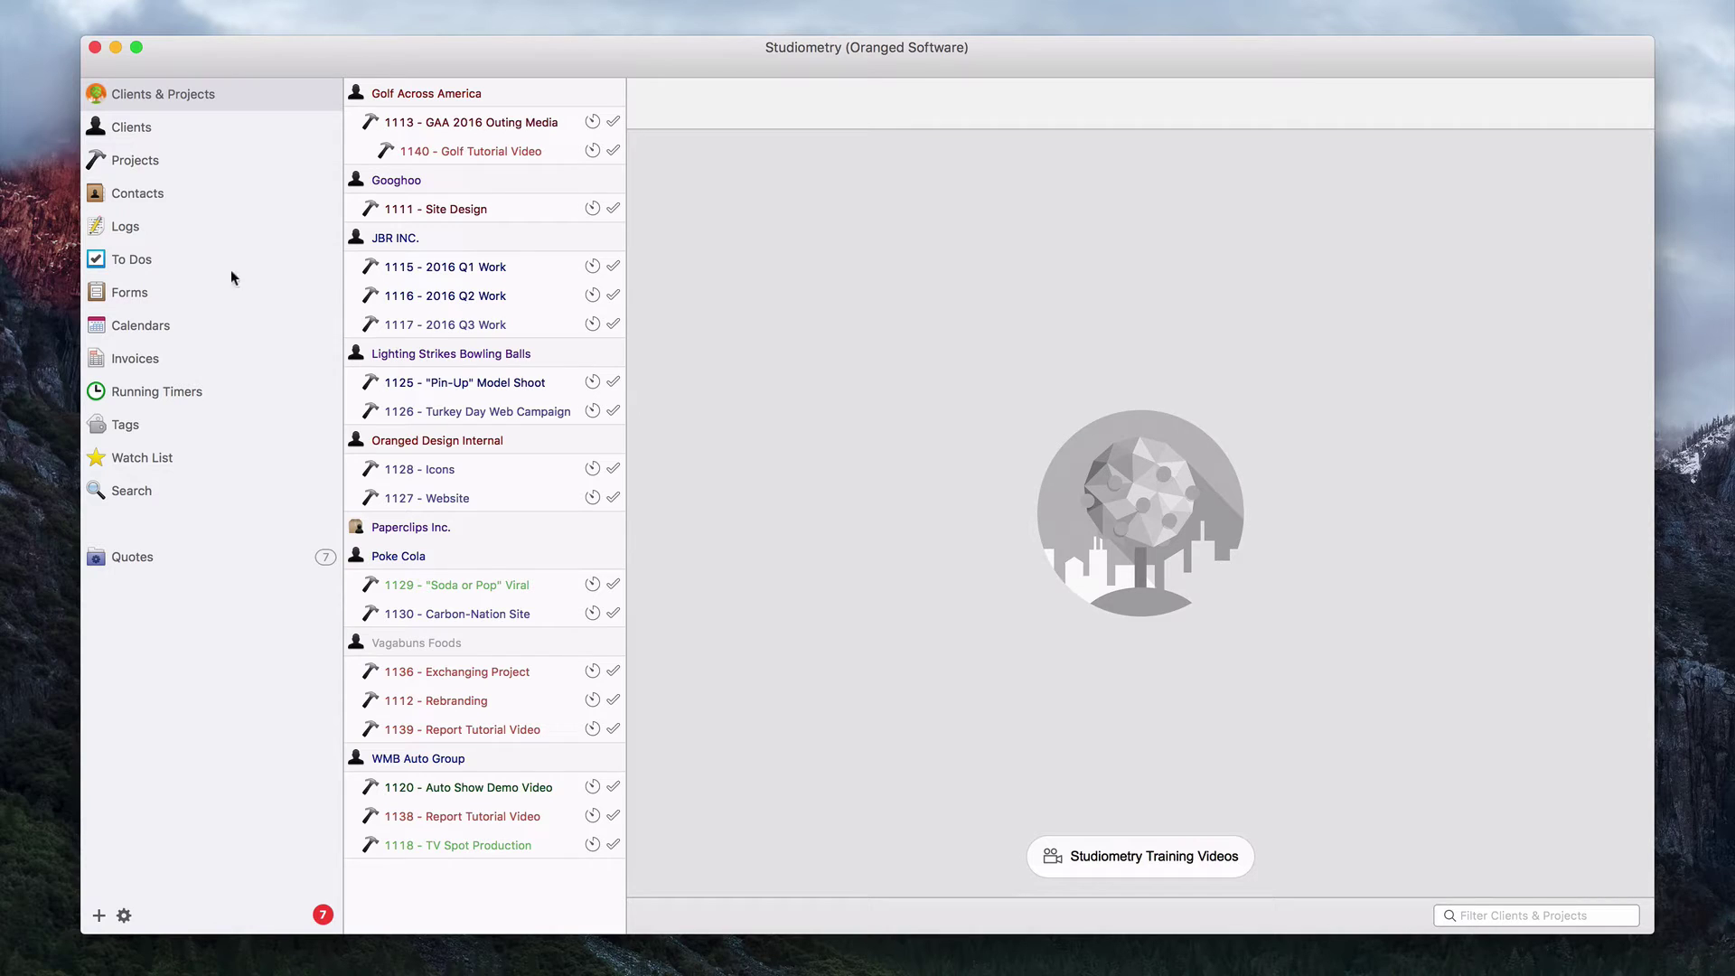
Step: Add a new "phone" tag to the call to-do attached to project 1115 - 2016 Q1 Work
click(207, 269)
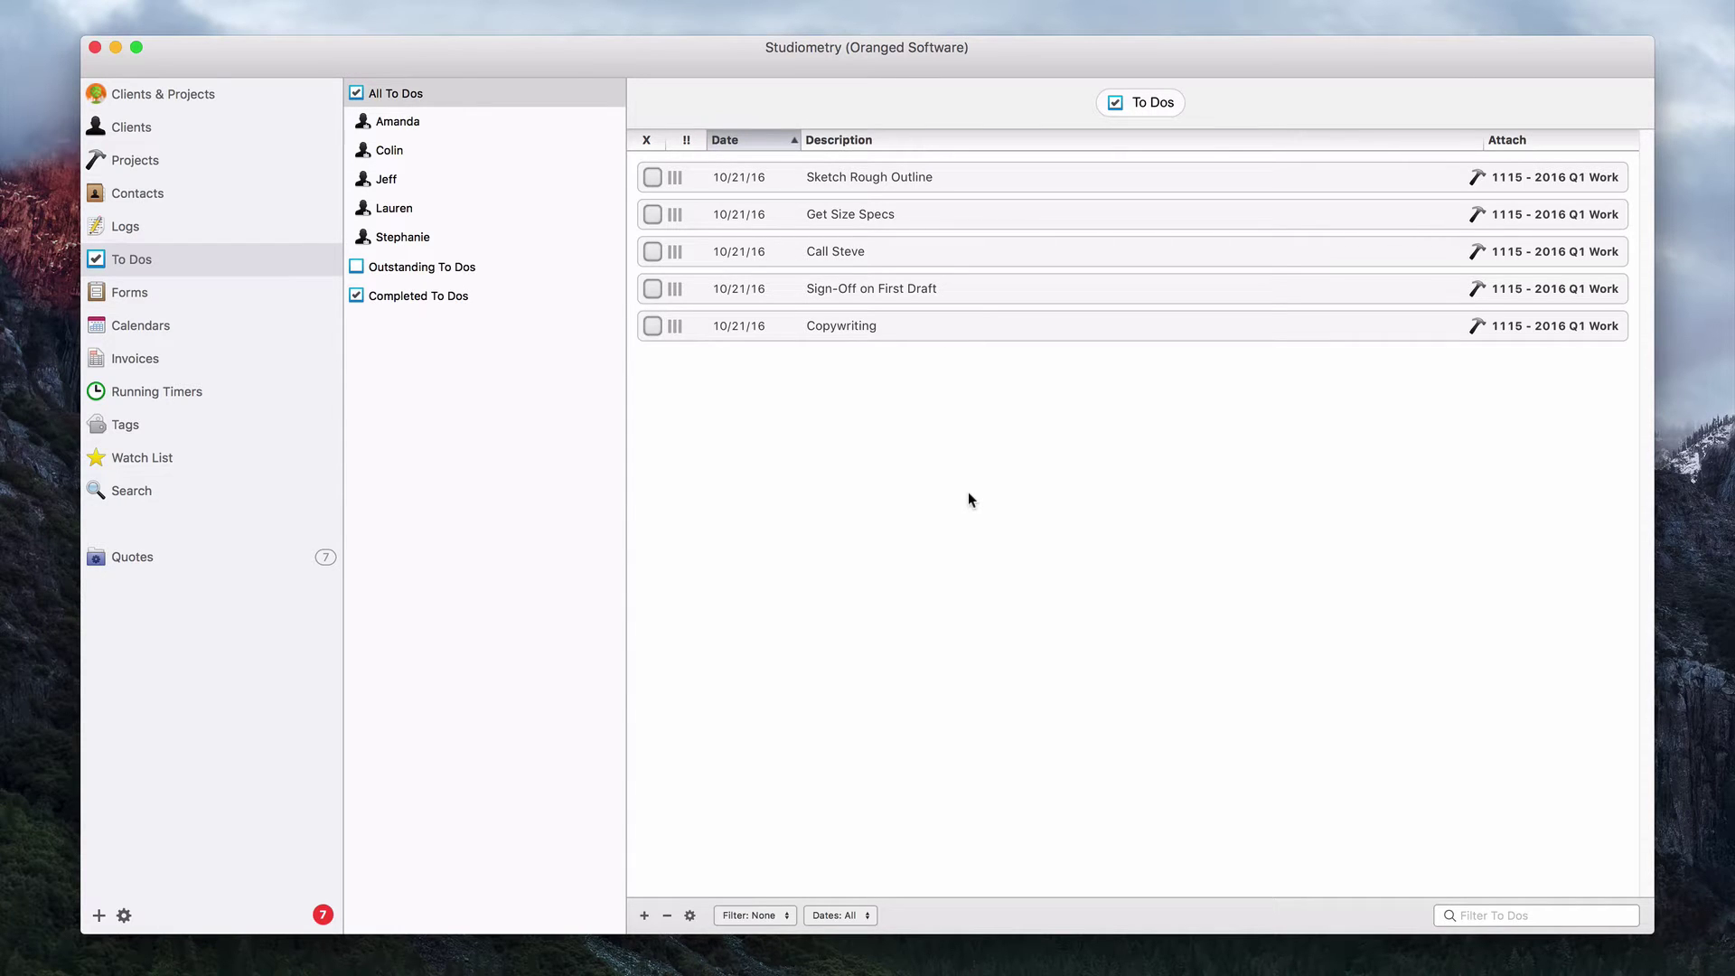
double_click(1042, 246)
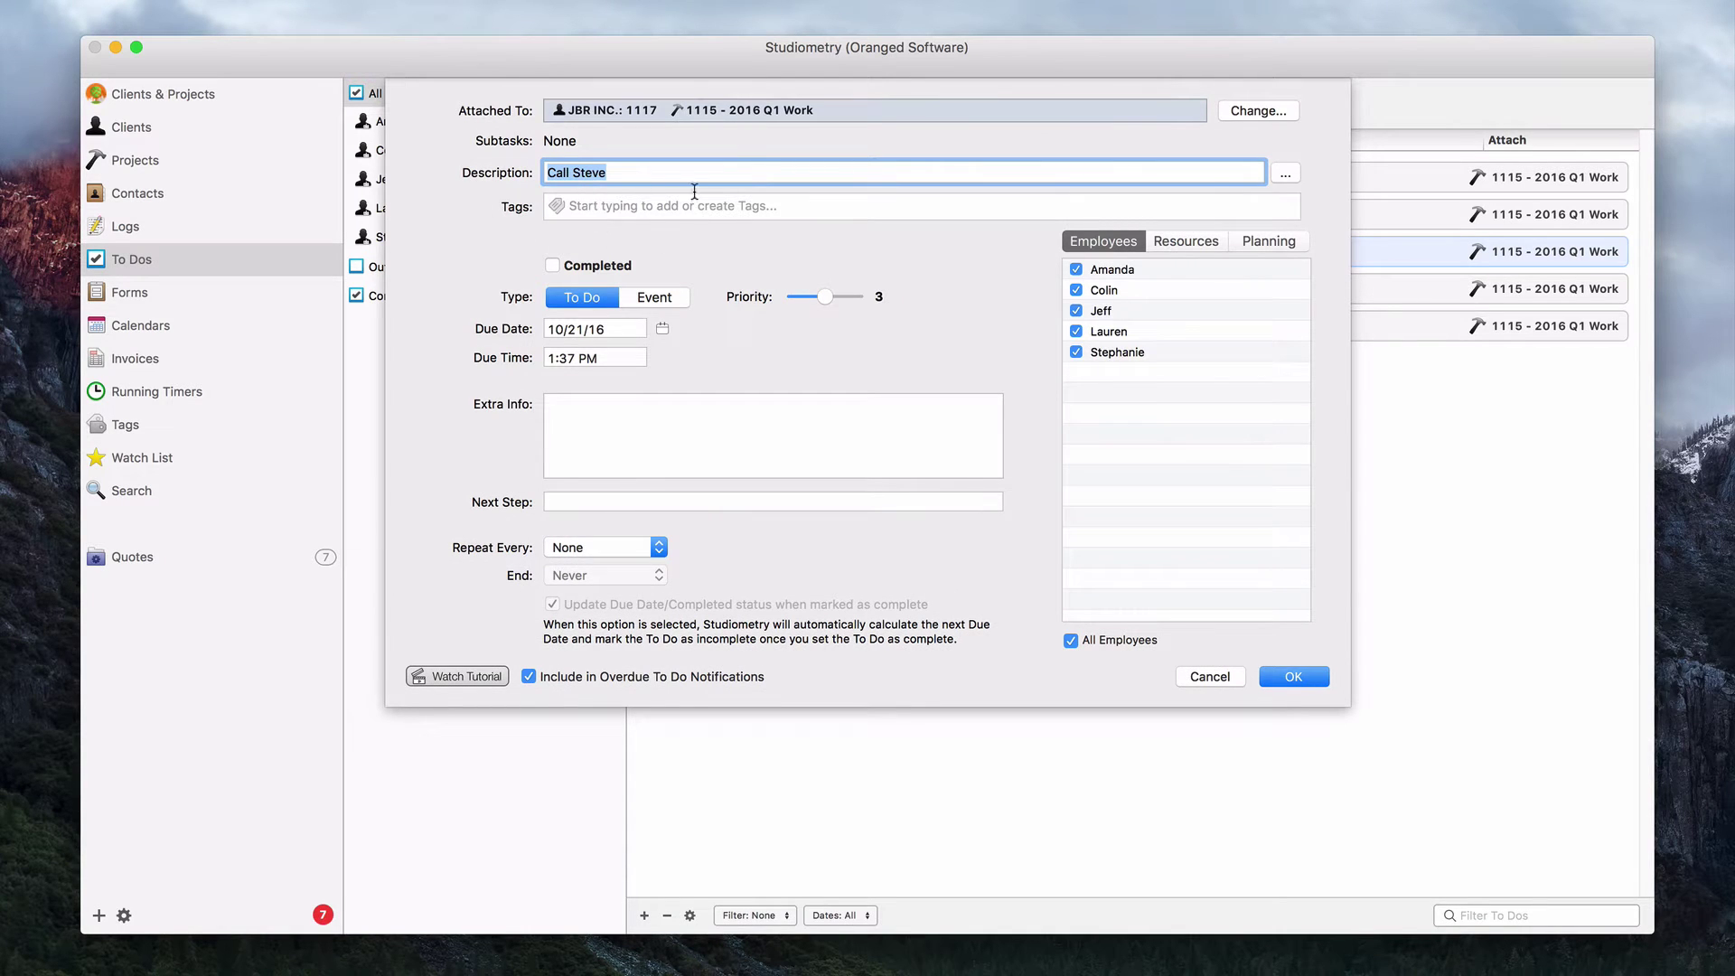
click(632, 207)
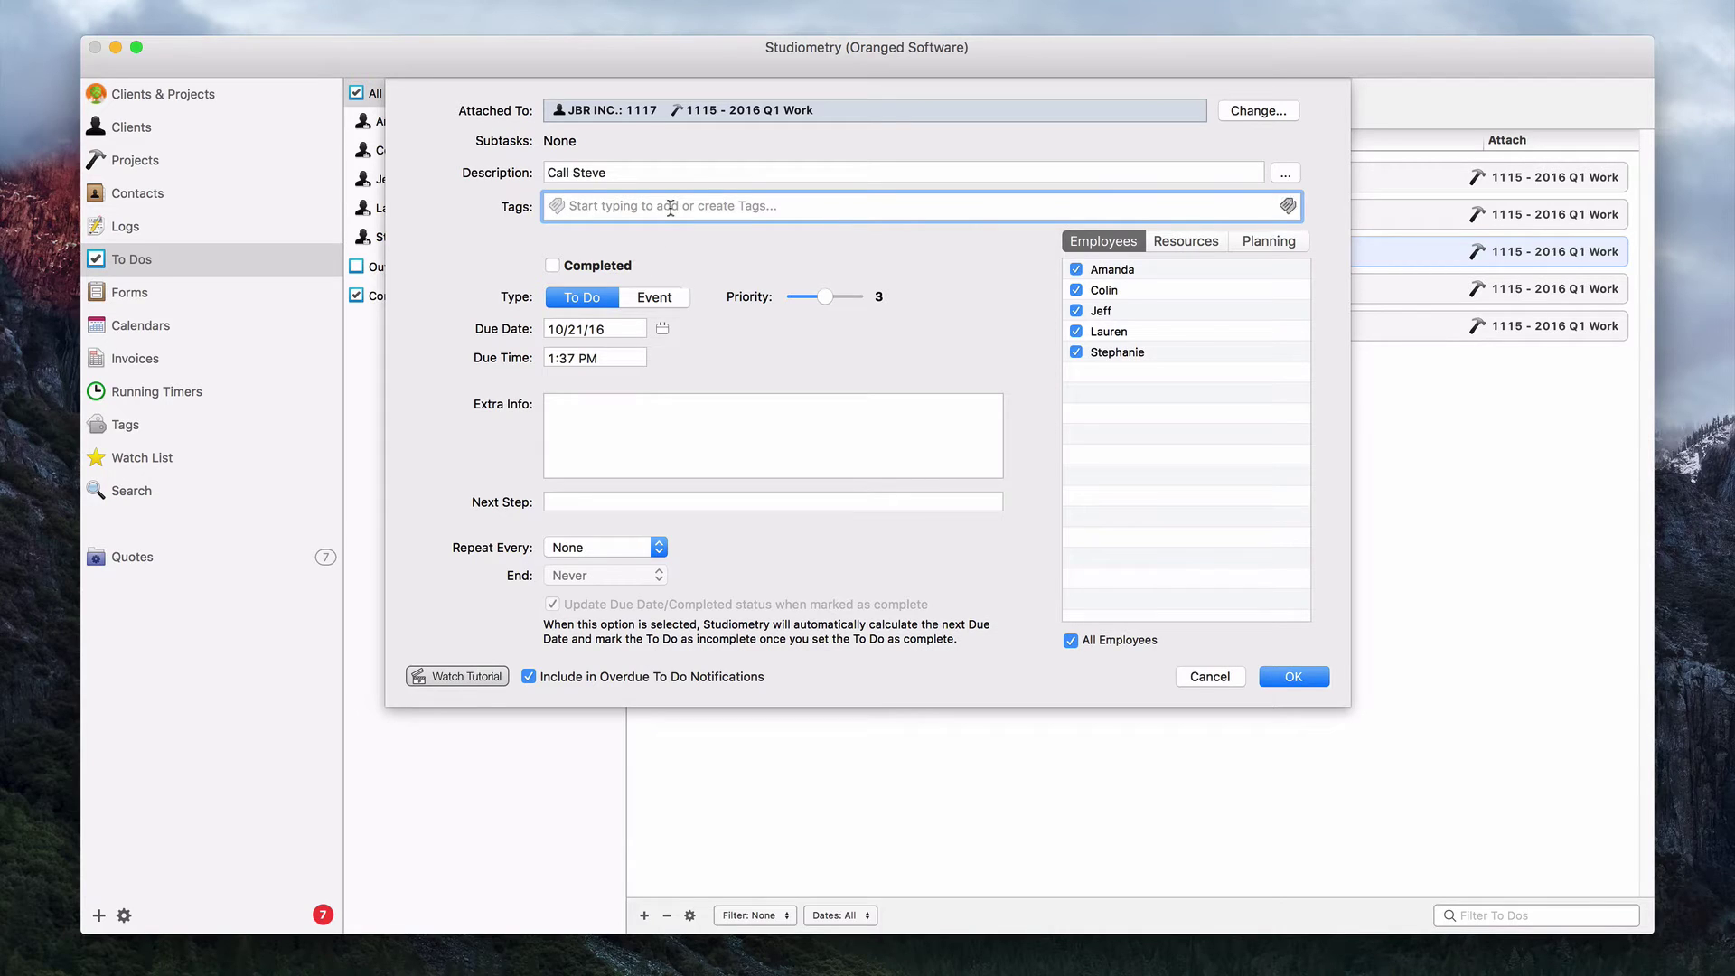
text(phone)
key(Return)
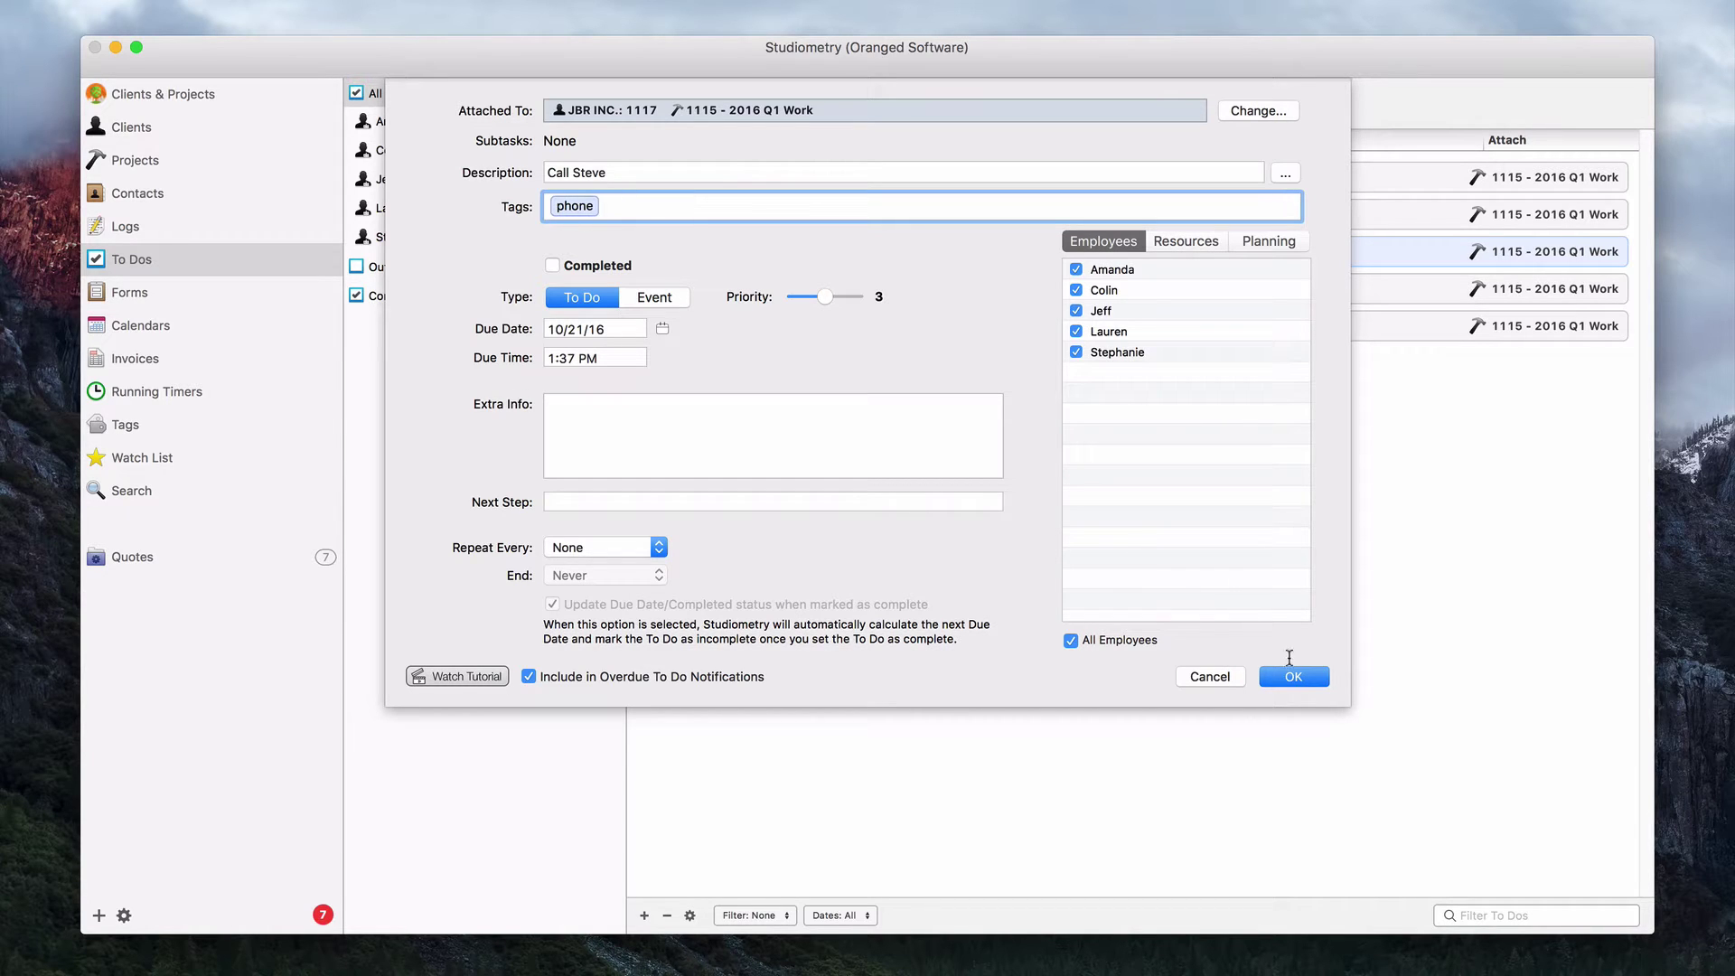
click(1293, 677)
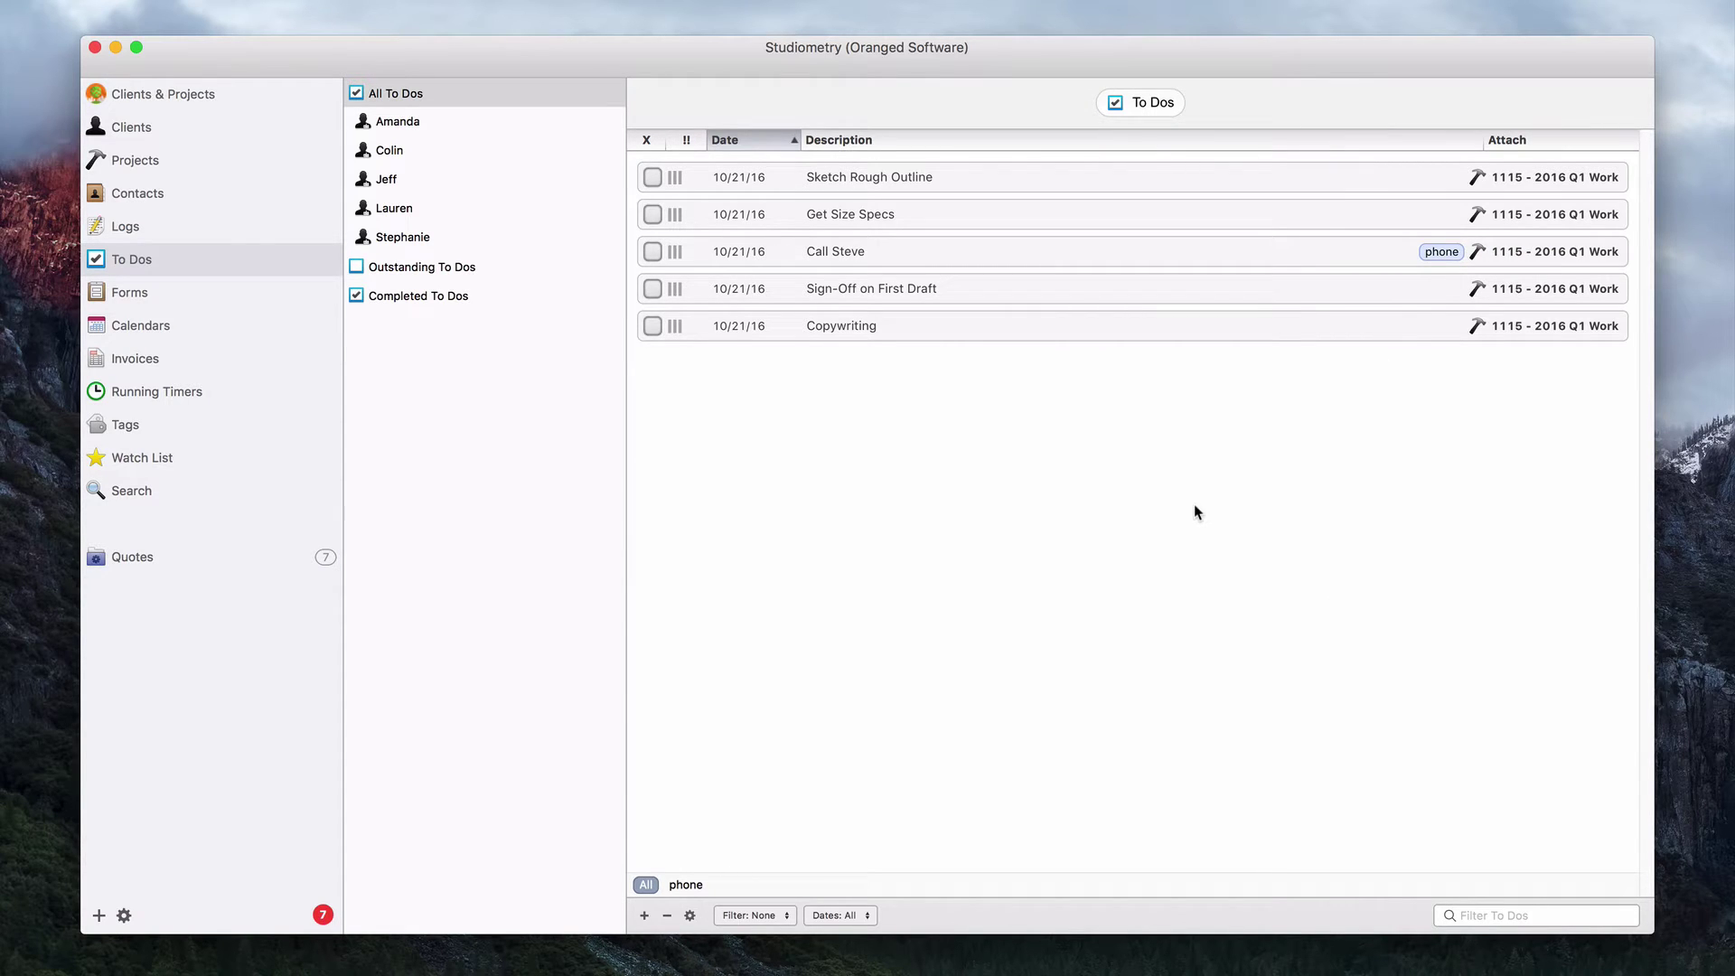
Step: Add a second tag, "important", to the call to-do already tagged "phone"
double_click(1345, 256)
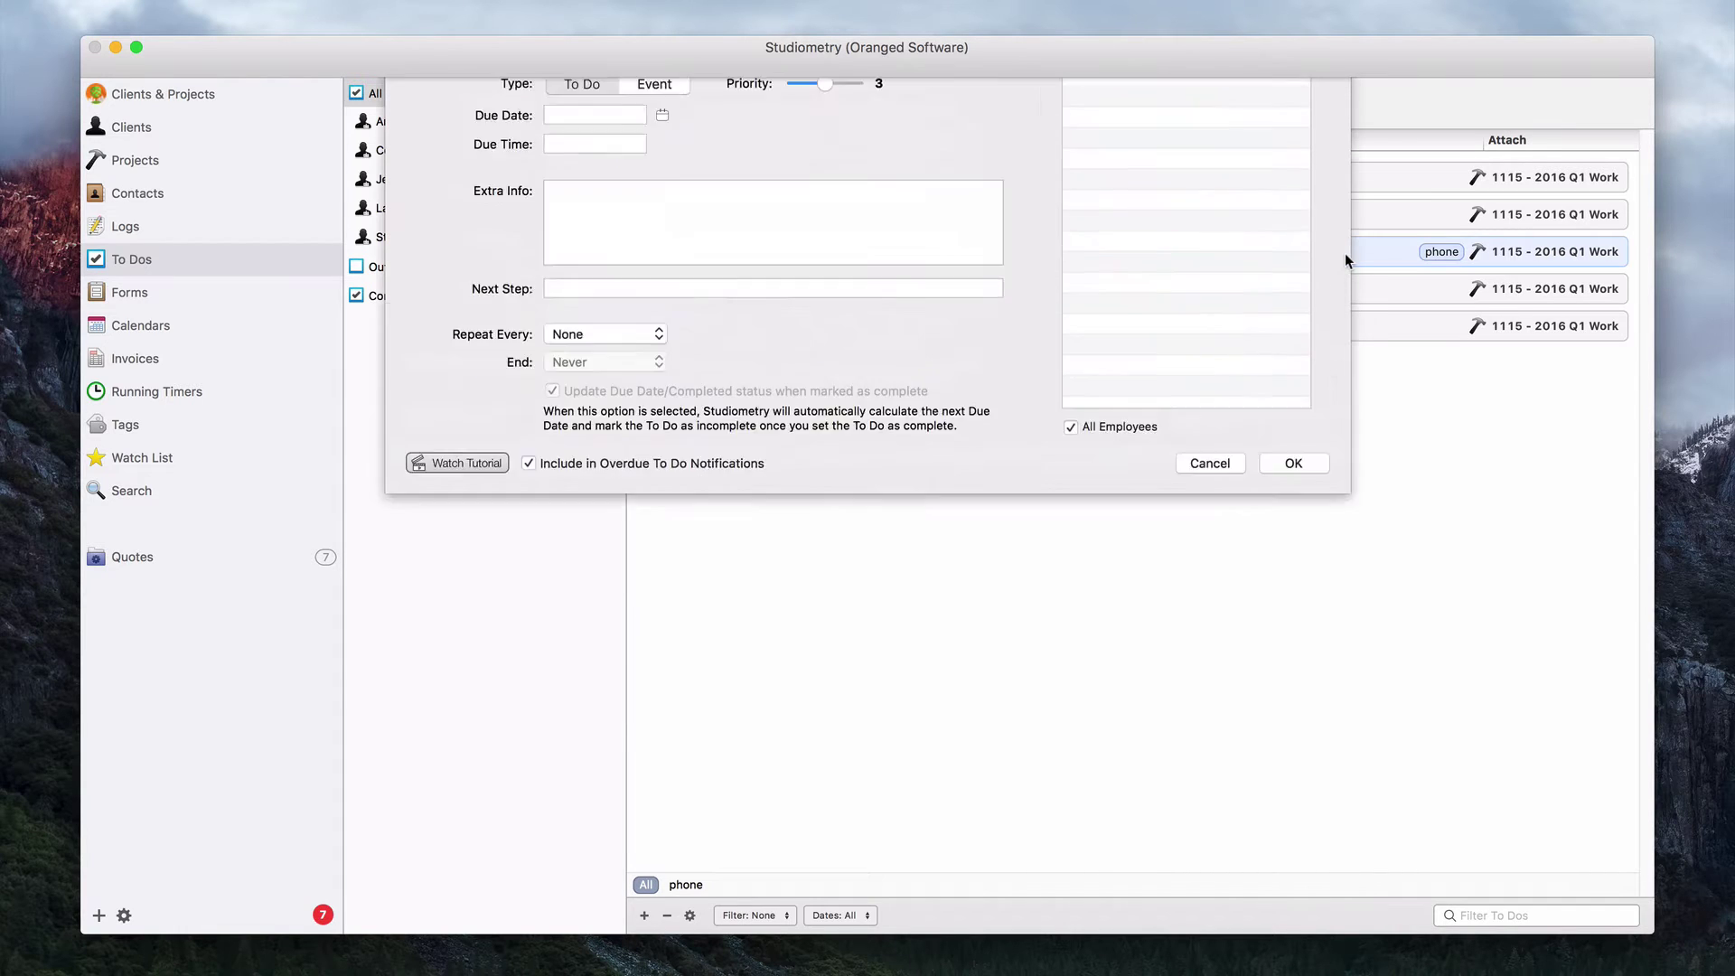
click(655, 202)
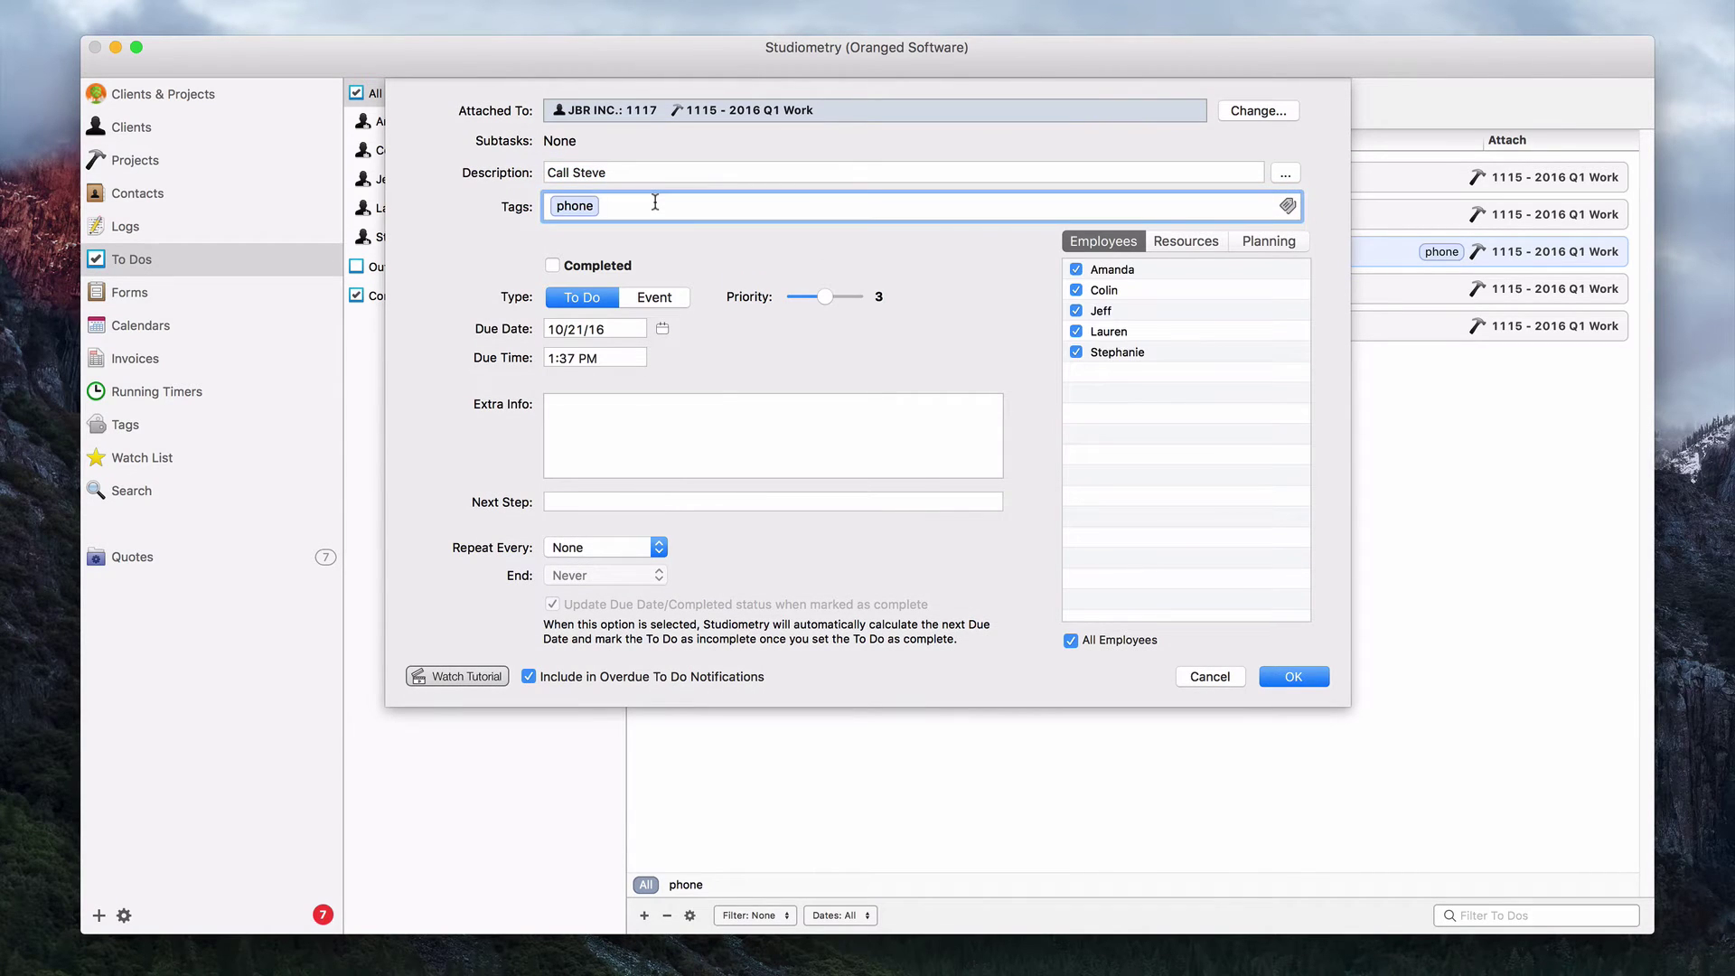
text(important)
key(Return)
click(1296, 674)
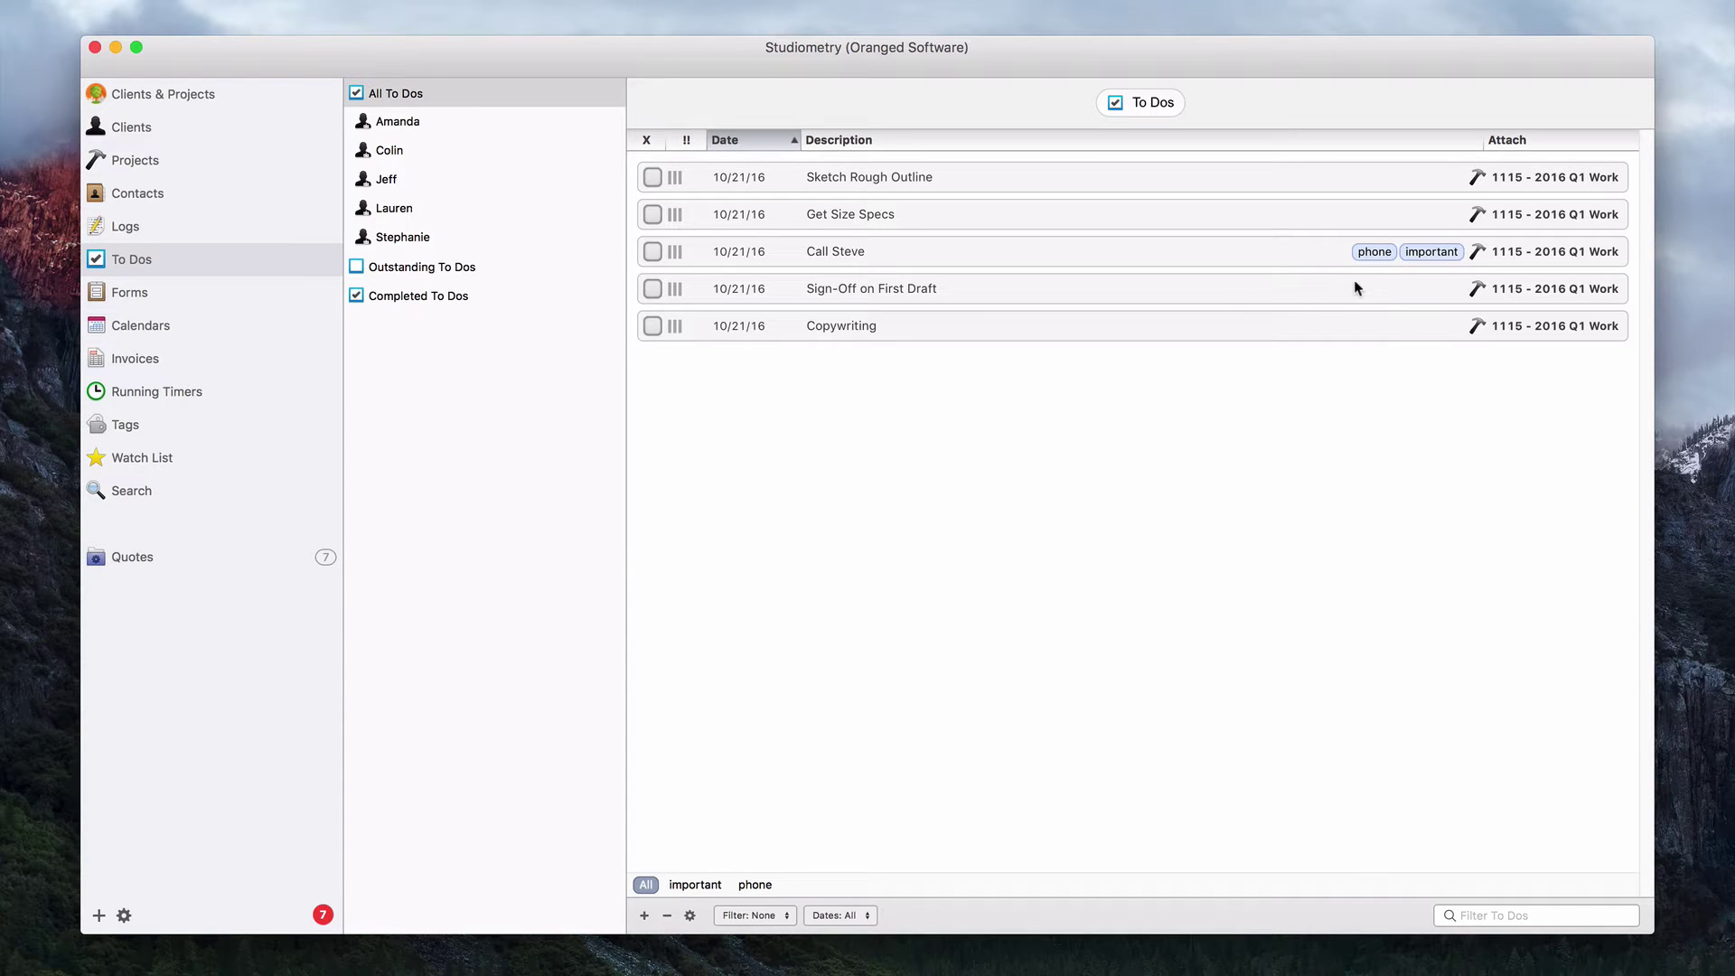
Step: Open the "Sign-Off on First Draft" to-do and add the "important" tag to it
double_click(1287, 290)
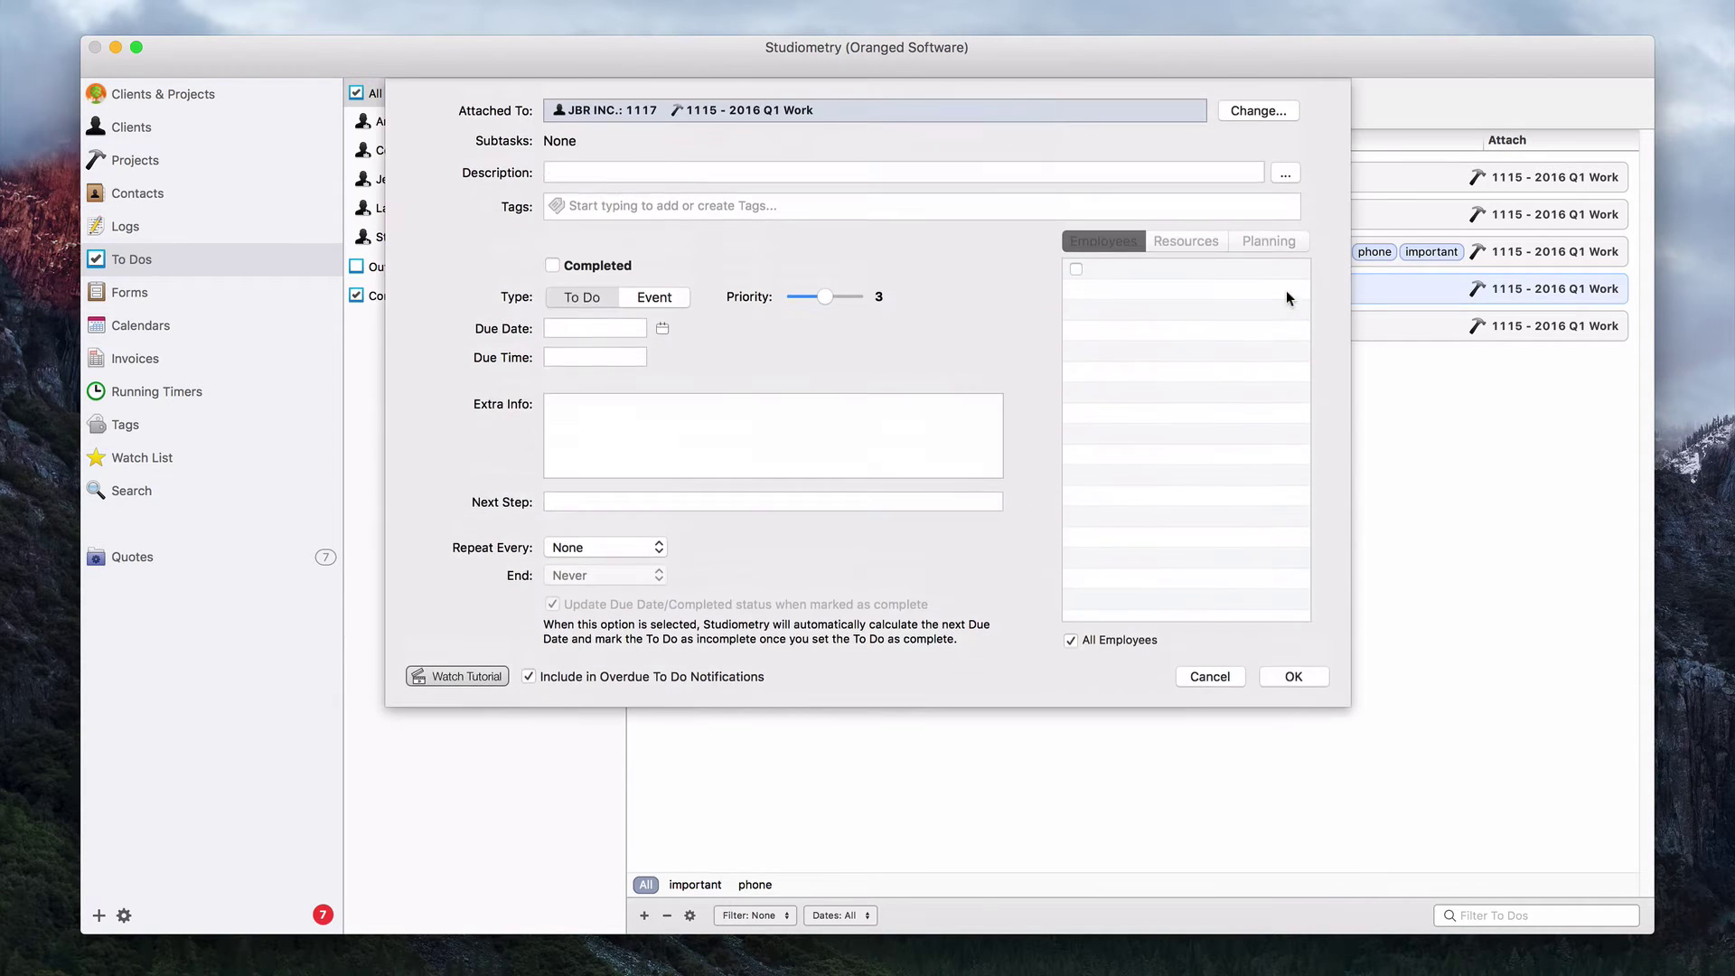
click(715, 208)
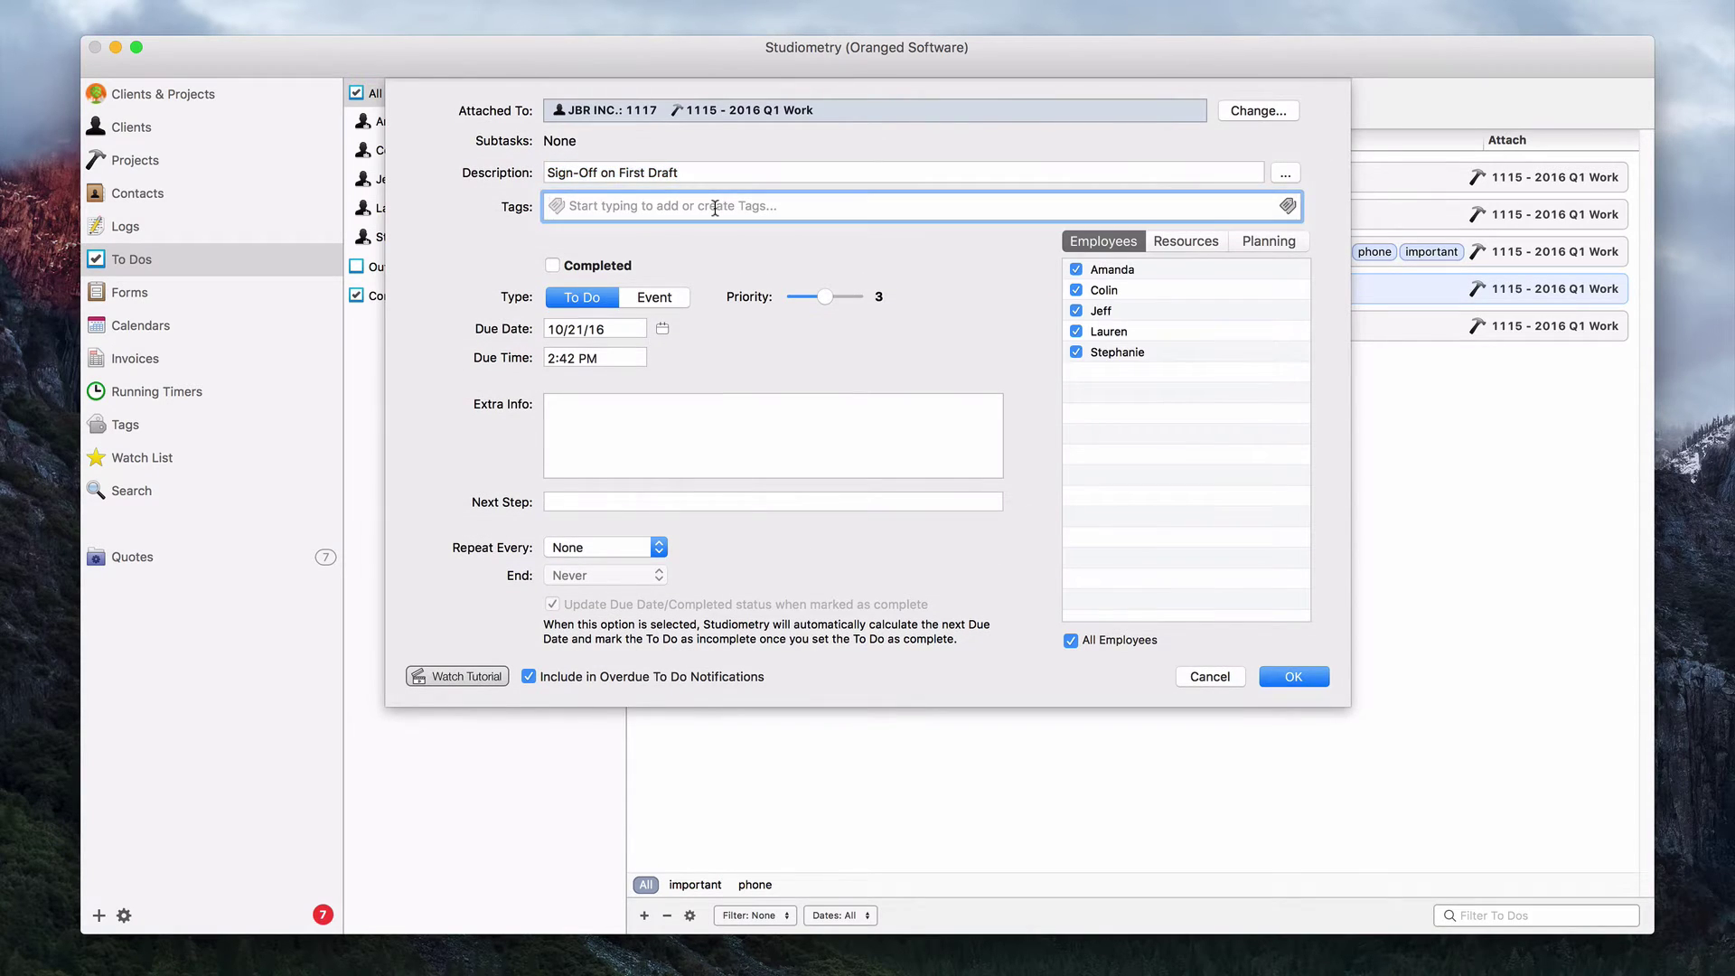
text(important)
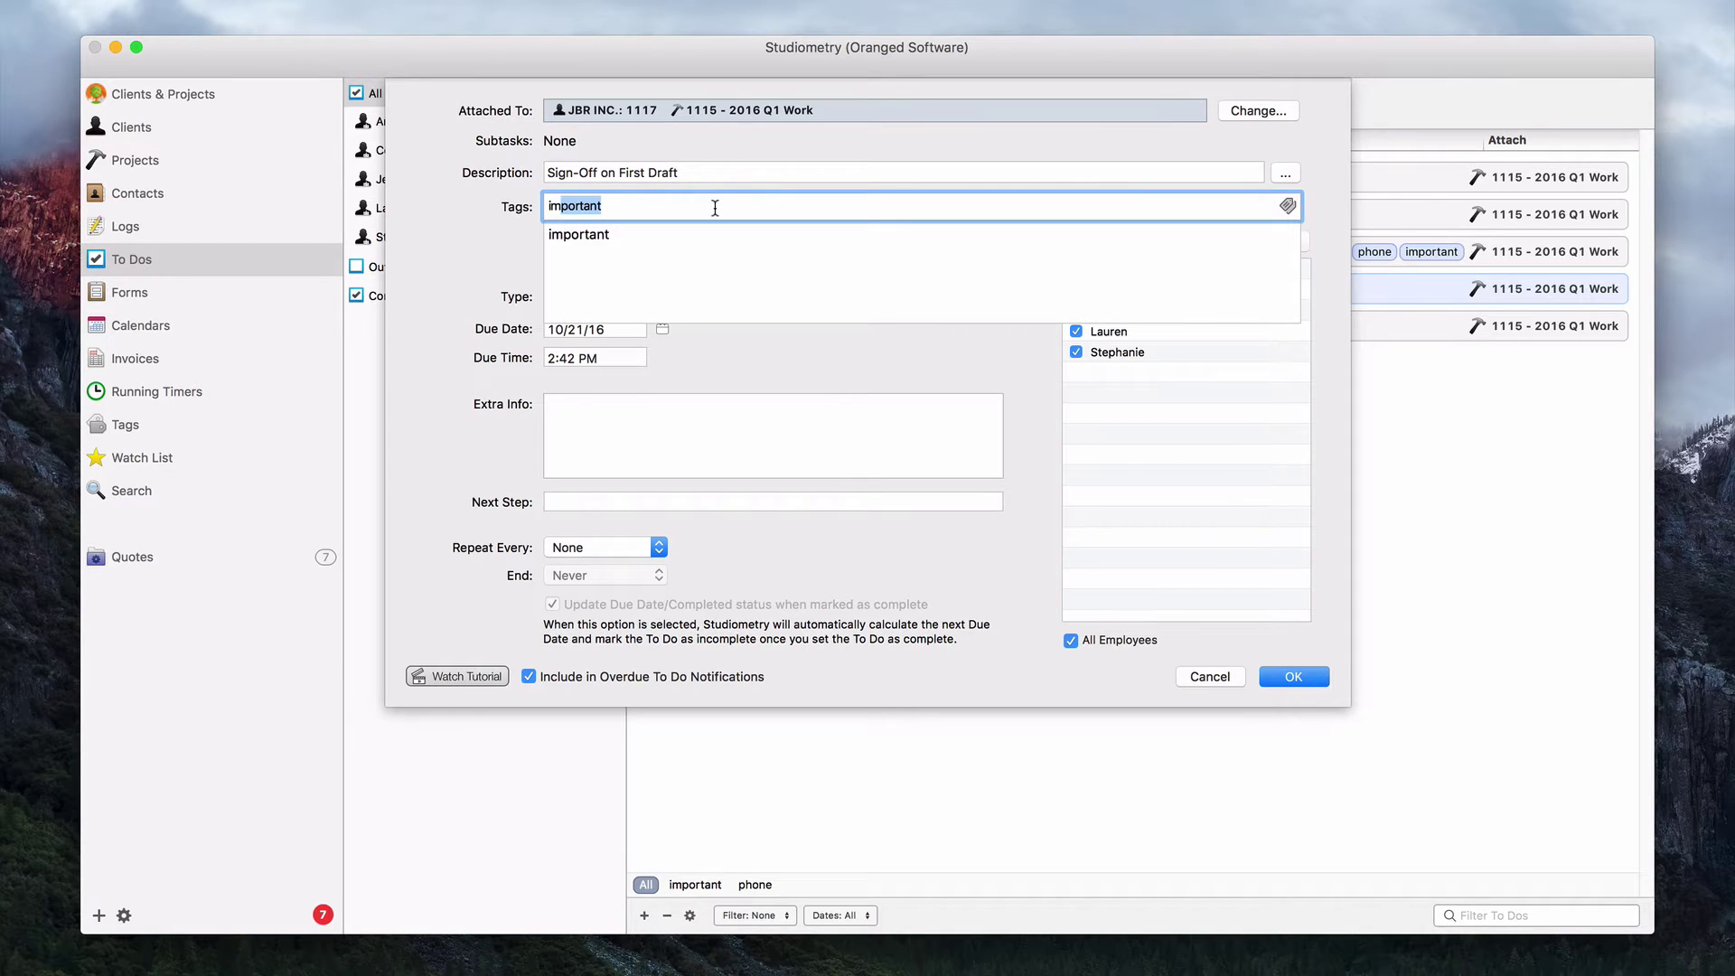
key(Return)
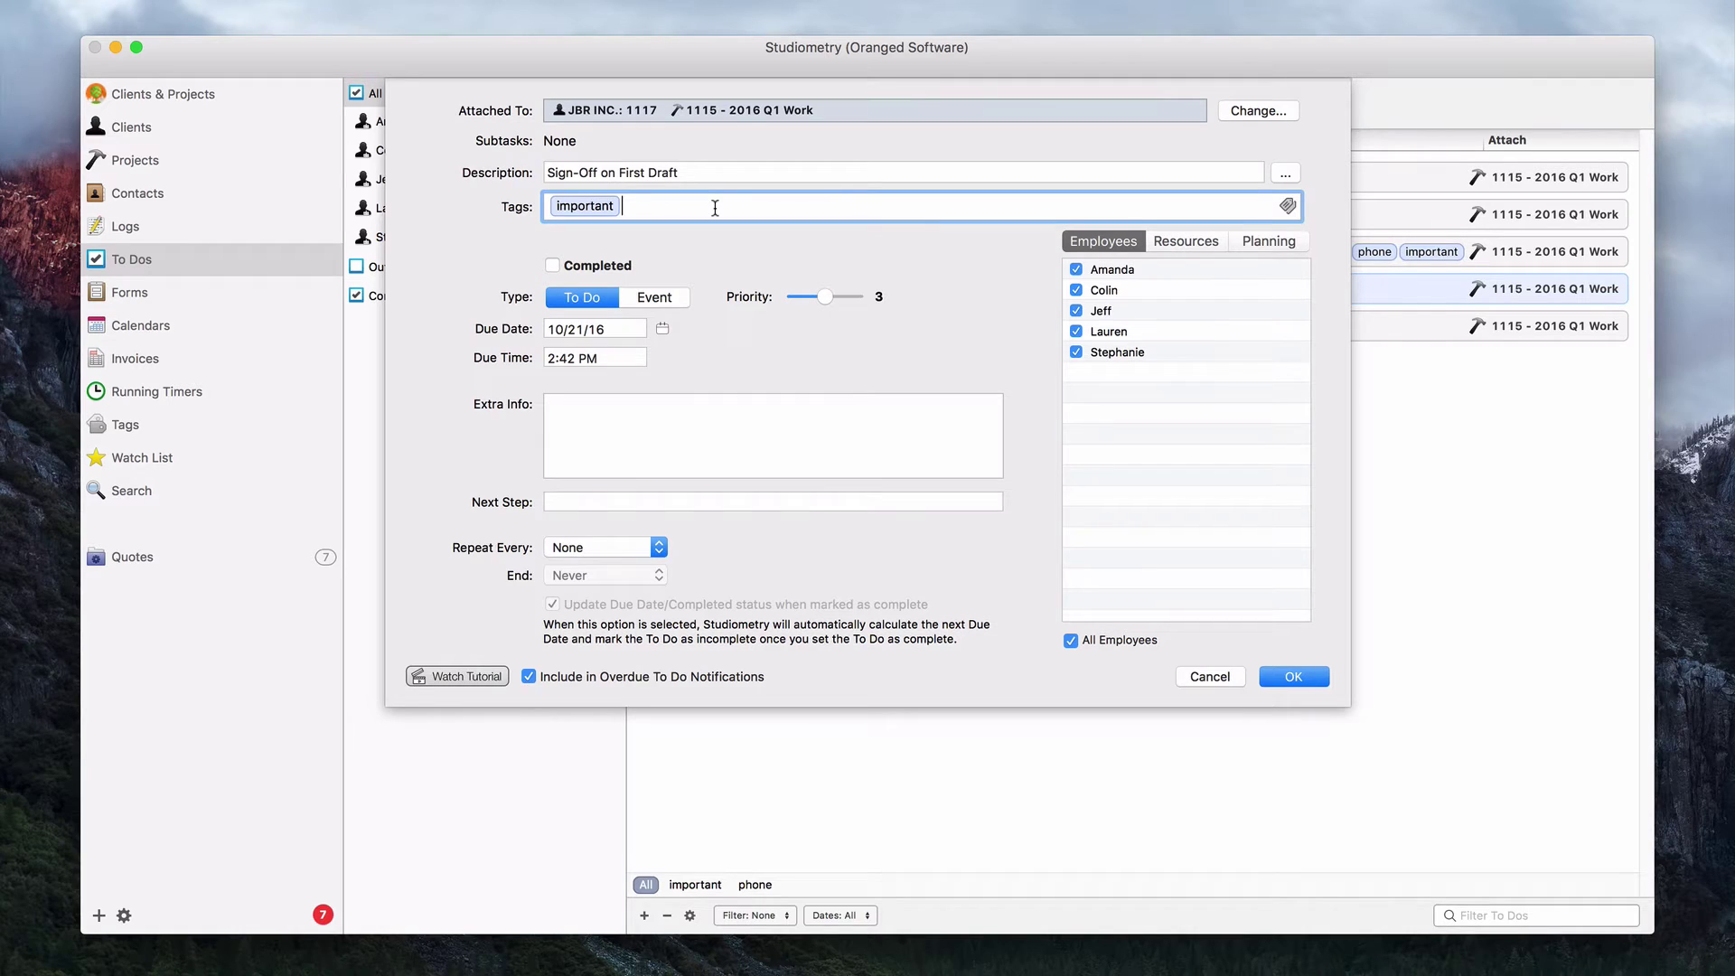
Step: Add the "phone" tag to the to-do from the list of existing tags, and remove it again
click(1288, 208)
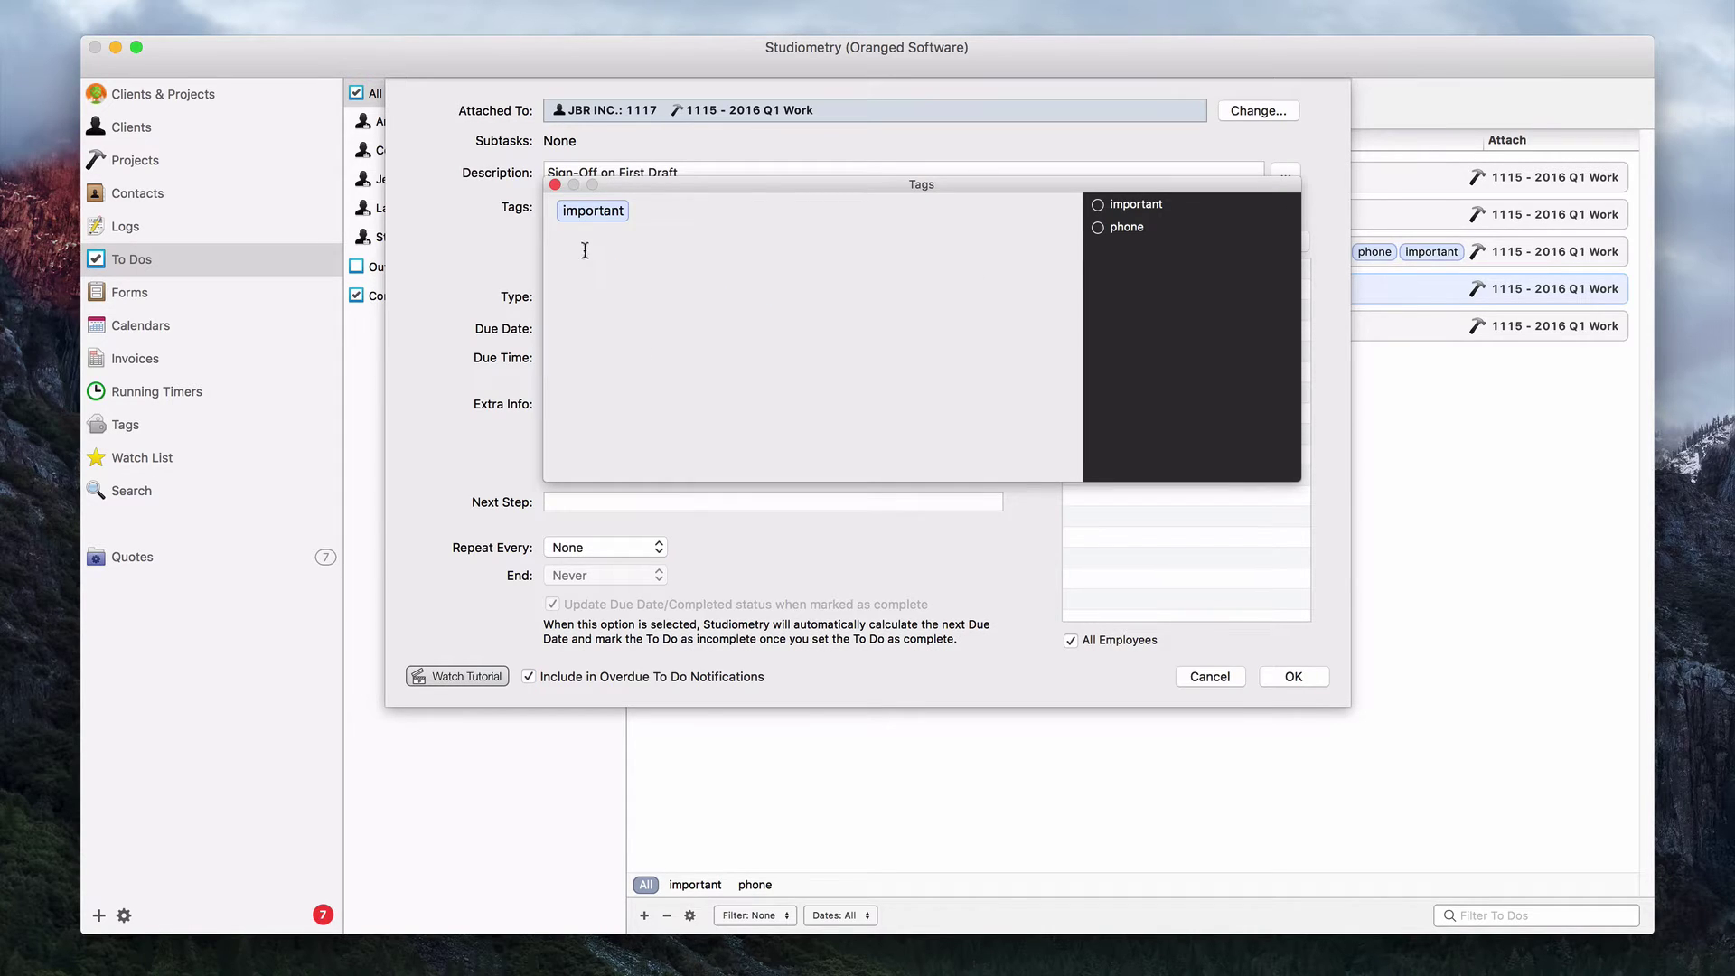
click(1134, 233)
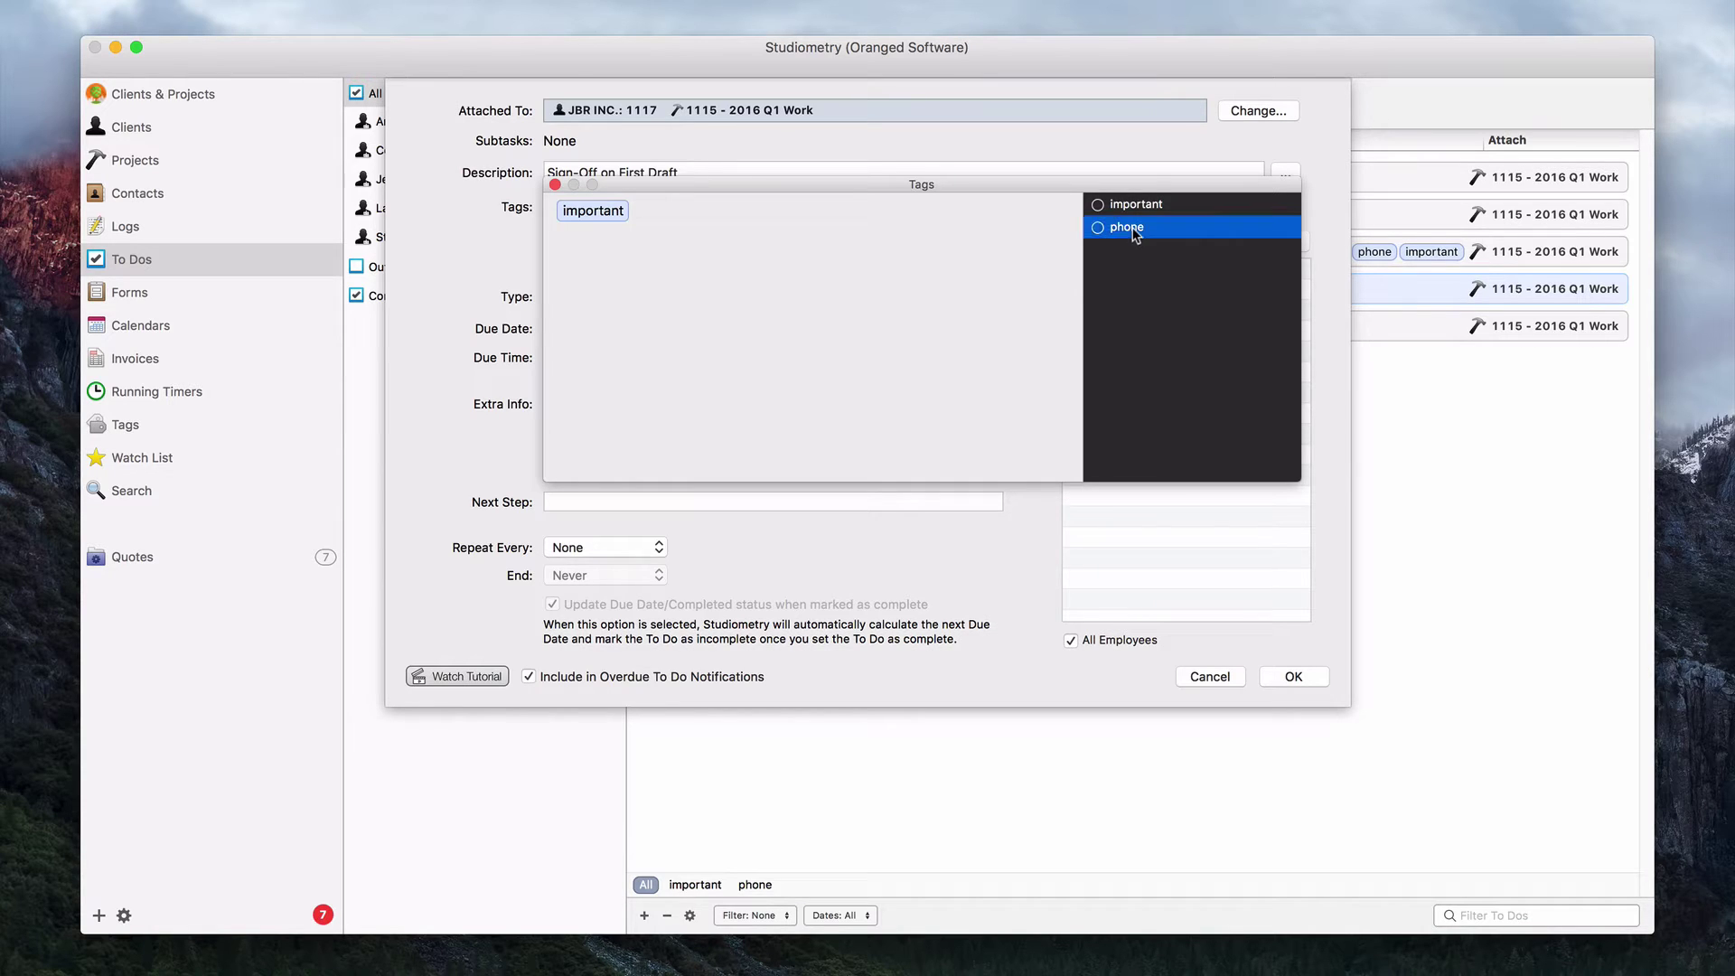
double_click(1148, 226)
click(737, 217)
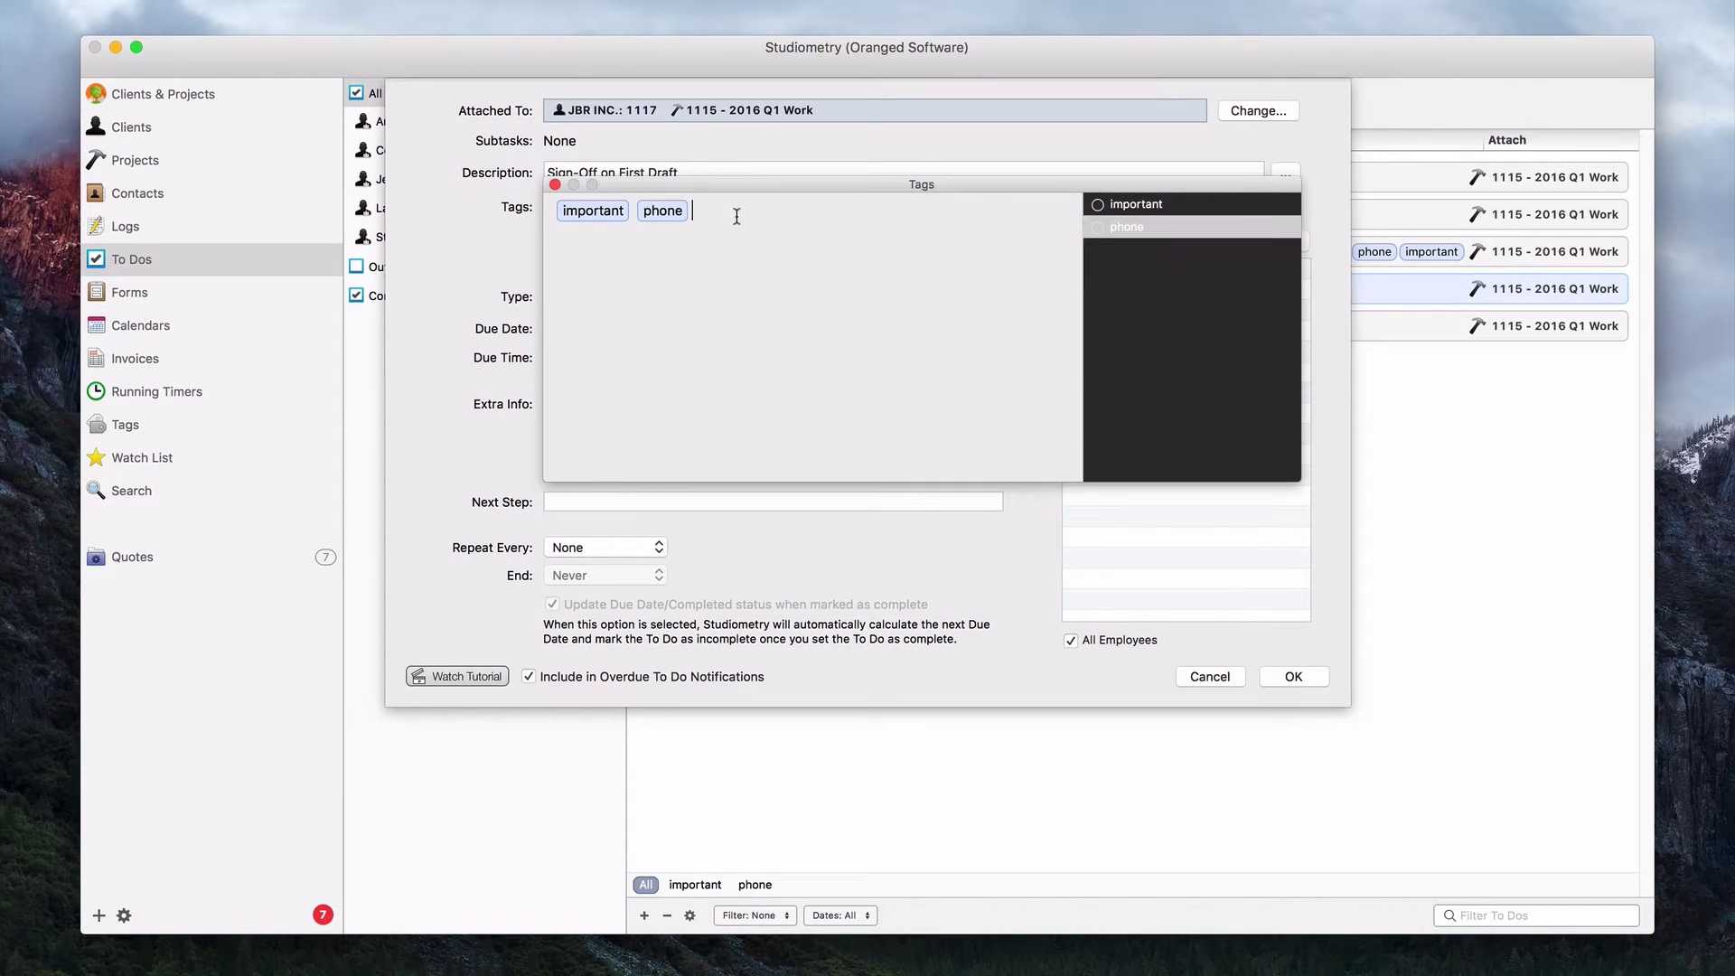
key(BackSpace)
key(Return)
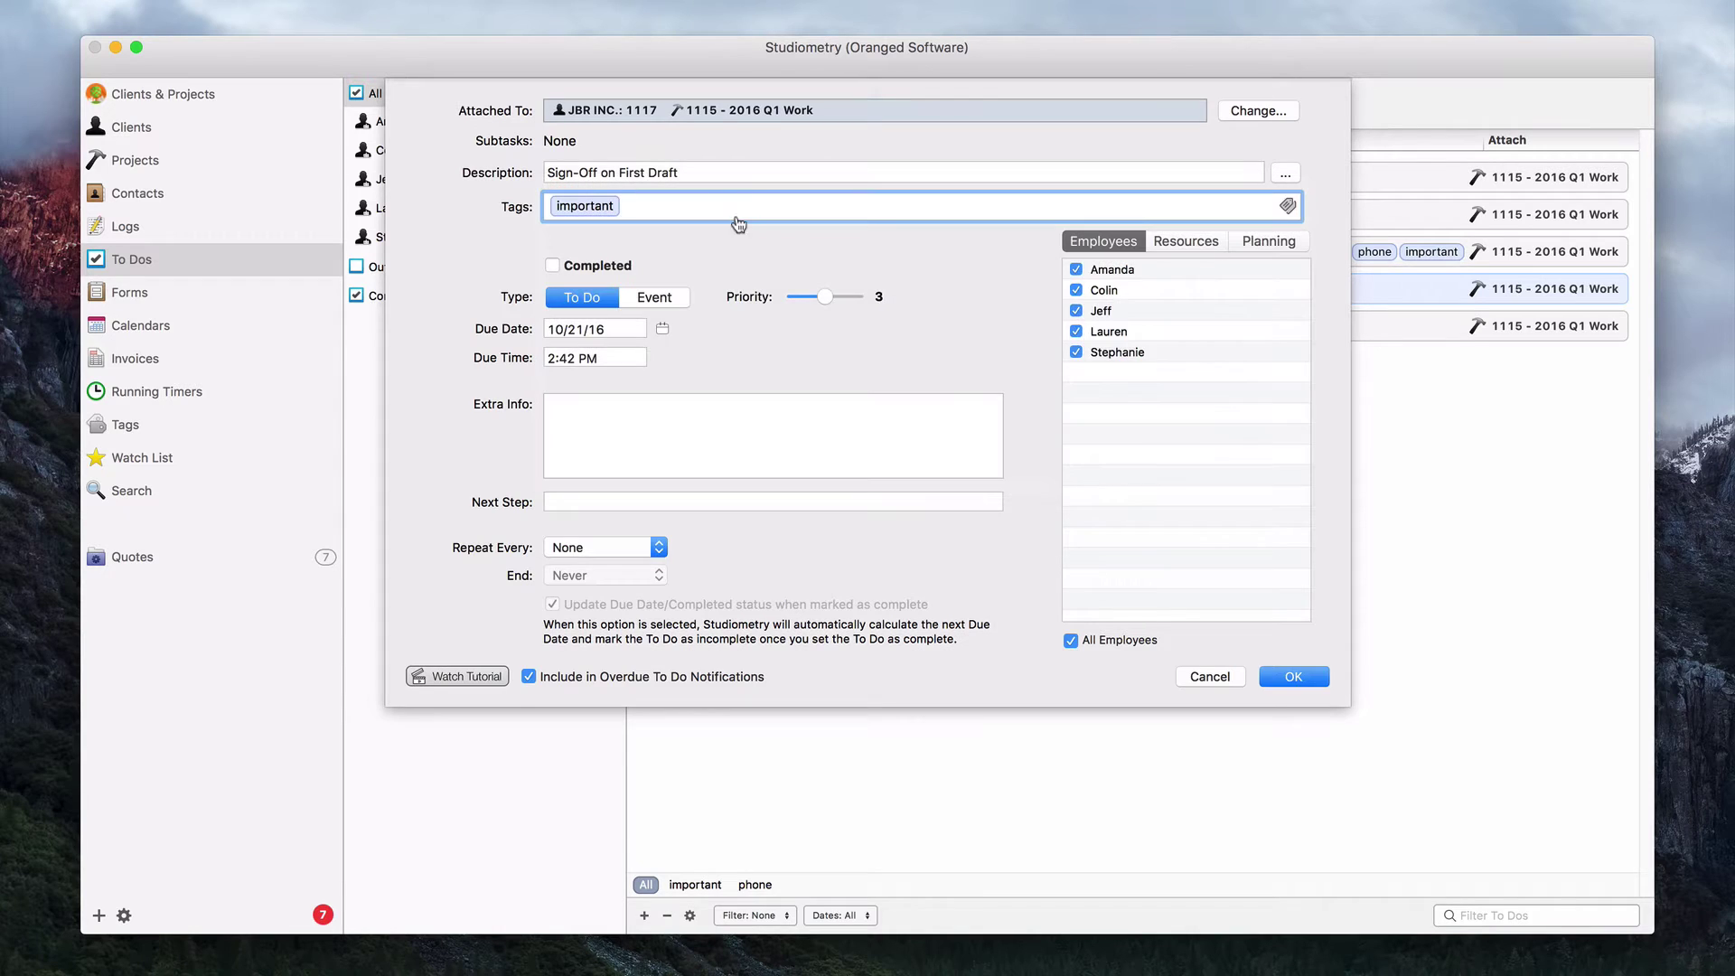
Step: Save the tag changes to the "Sign-Off on First Draft" to-do
mouse_move(1288, 215)
click(1285, 677)
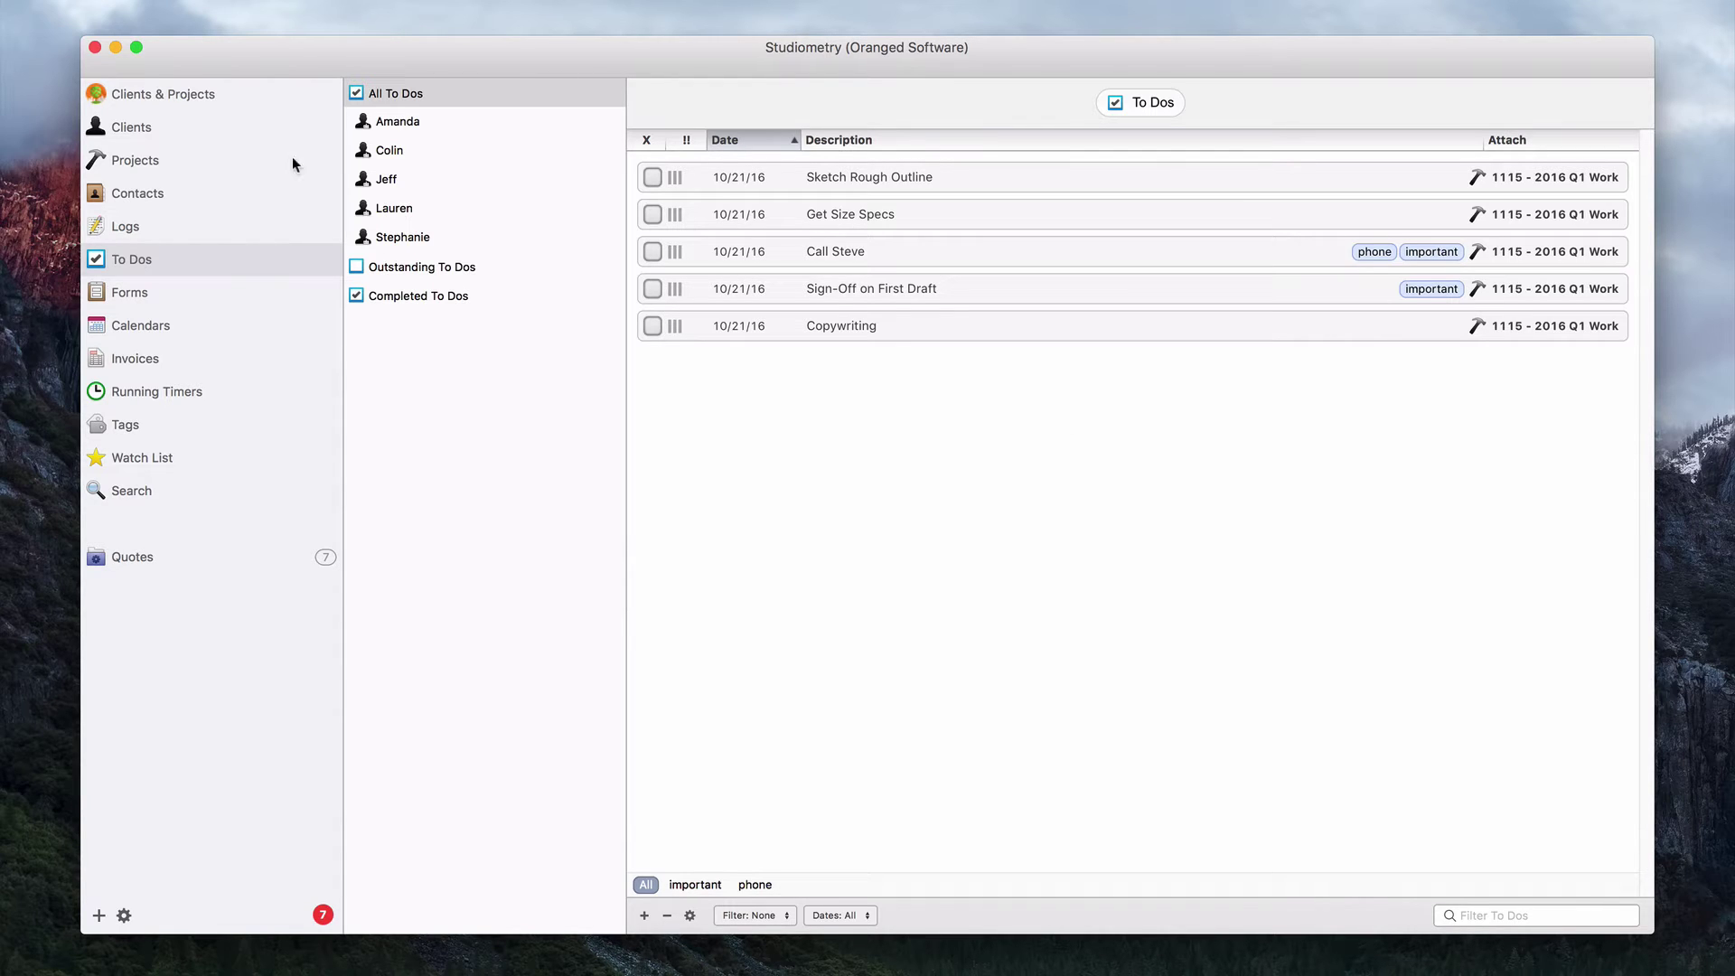
Step: Tag the project 1111 - Site Design with the existing "important" tag and a new "upcoming" tag
click(241, 95)
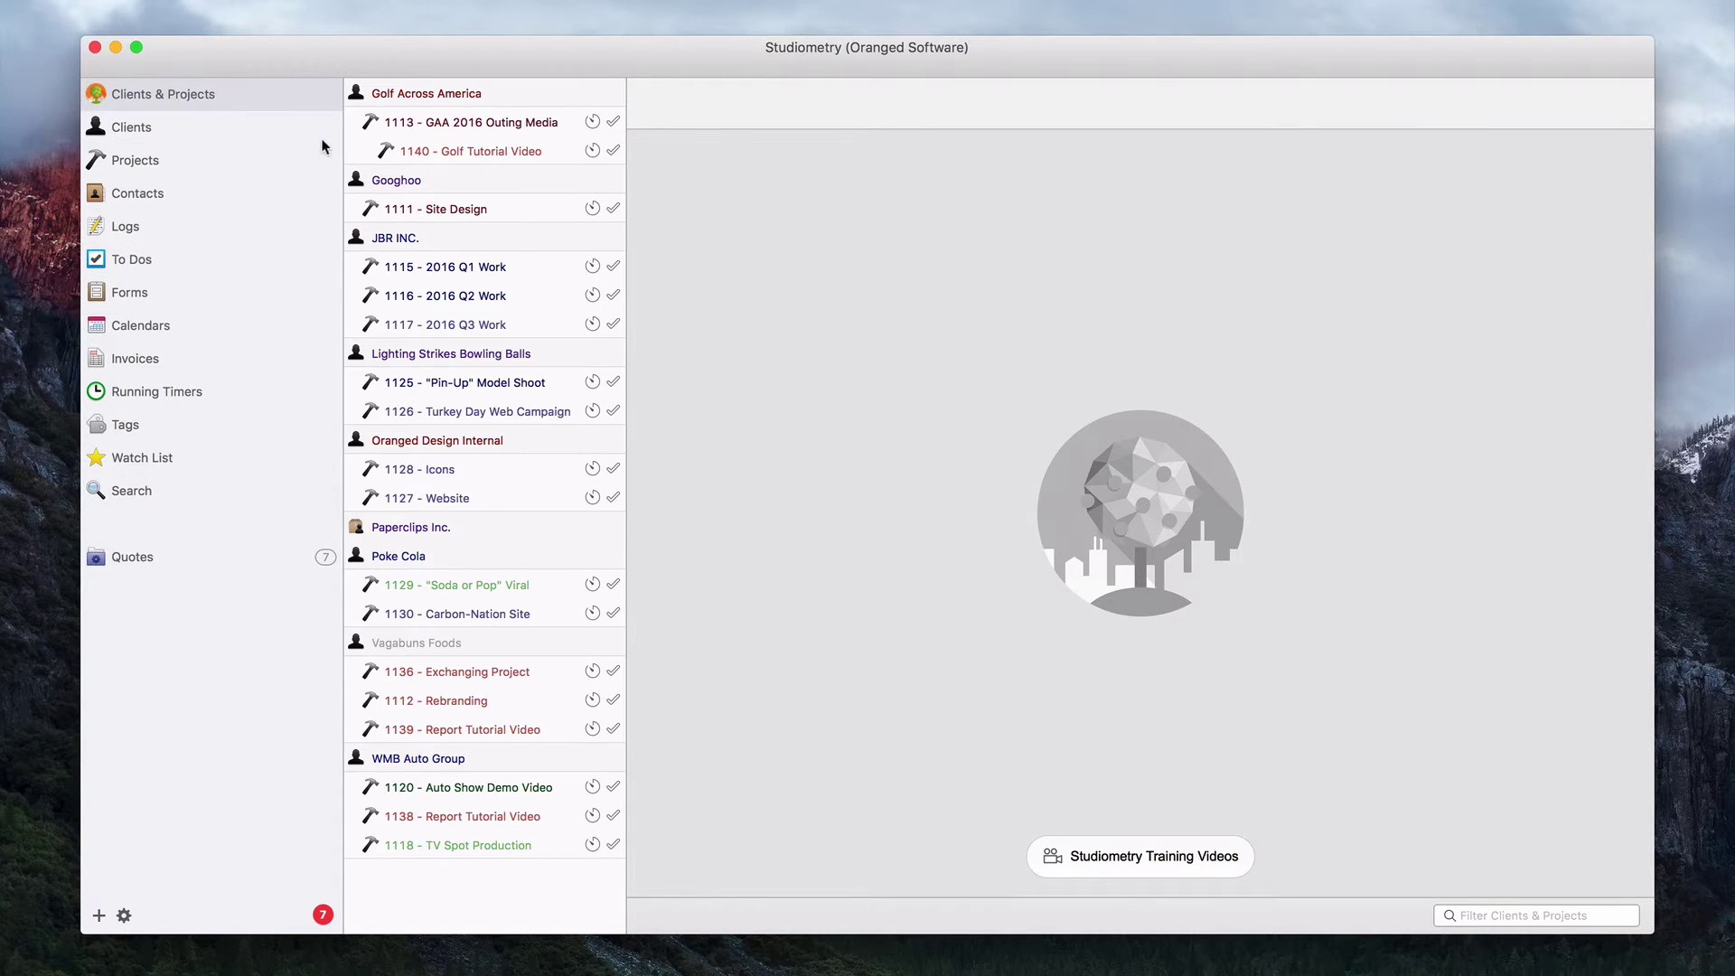
click(429, 208)
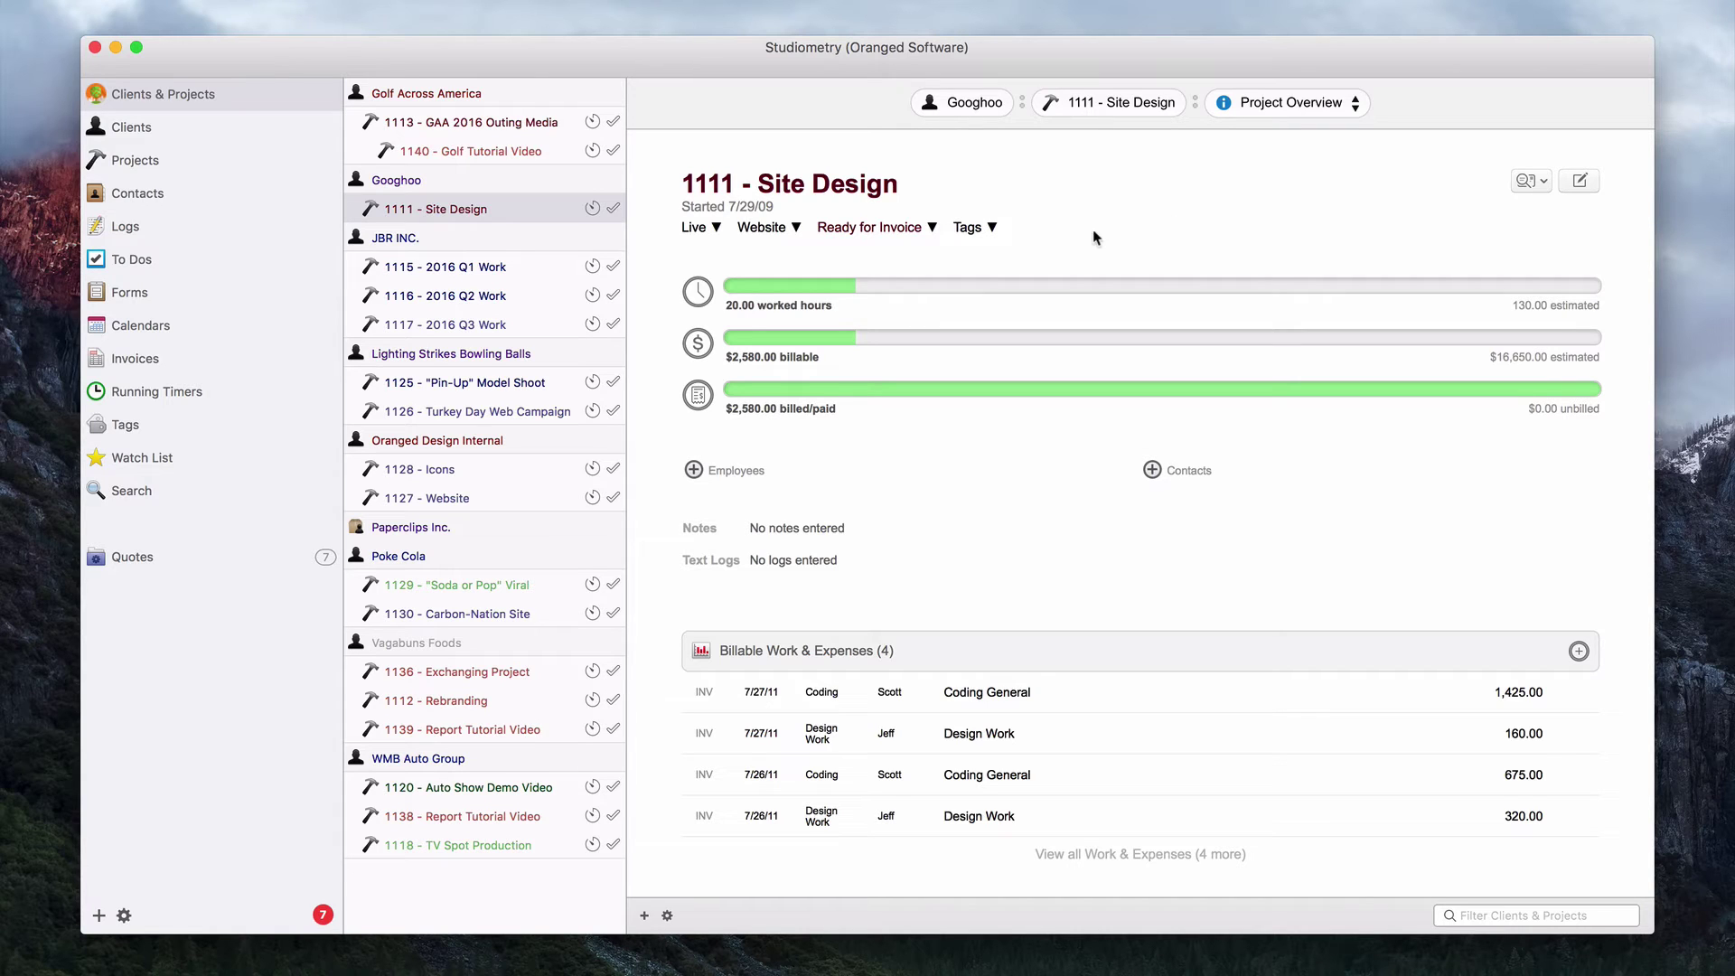
click(963, 222)
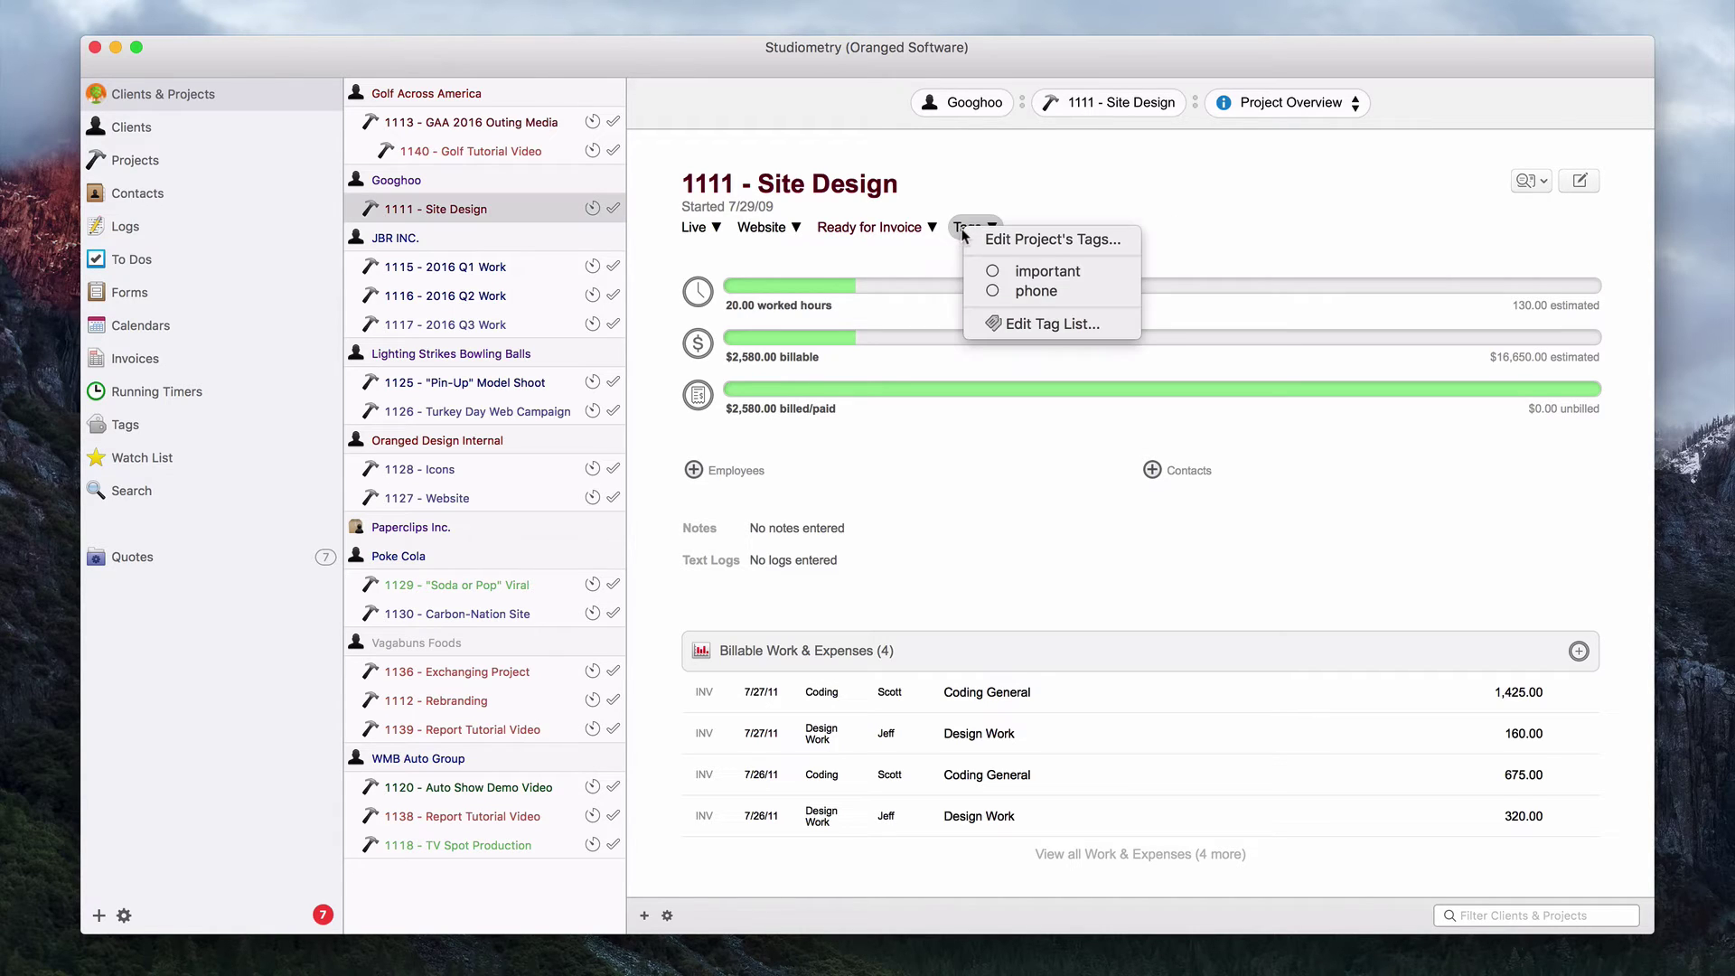
click(1074, 240)
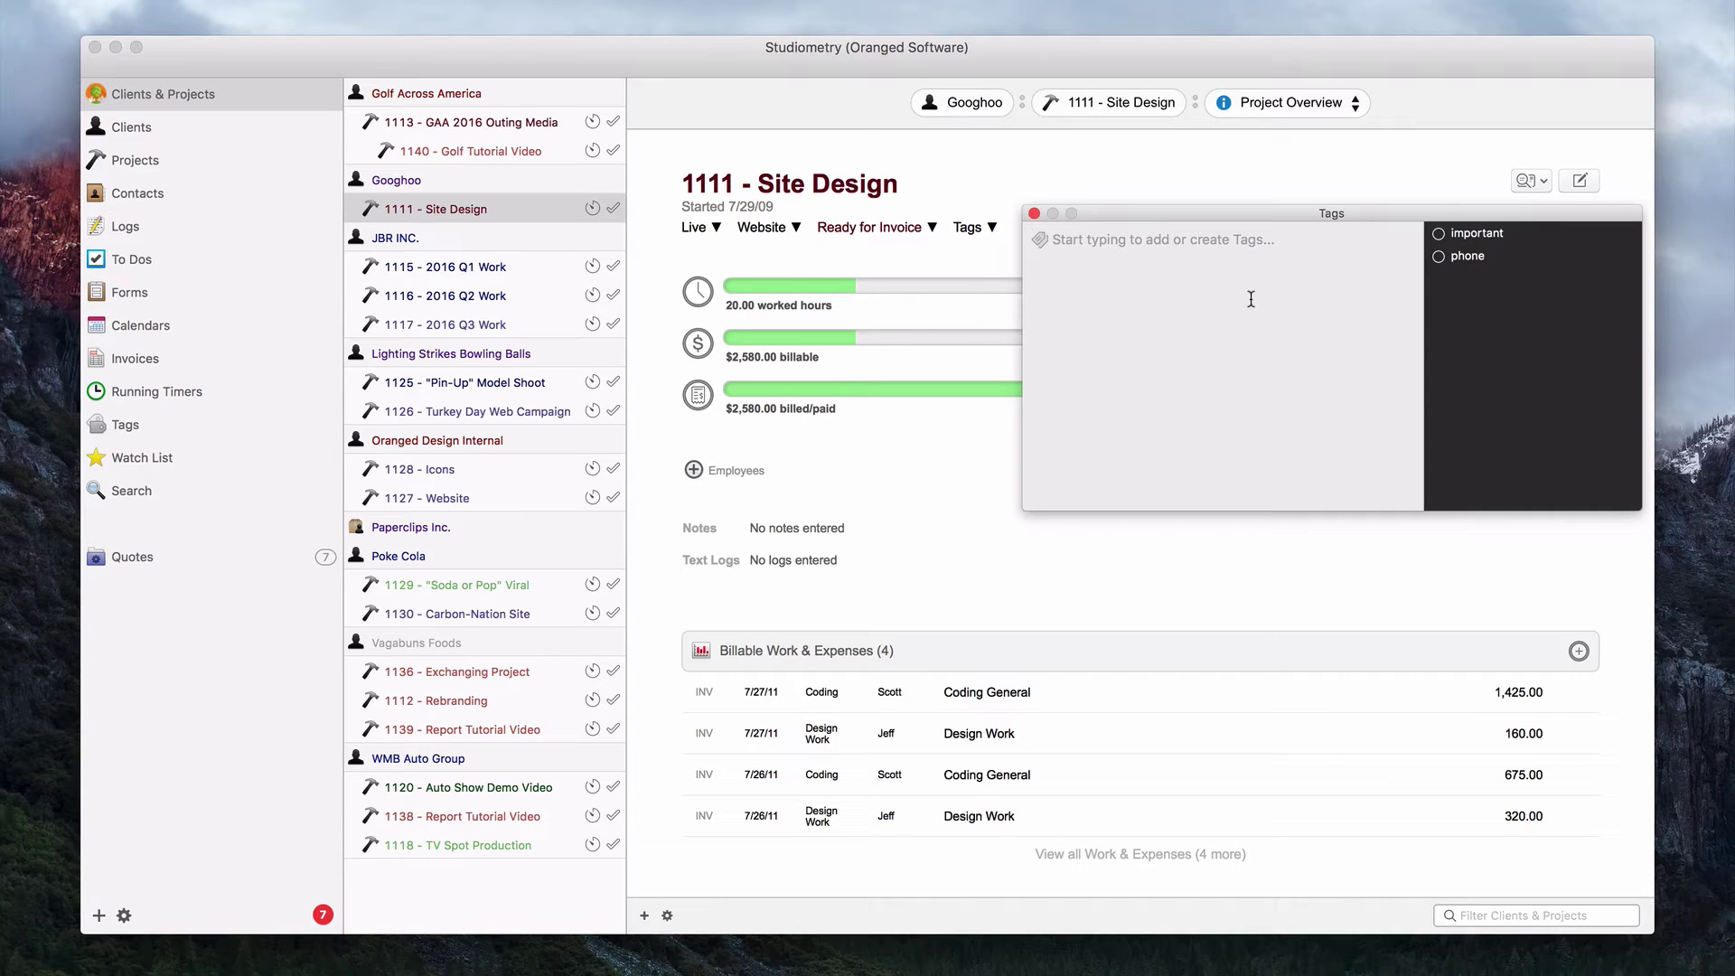
click(1486, 234)
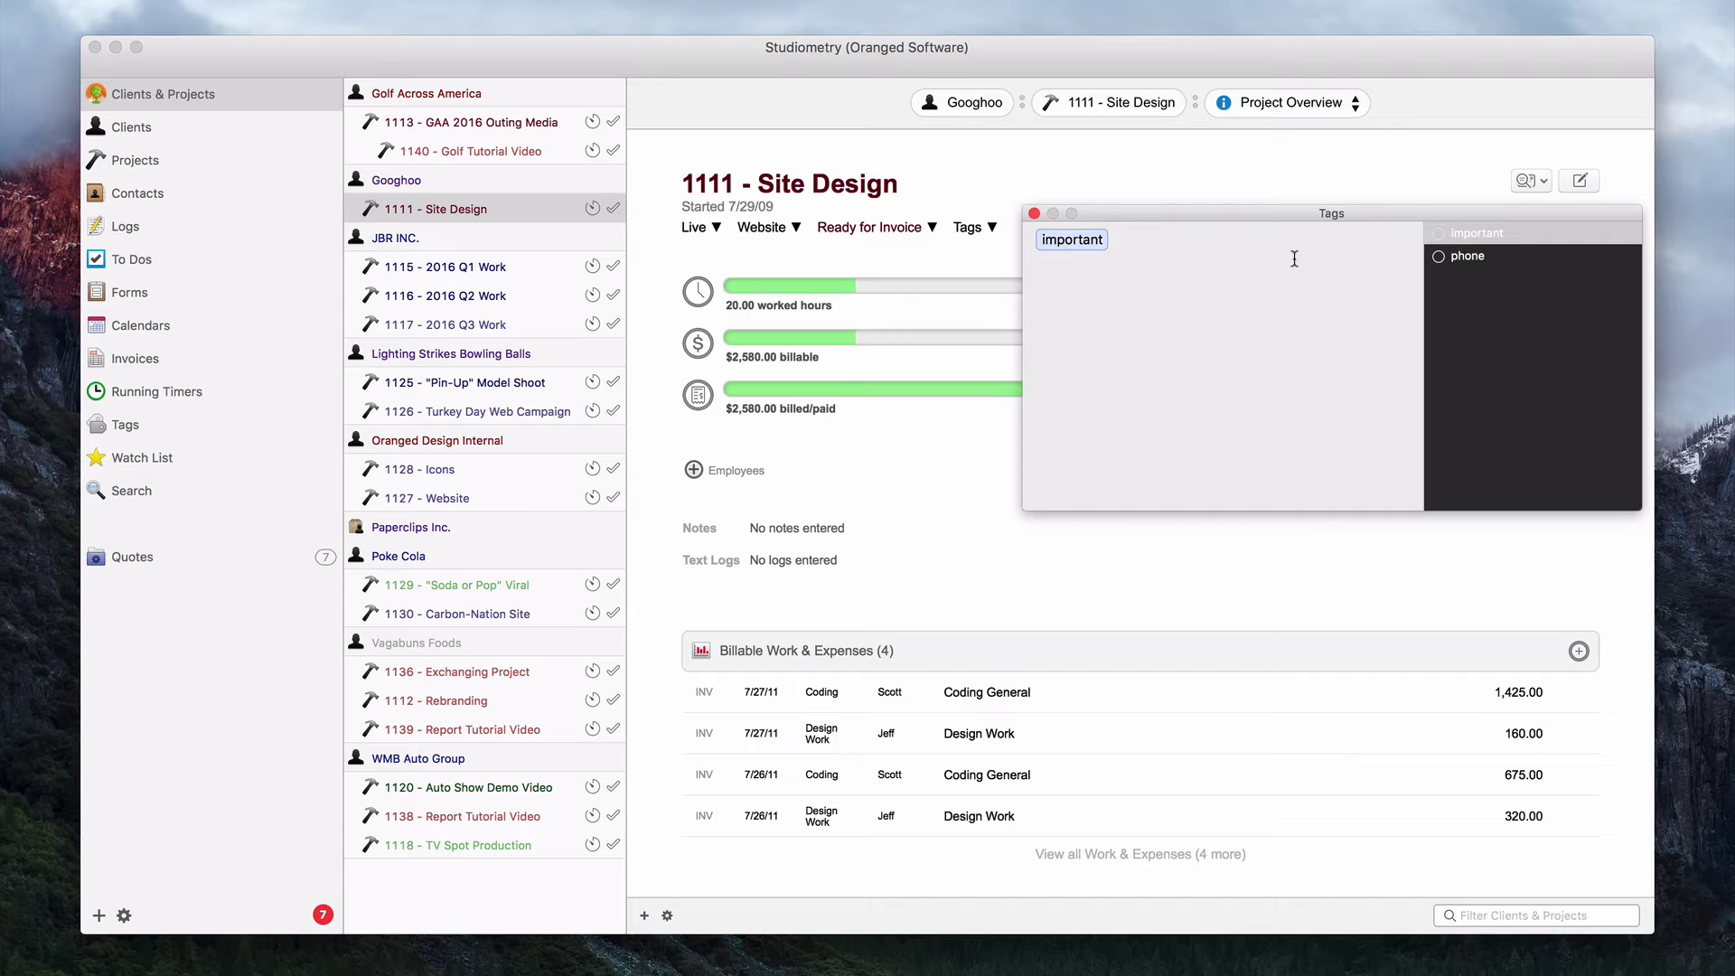
text(upcoming)
key(Return)
key(Return)
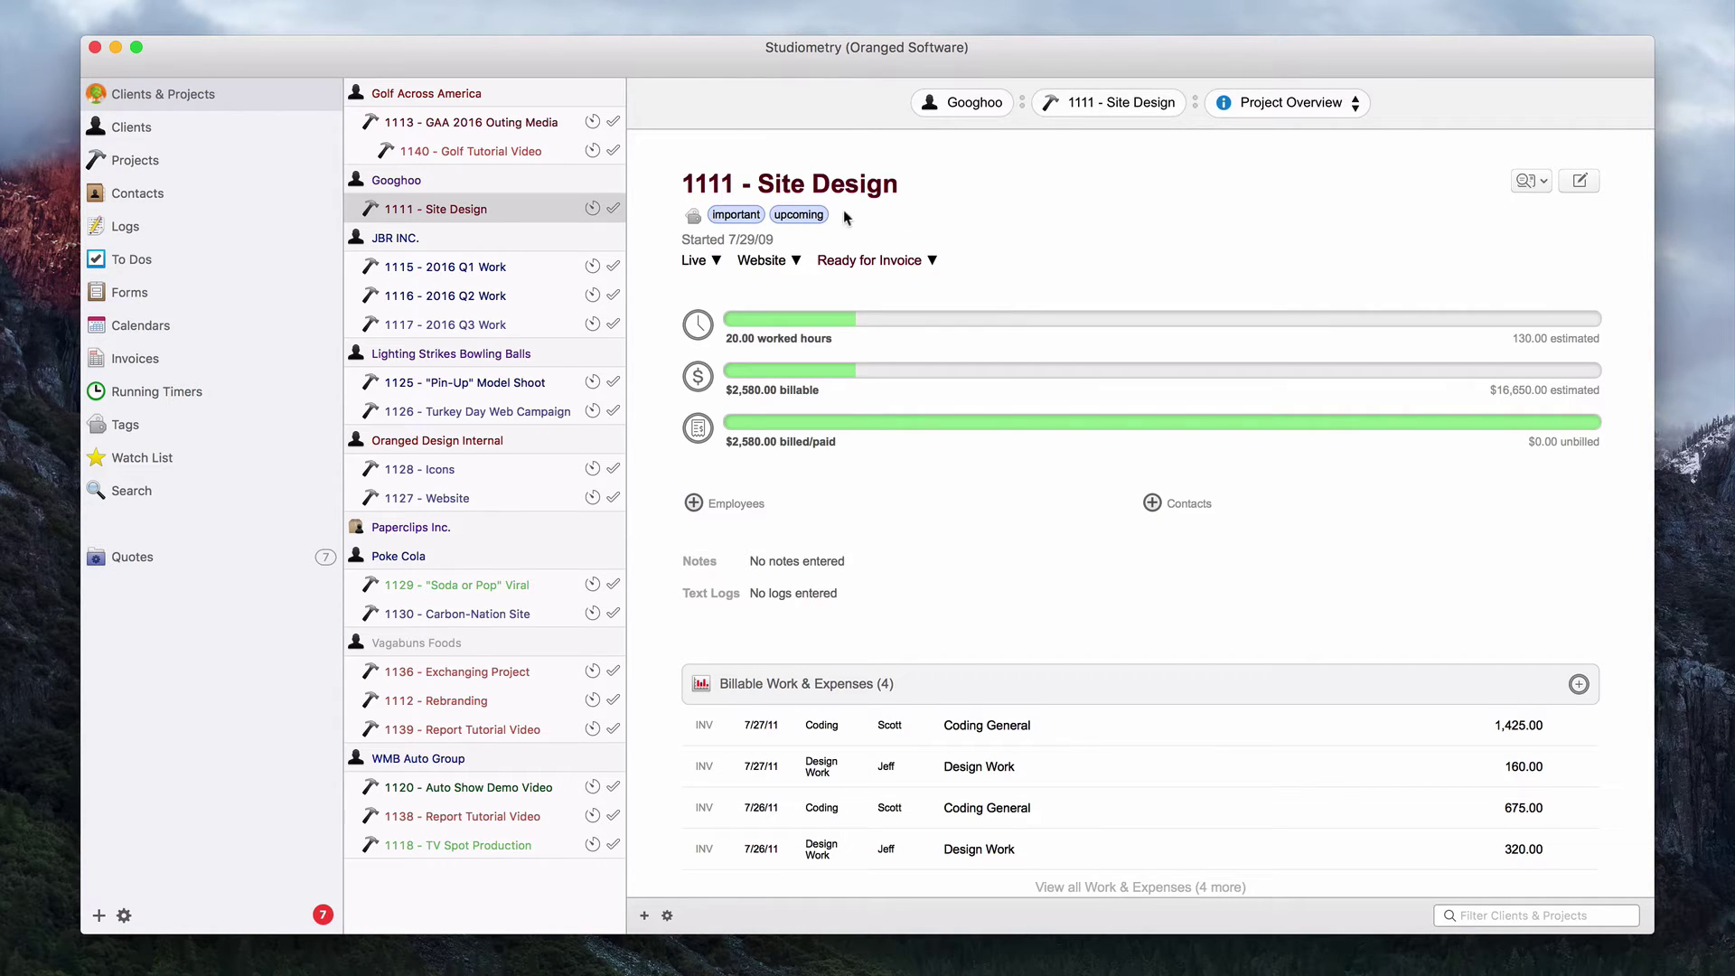
Step: Check the tag options available for the 1111 - Site Design project without changing its tags
click(694, 219)
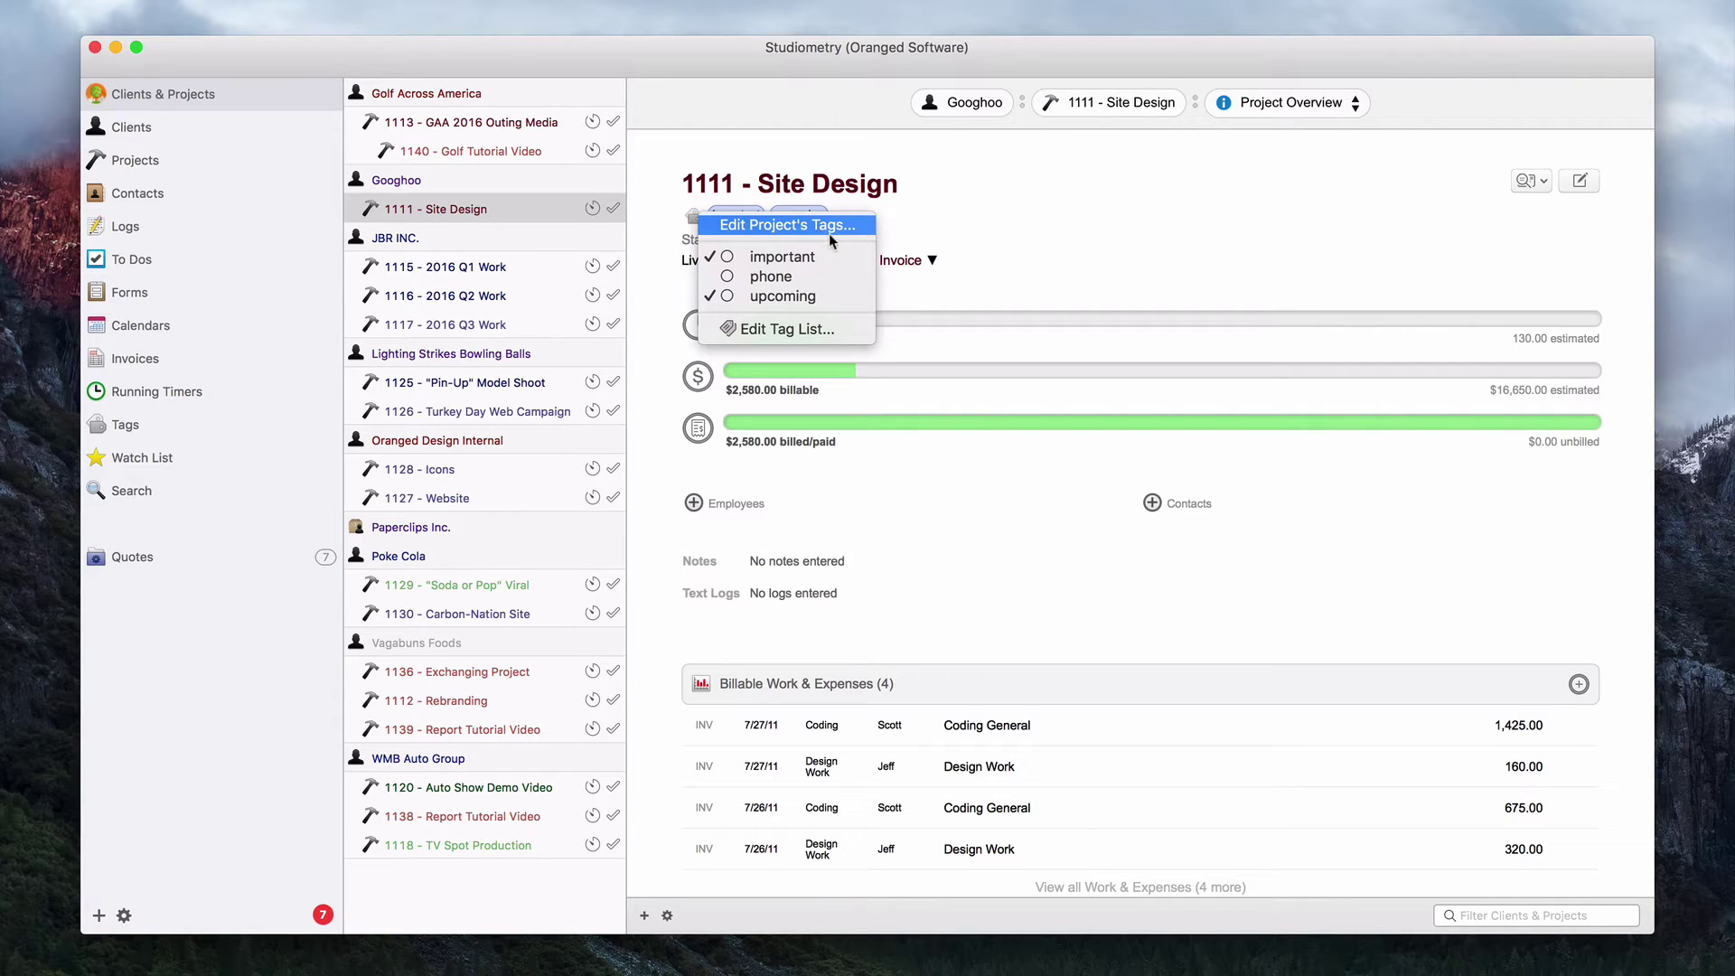
click(967, 235)
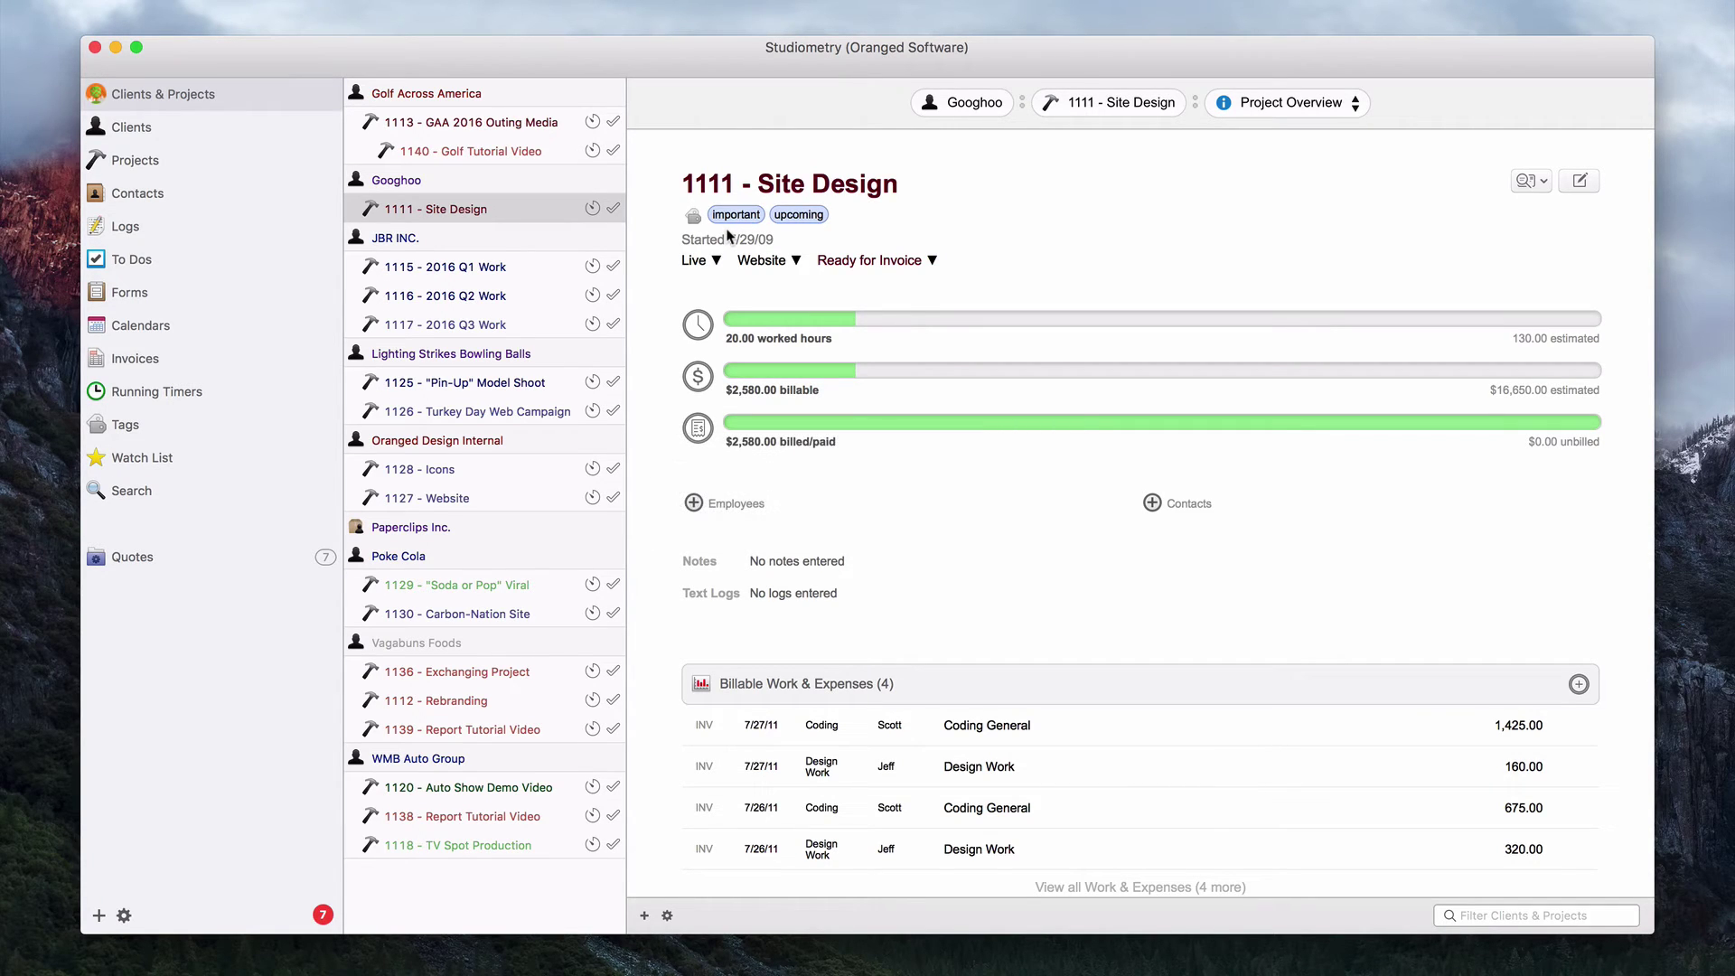
Step: Show the list of tags with their tagged items, and review which groups are shown in the View Settings
click(175, 426)
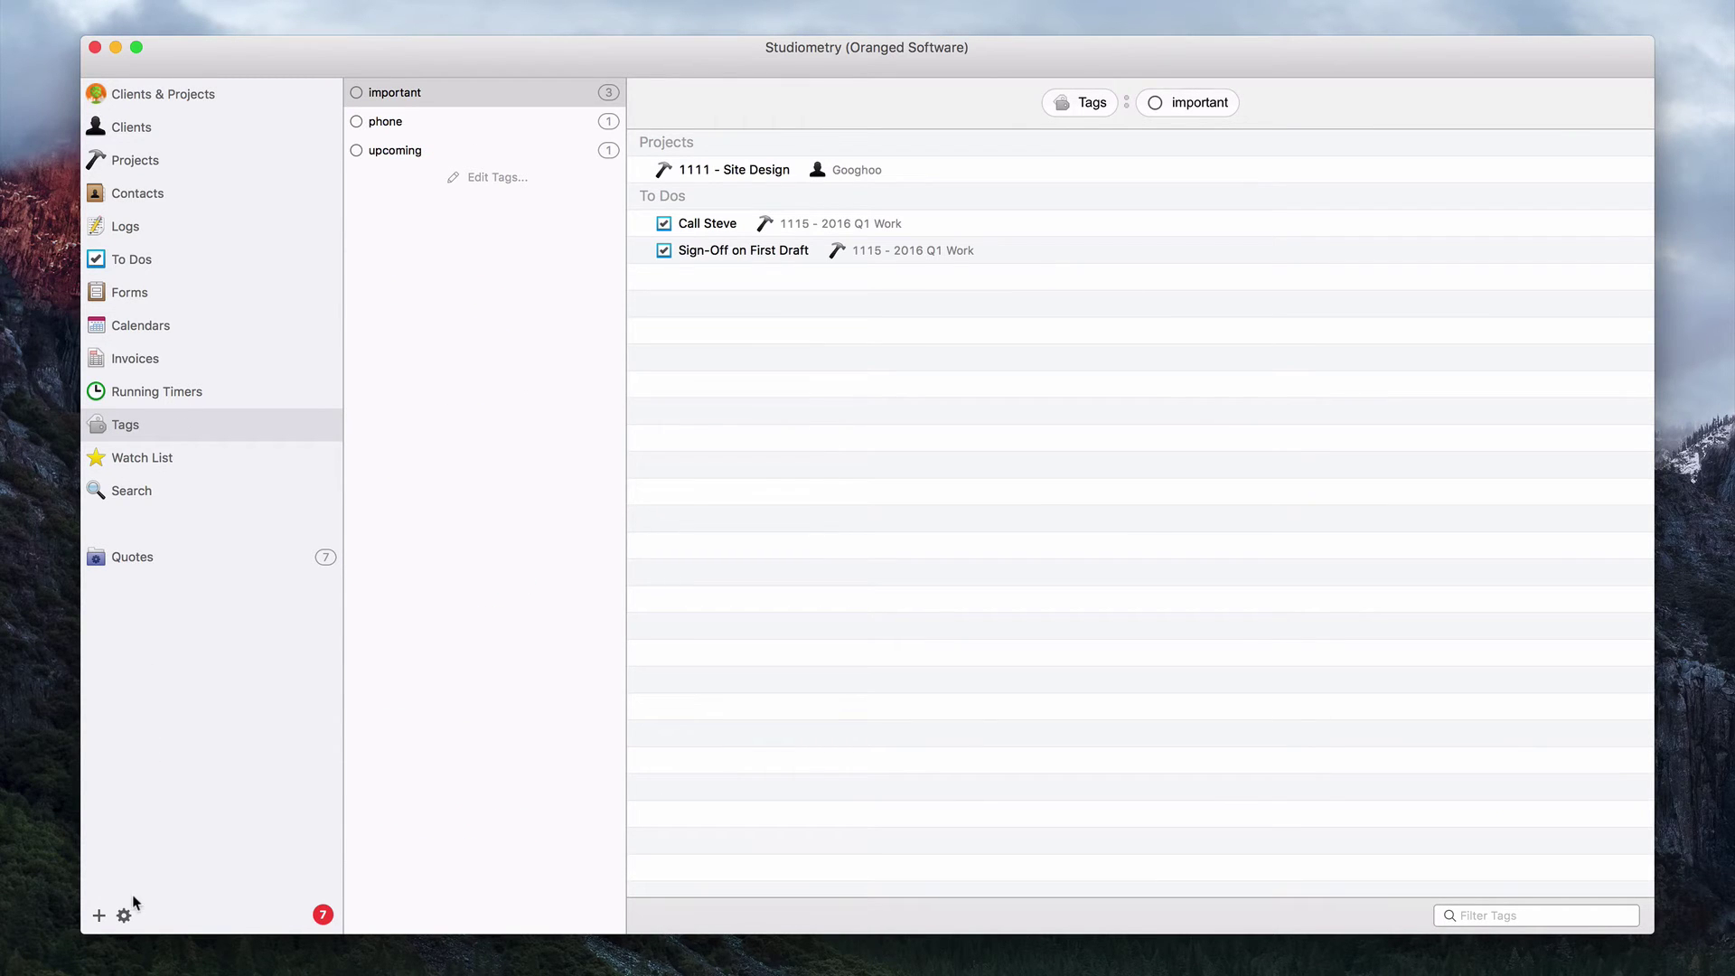
click(124, 915)
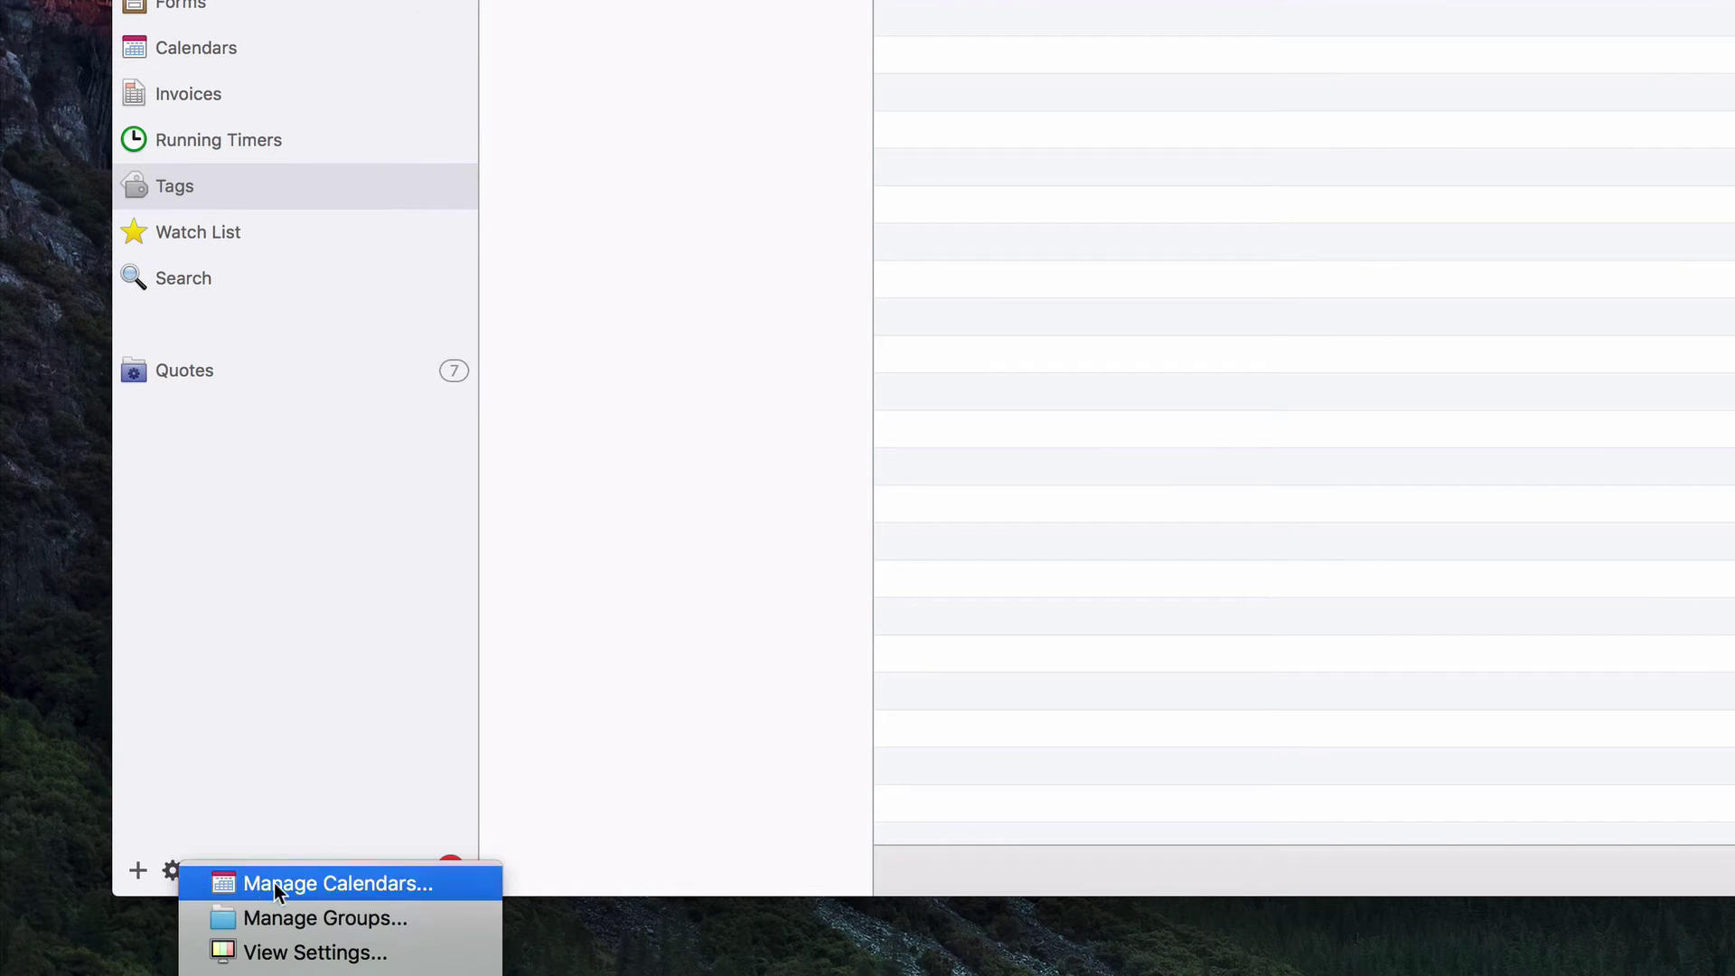
click(307, 952)
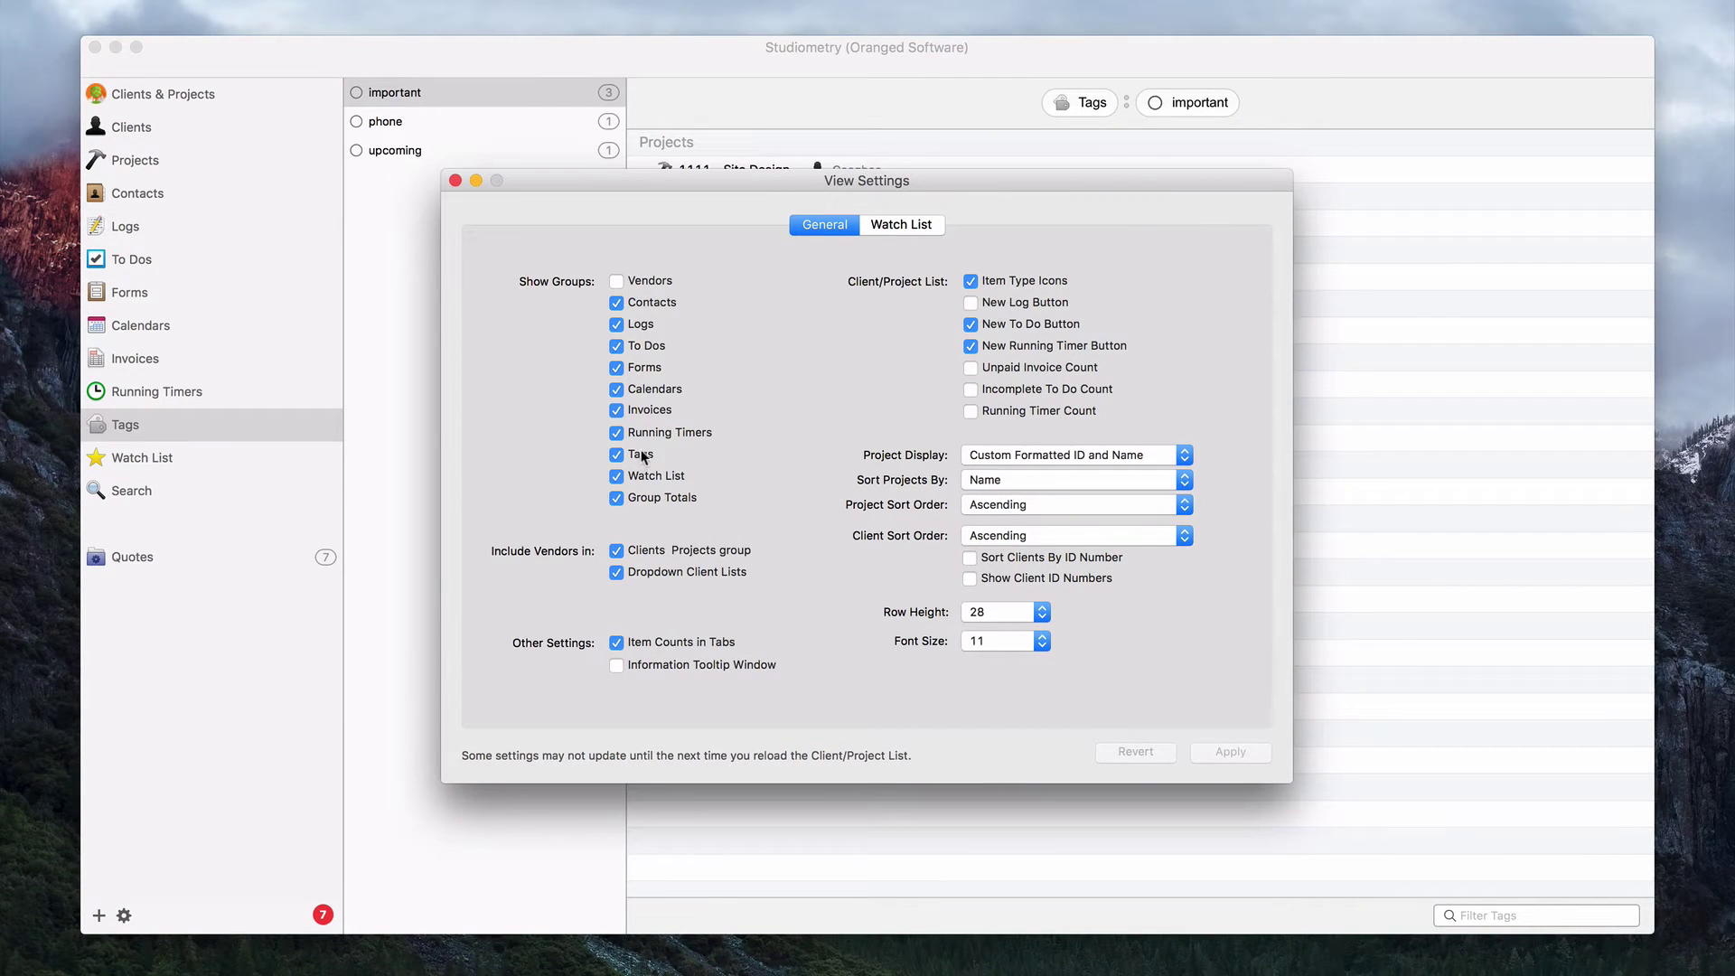
click(457, 181)
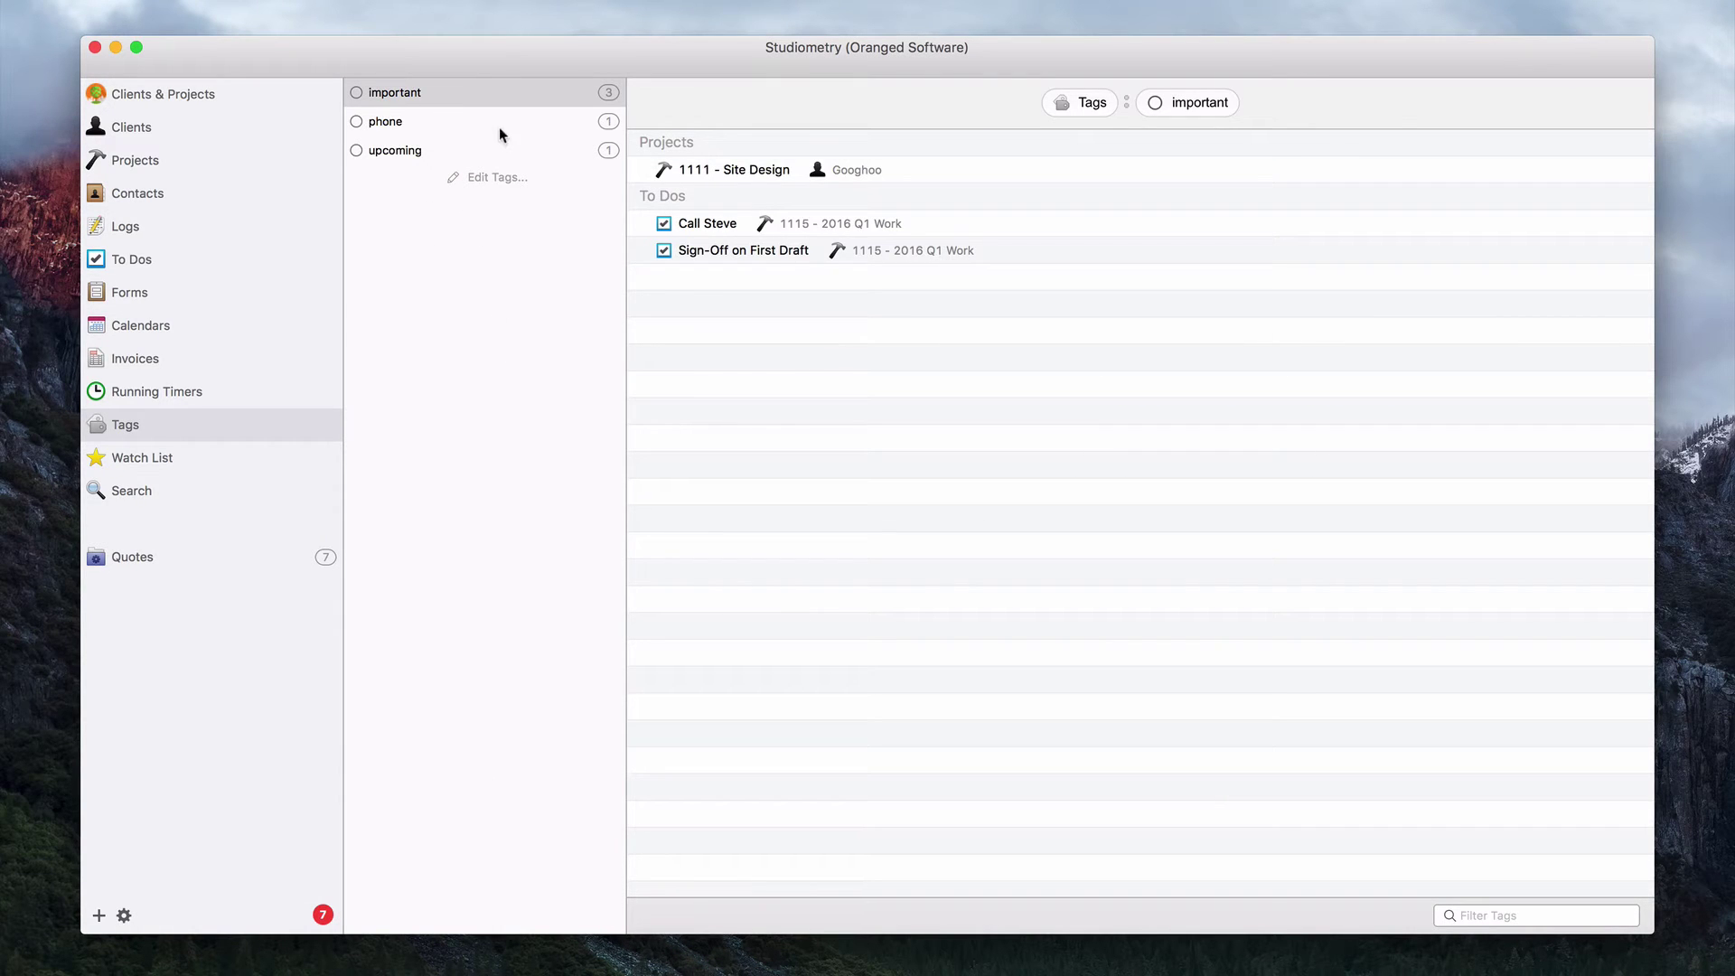
Step: Open the tag list for editing and rename the "important" tag to "super important"
click(512, 185)
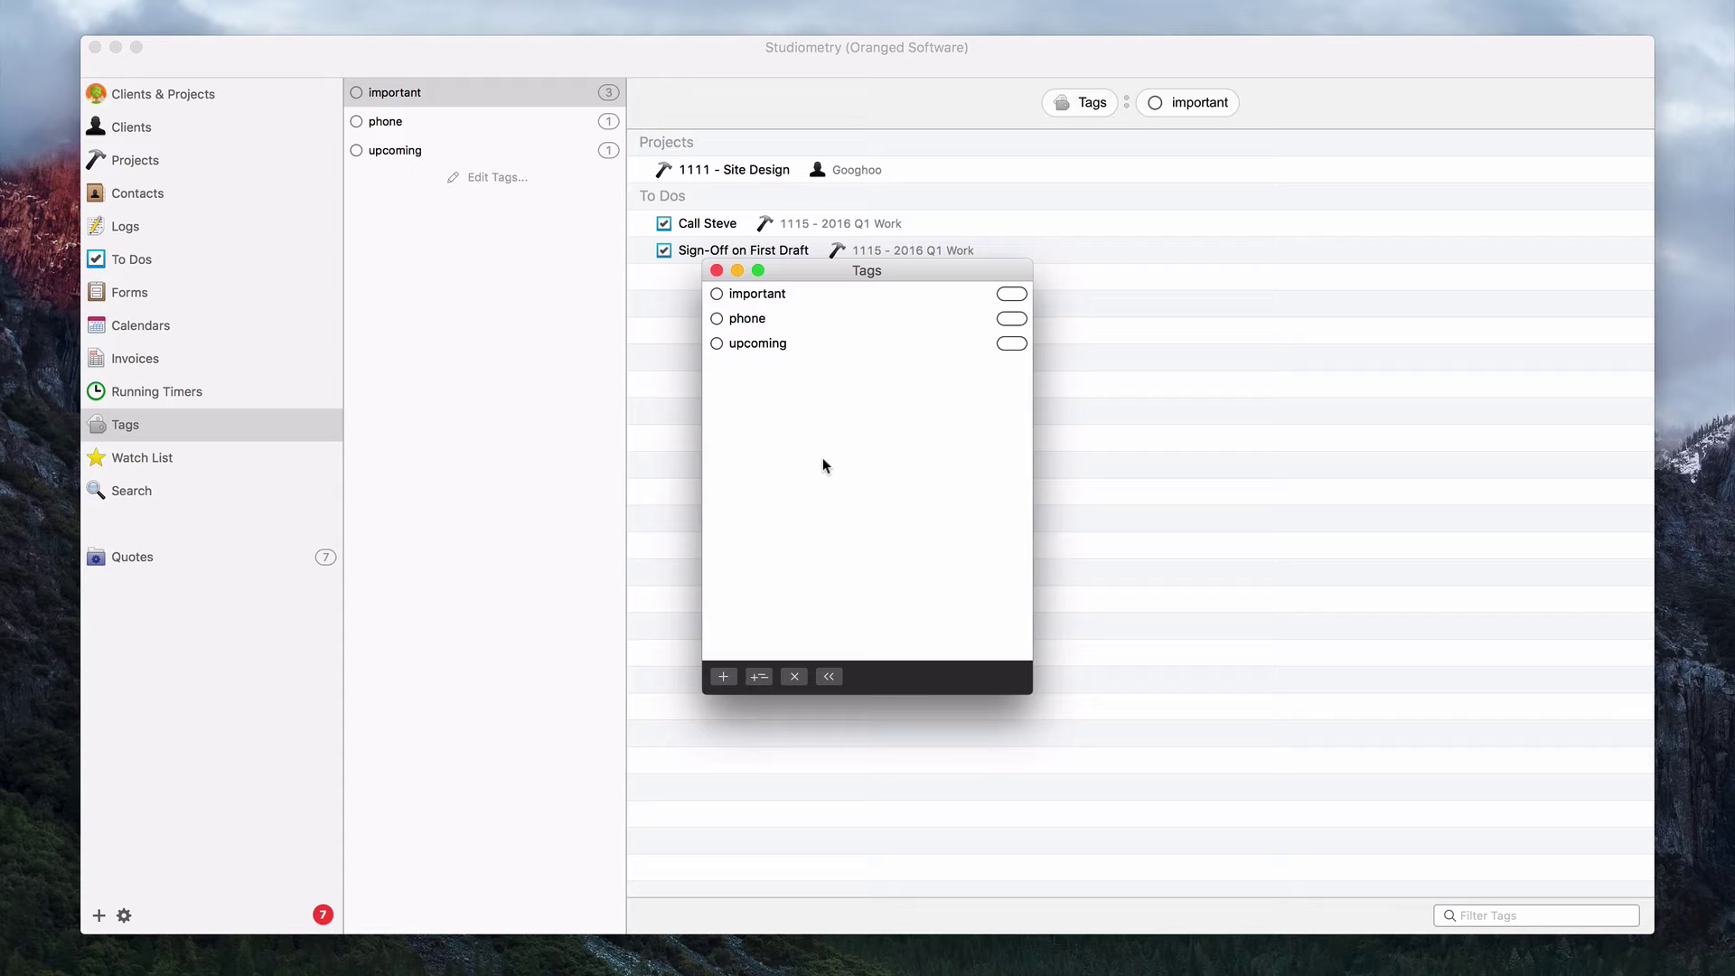
double_click(750, 303)
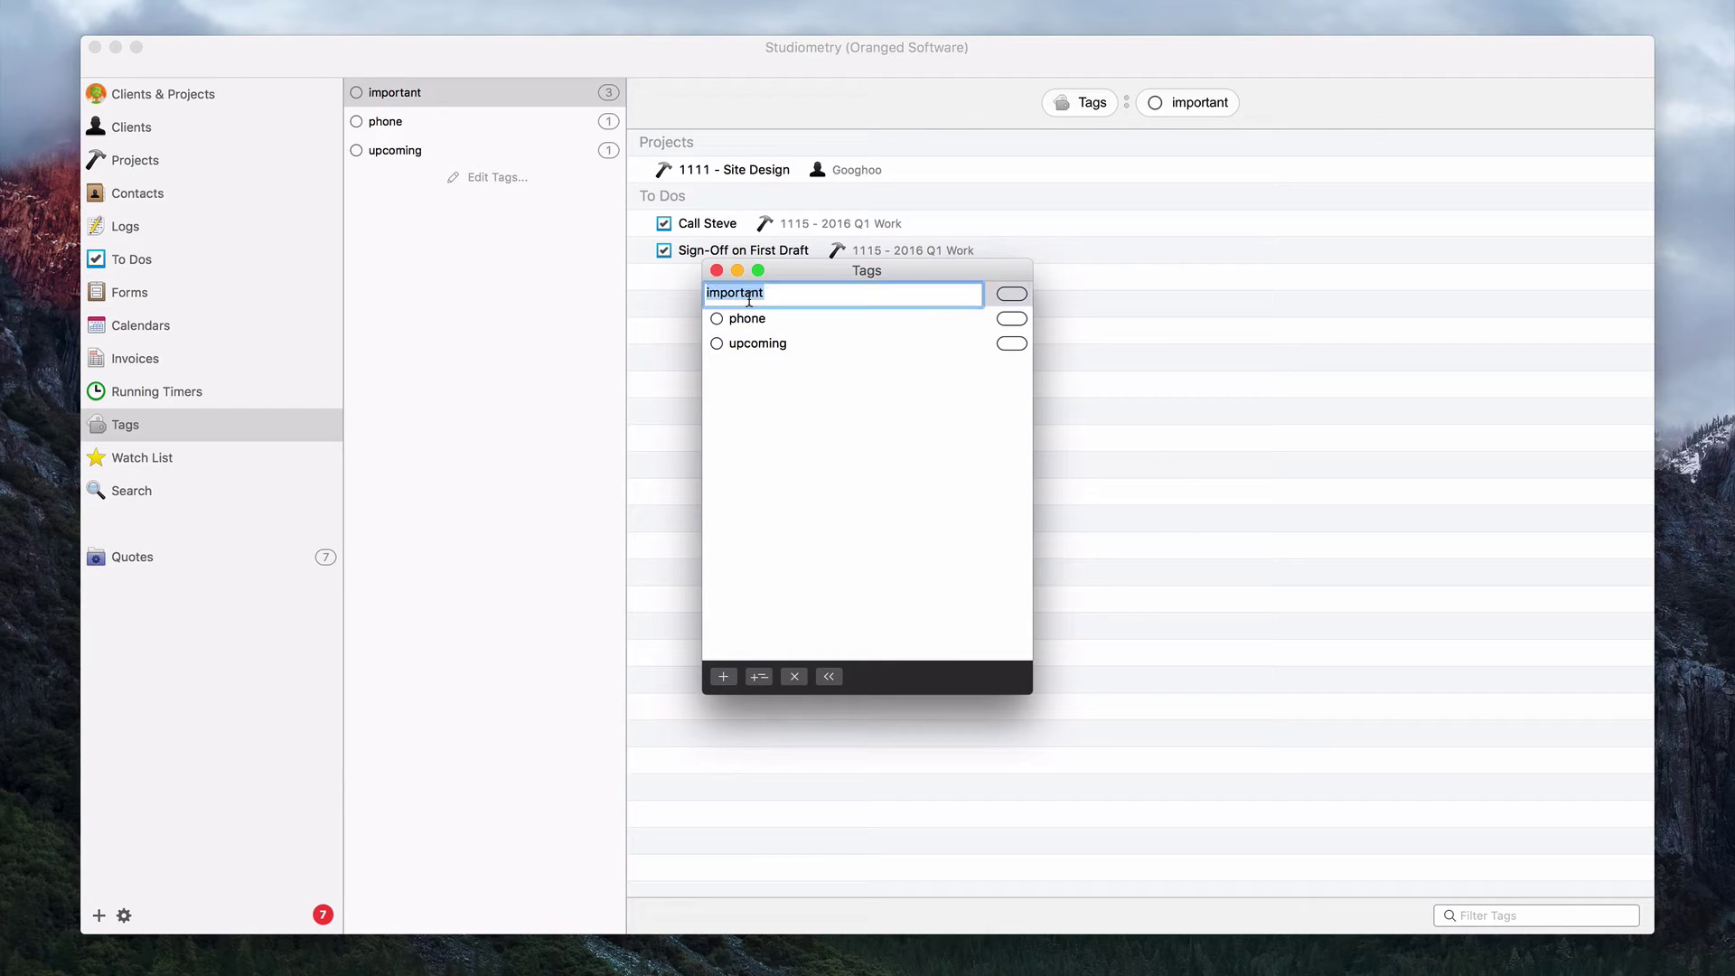
key(Left)
text(super)
key(Return)
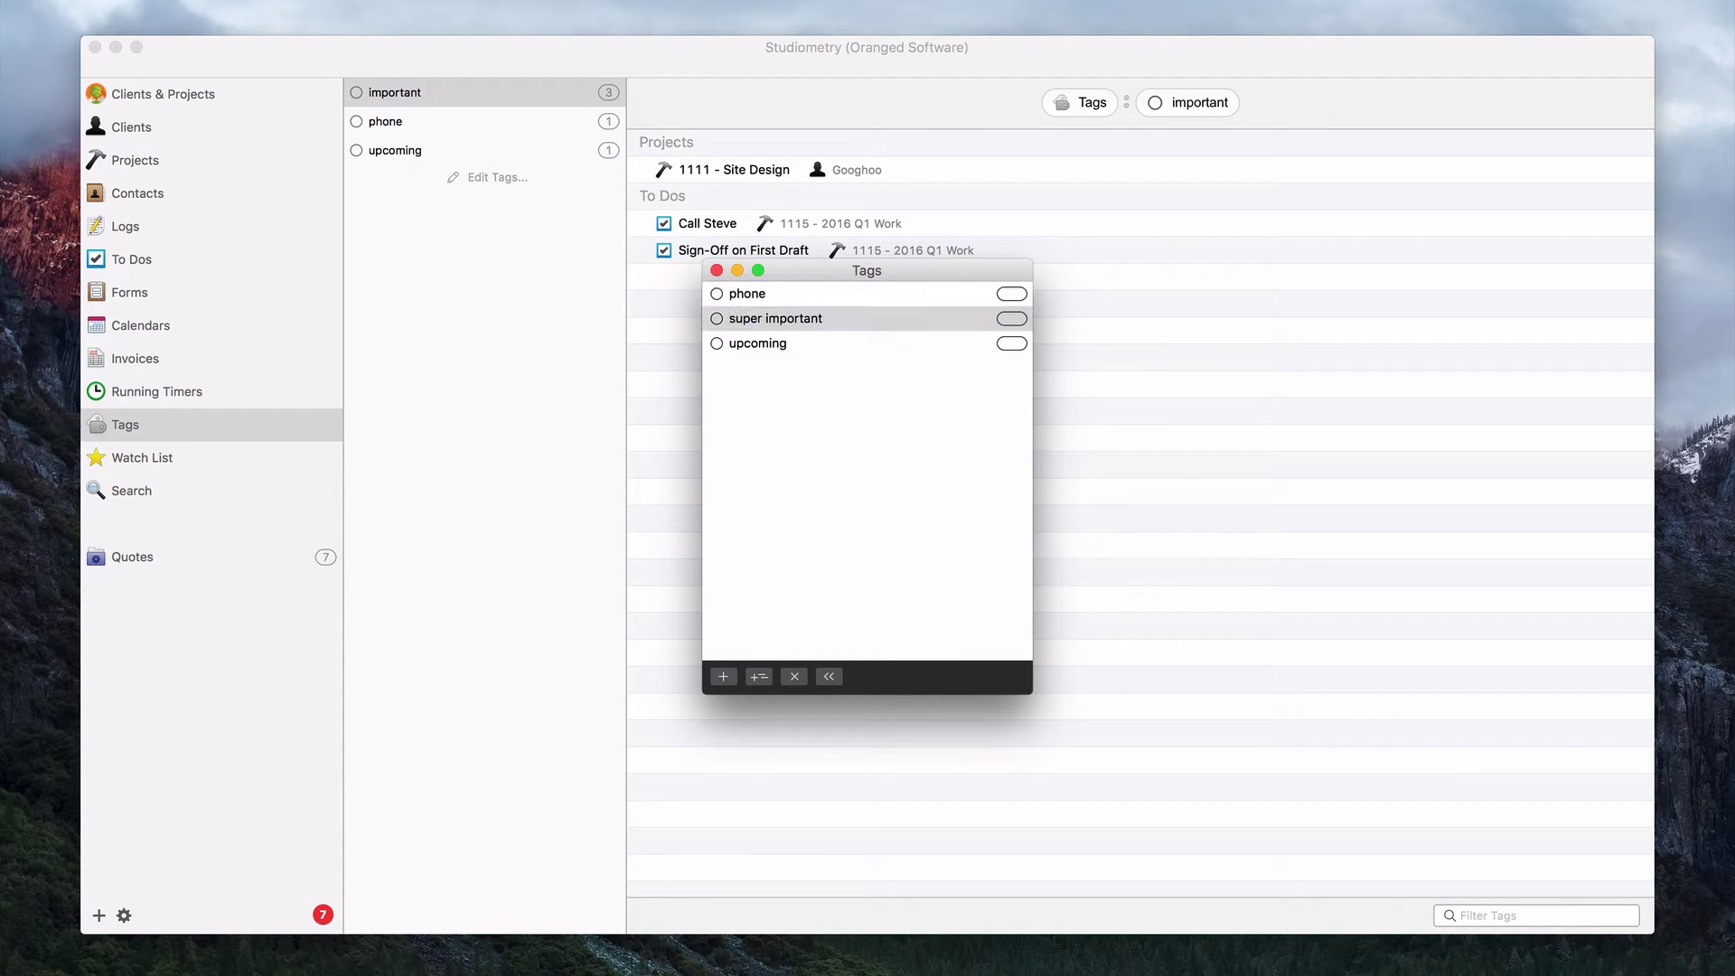
Step: Set the color of the "super important" tag to a light red from the colored pencils palette
click(1010, 318)
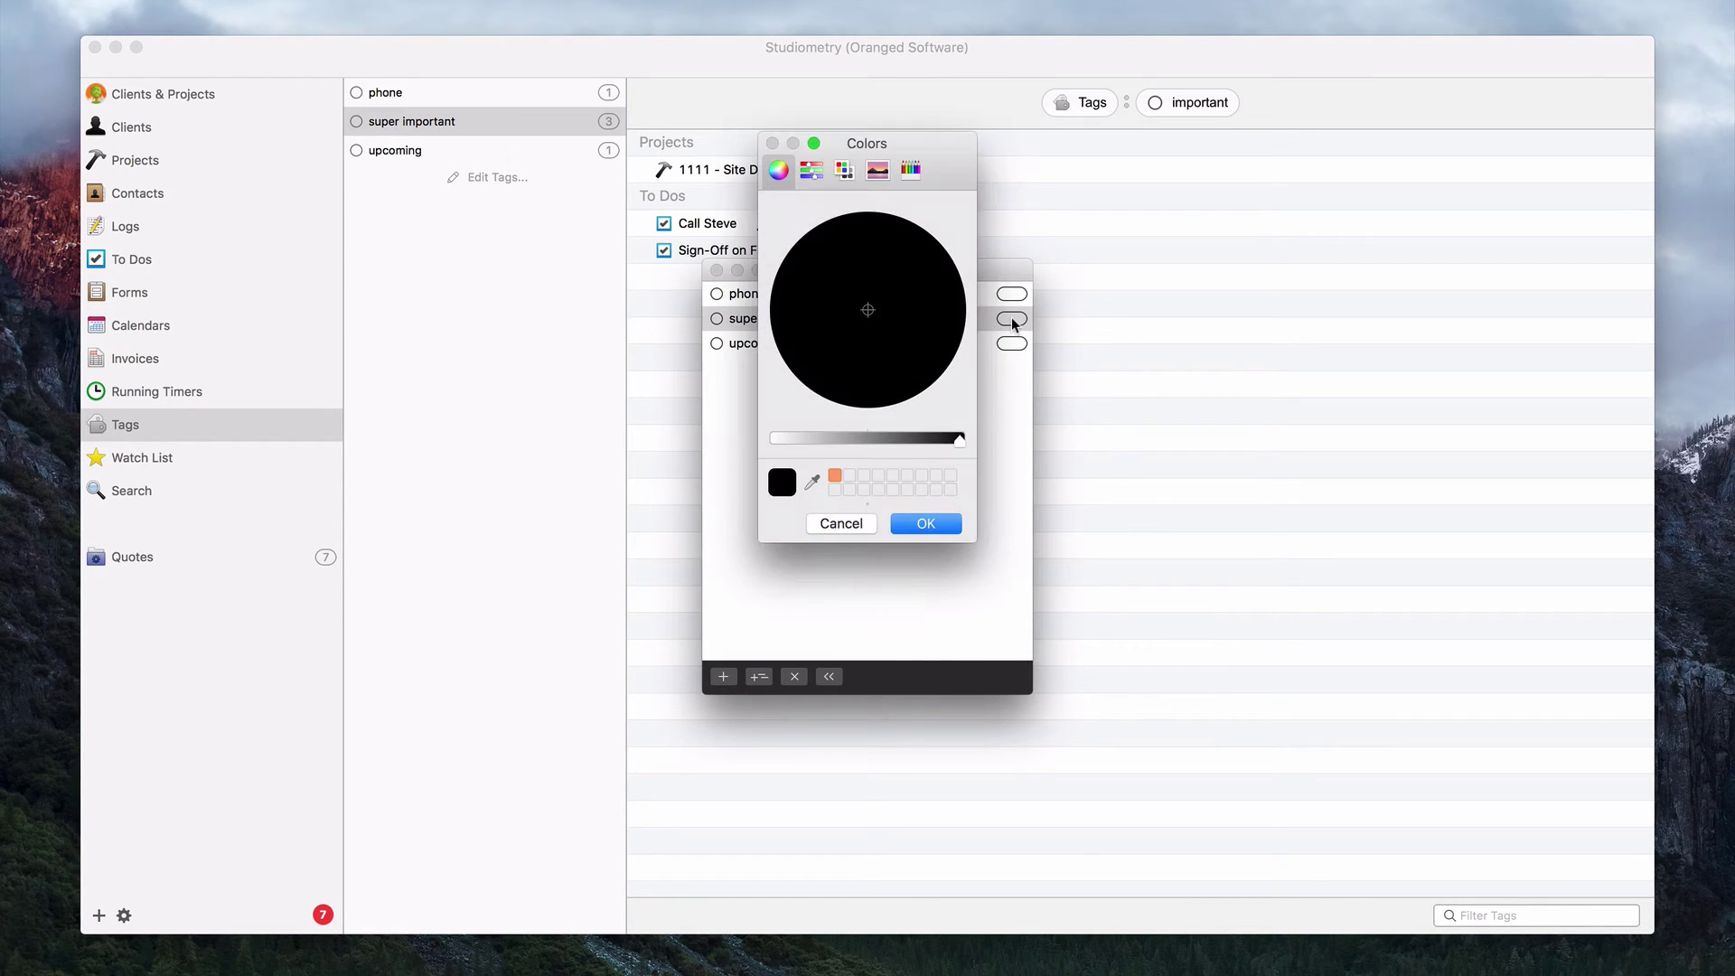
click(908, 169)
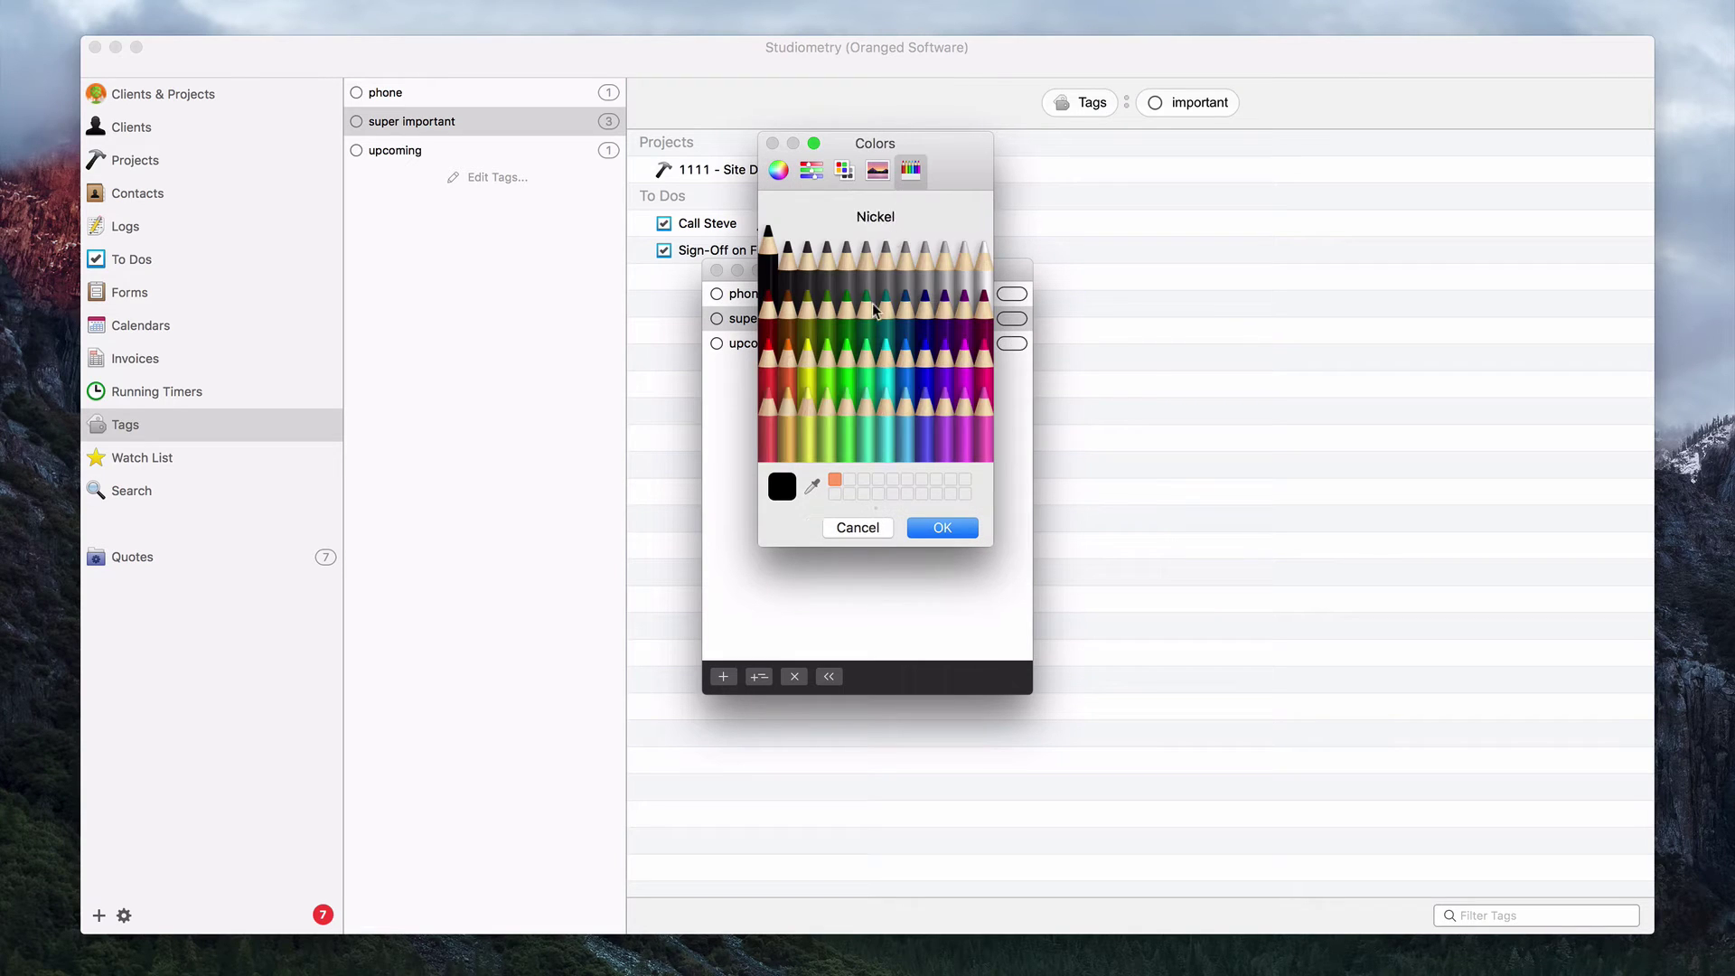
click(952, 527)
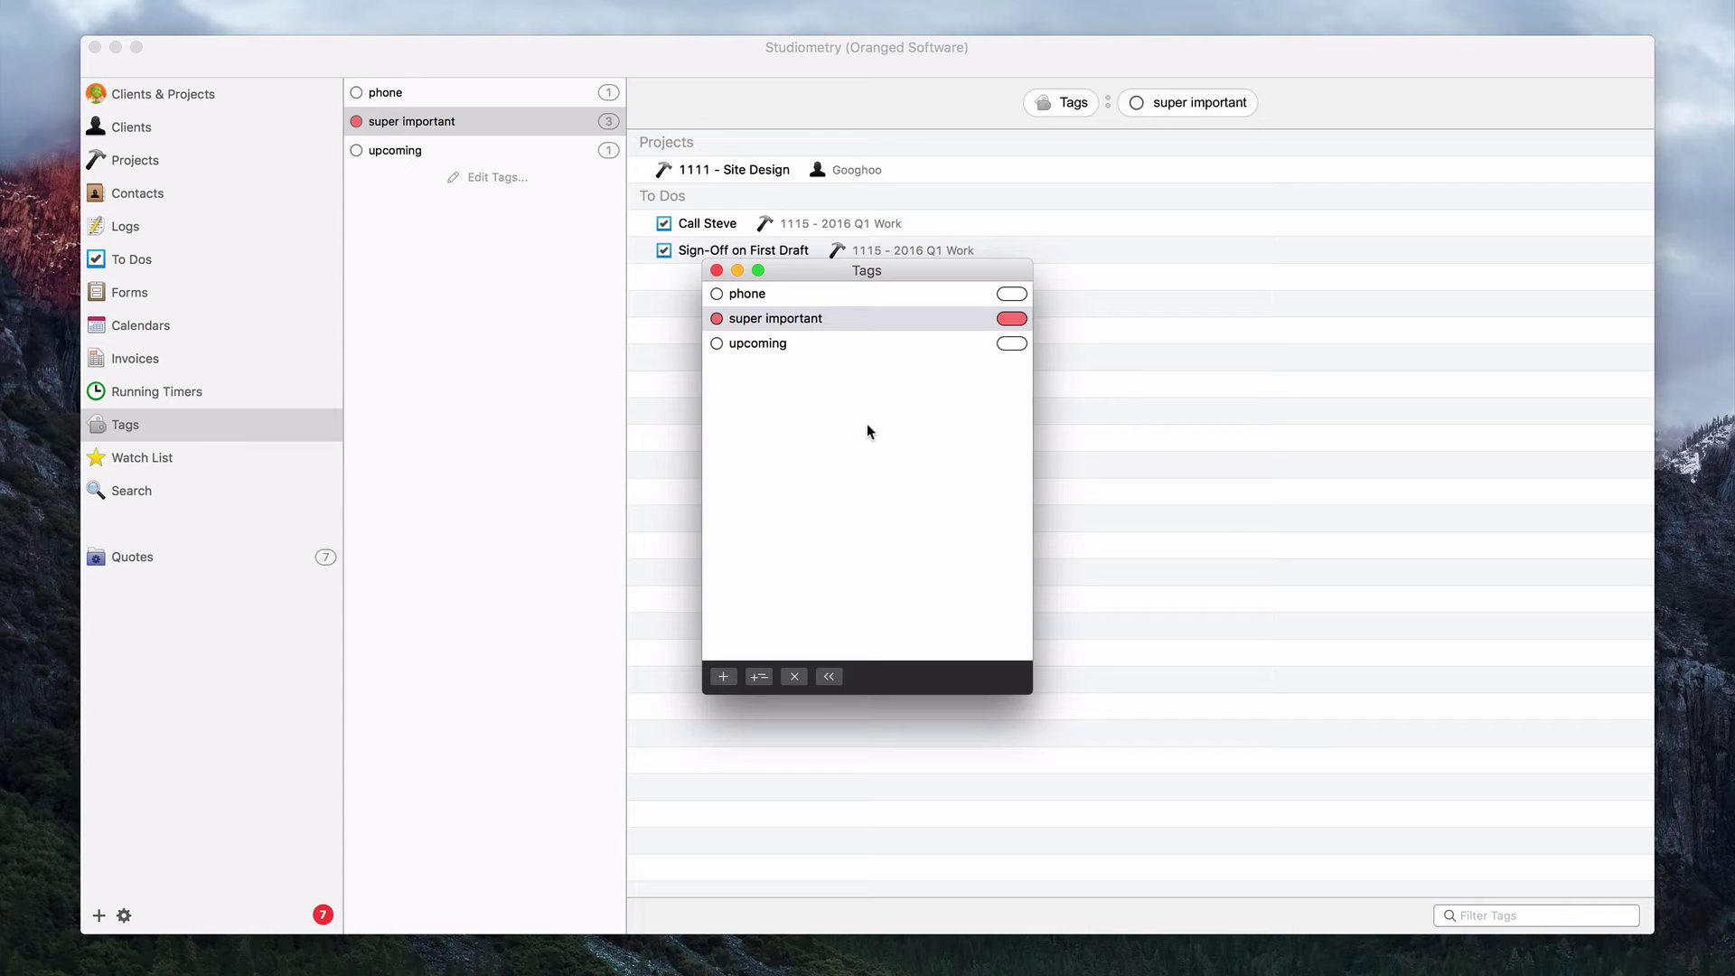
Step: Add a new tag named "difficulty" and create a subtag named "easy" beneath it
click(729, 679)
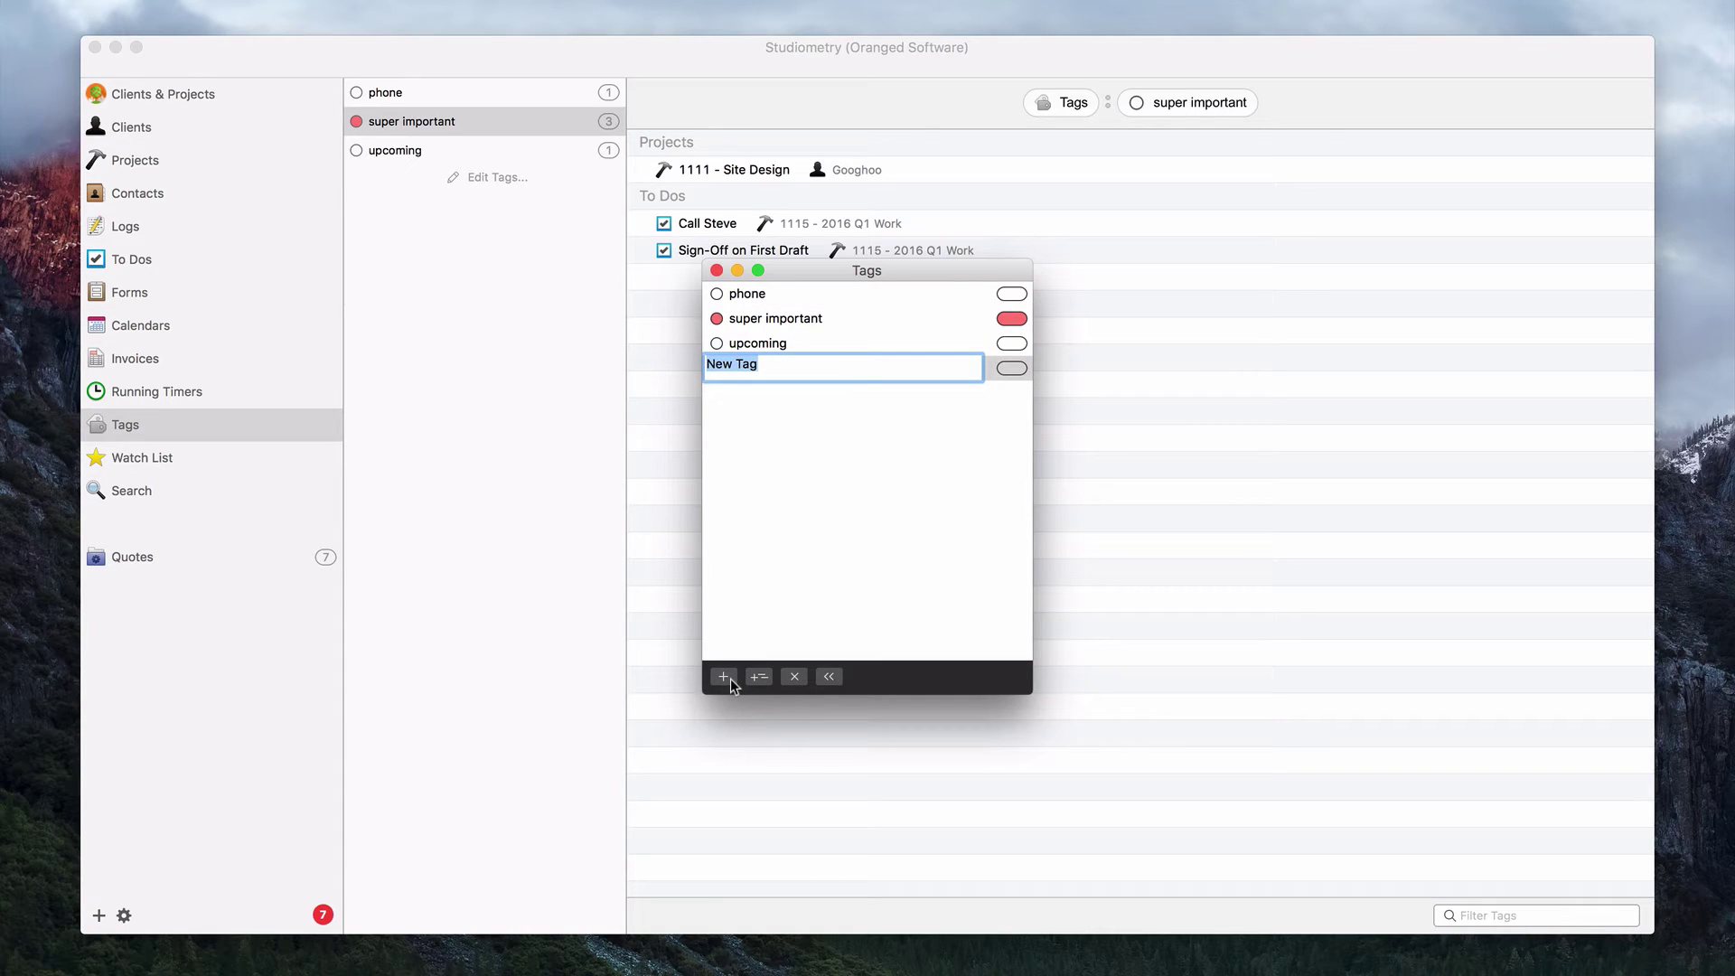
text(difficulty)
key(Return)
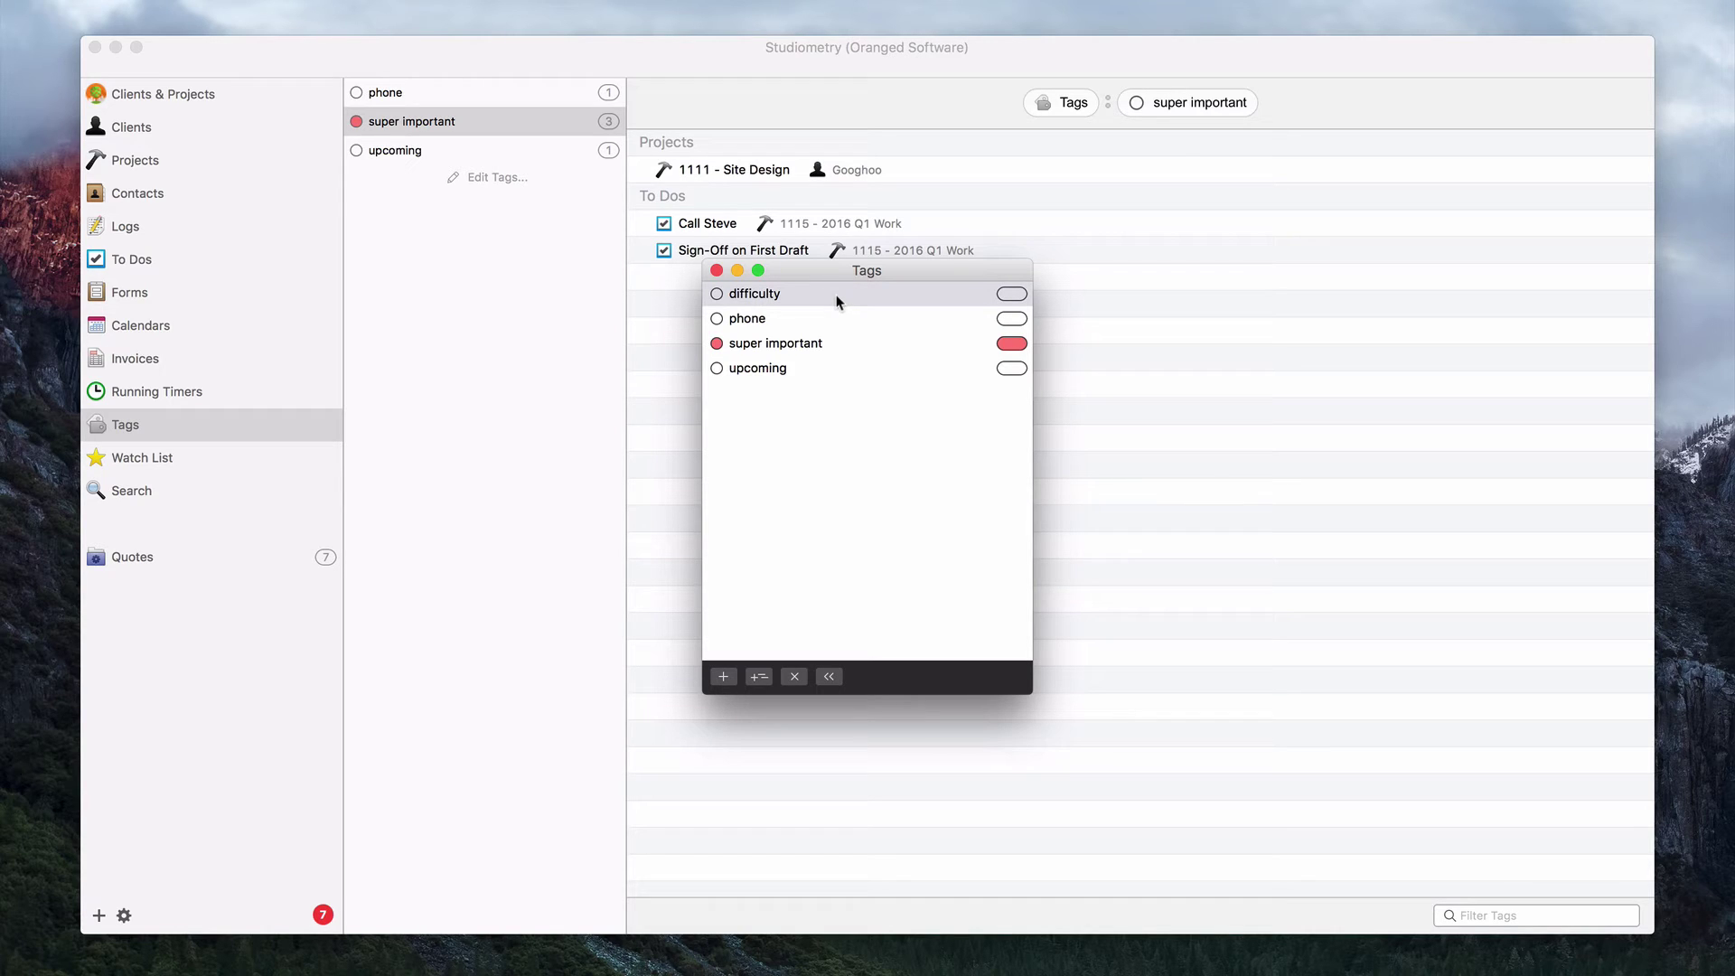
click(762, 677)
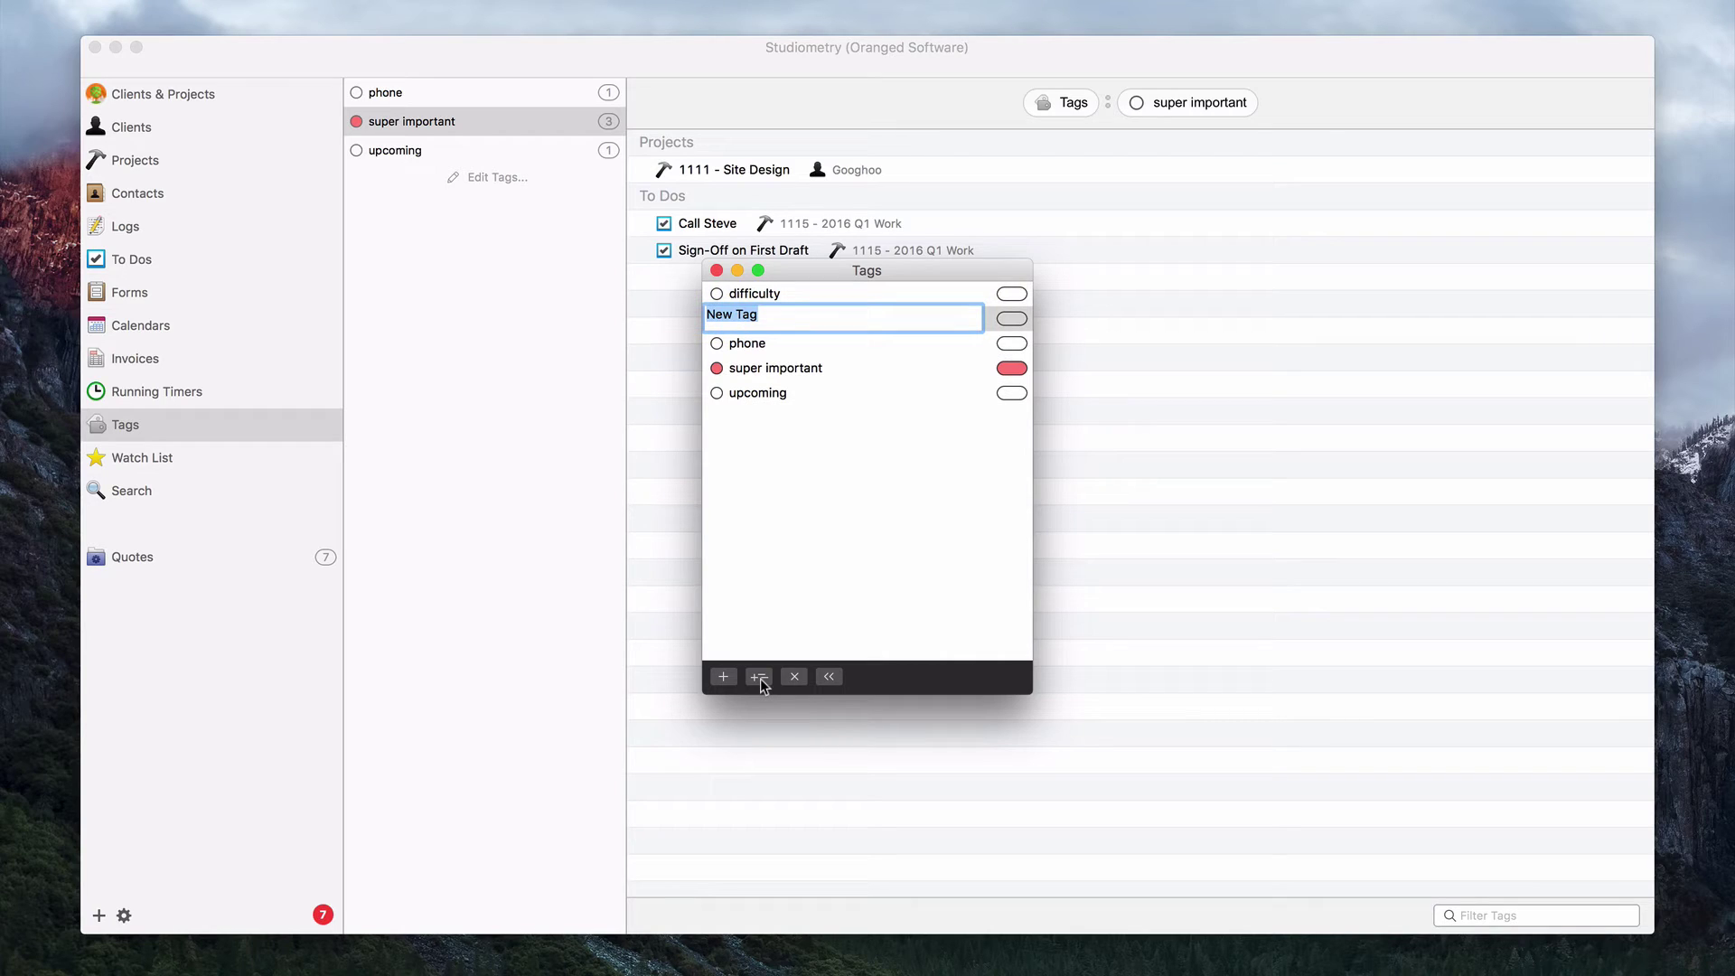
text(easy)
key(Return)
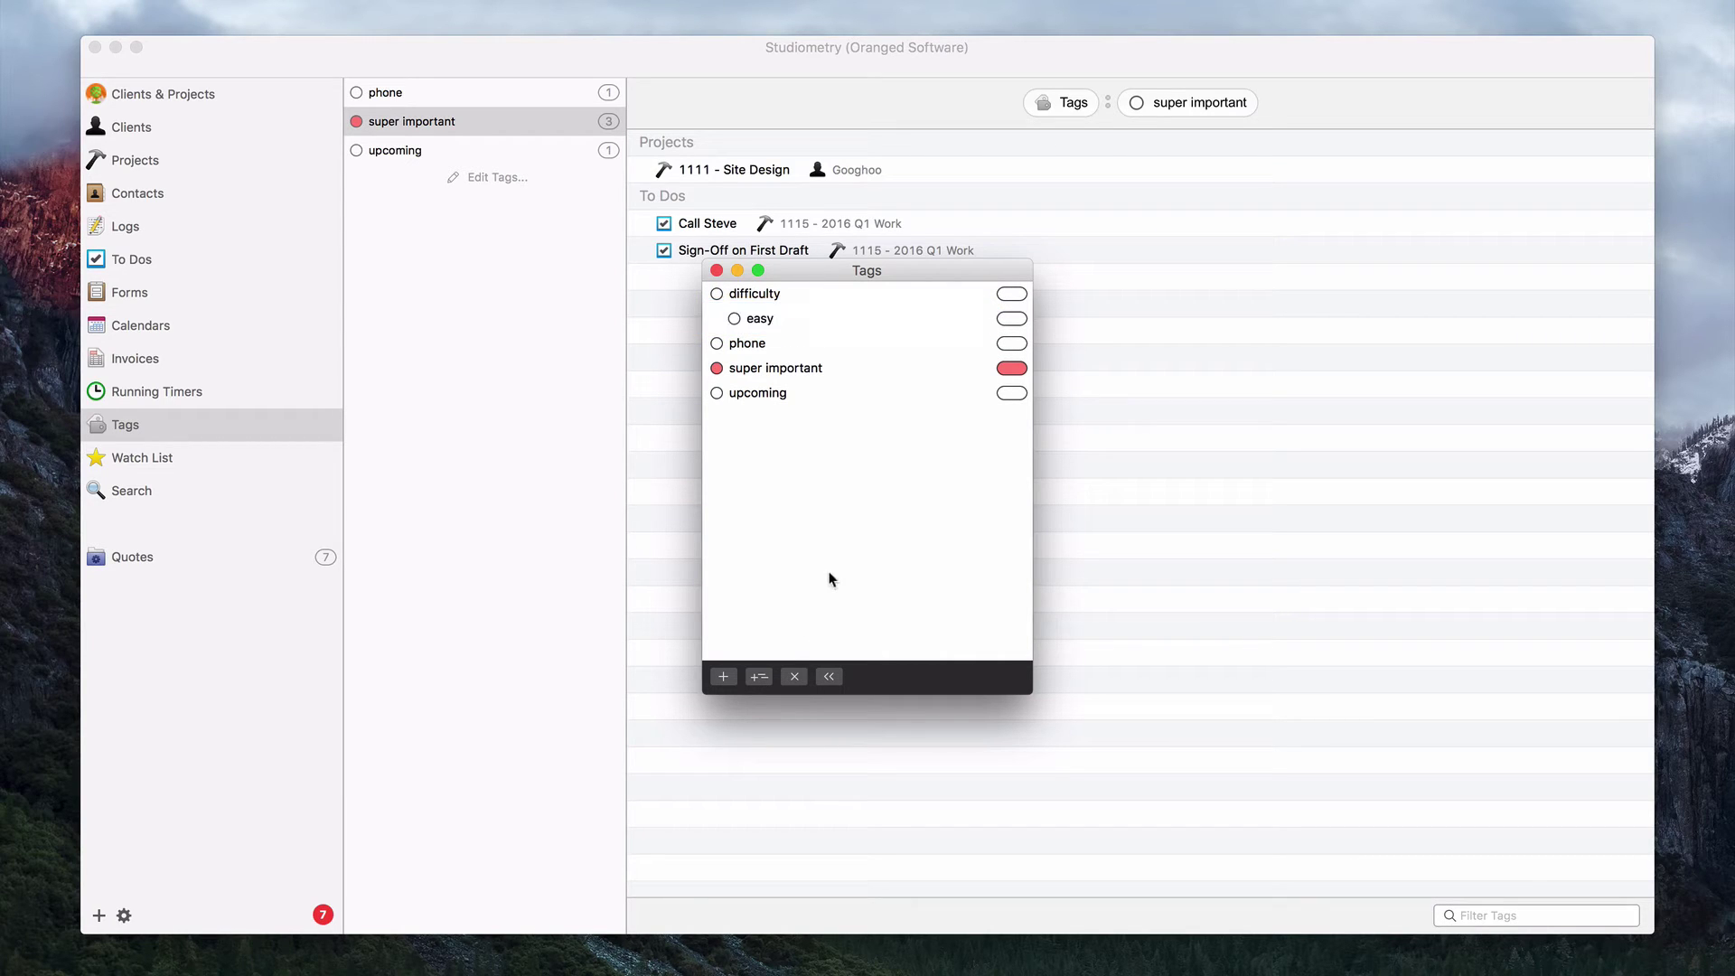
Step: Add a second subtag named "hard" beneath the "difficulty" tag
click(788, 295)
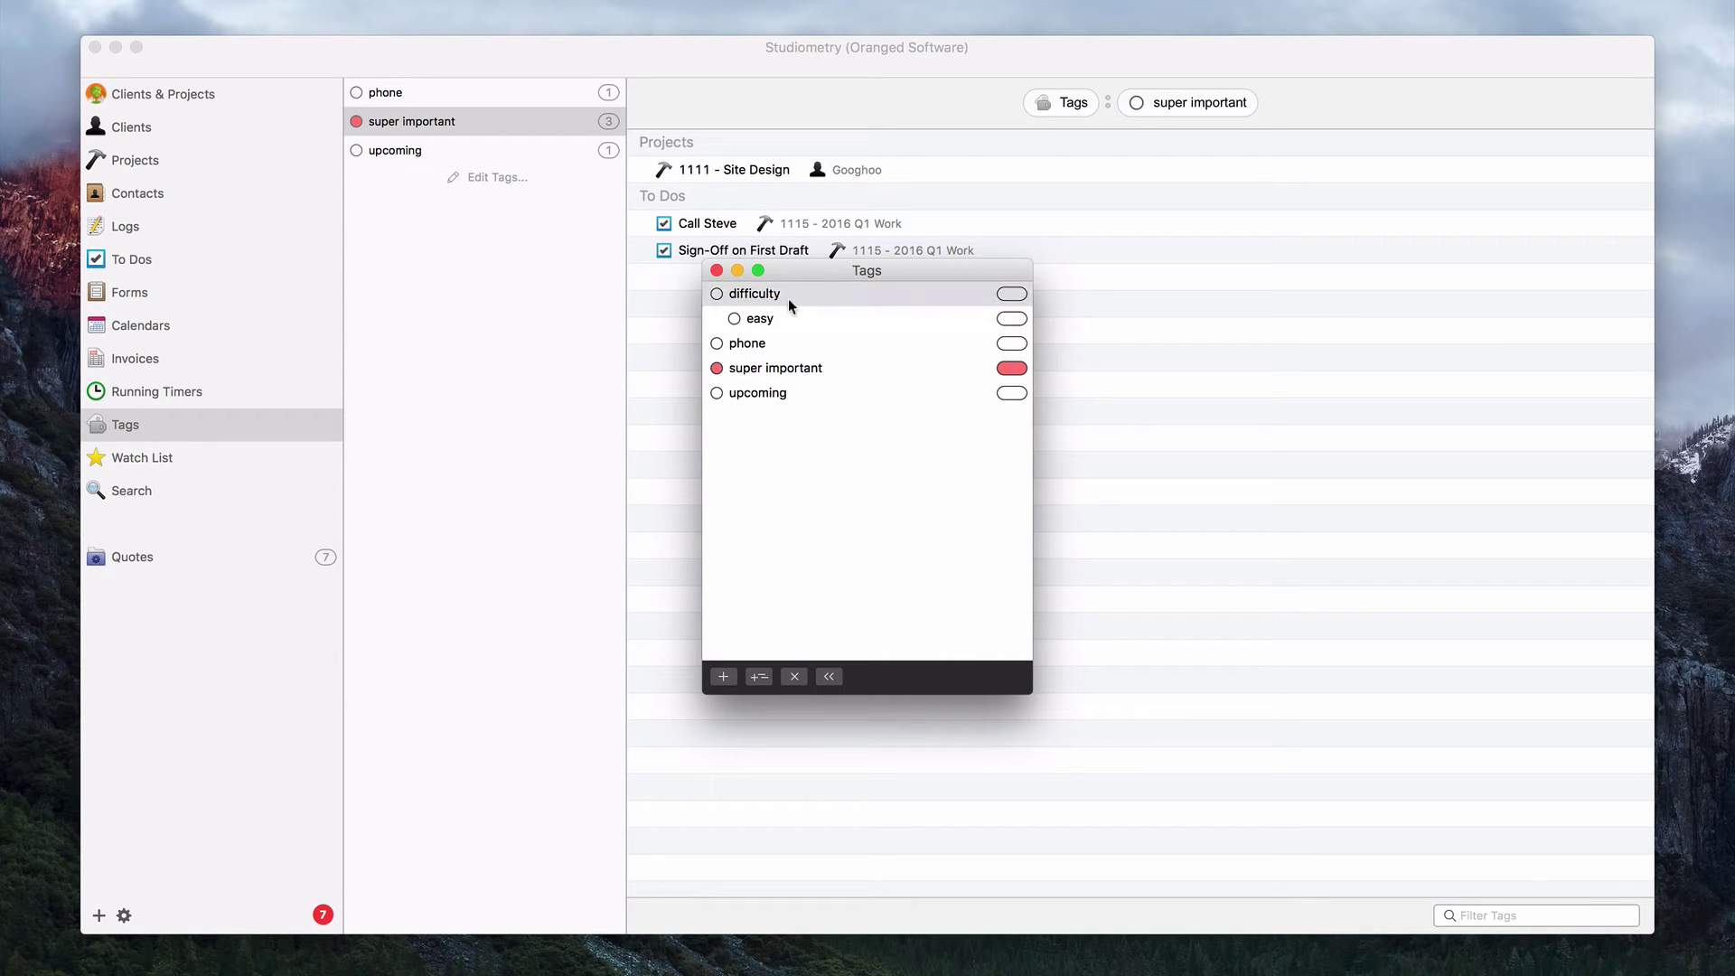
click(759, 677)
text(har)
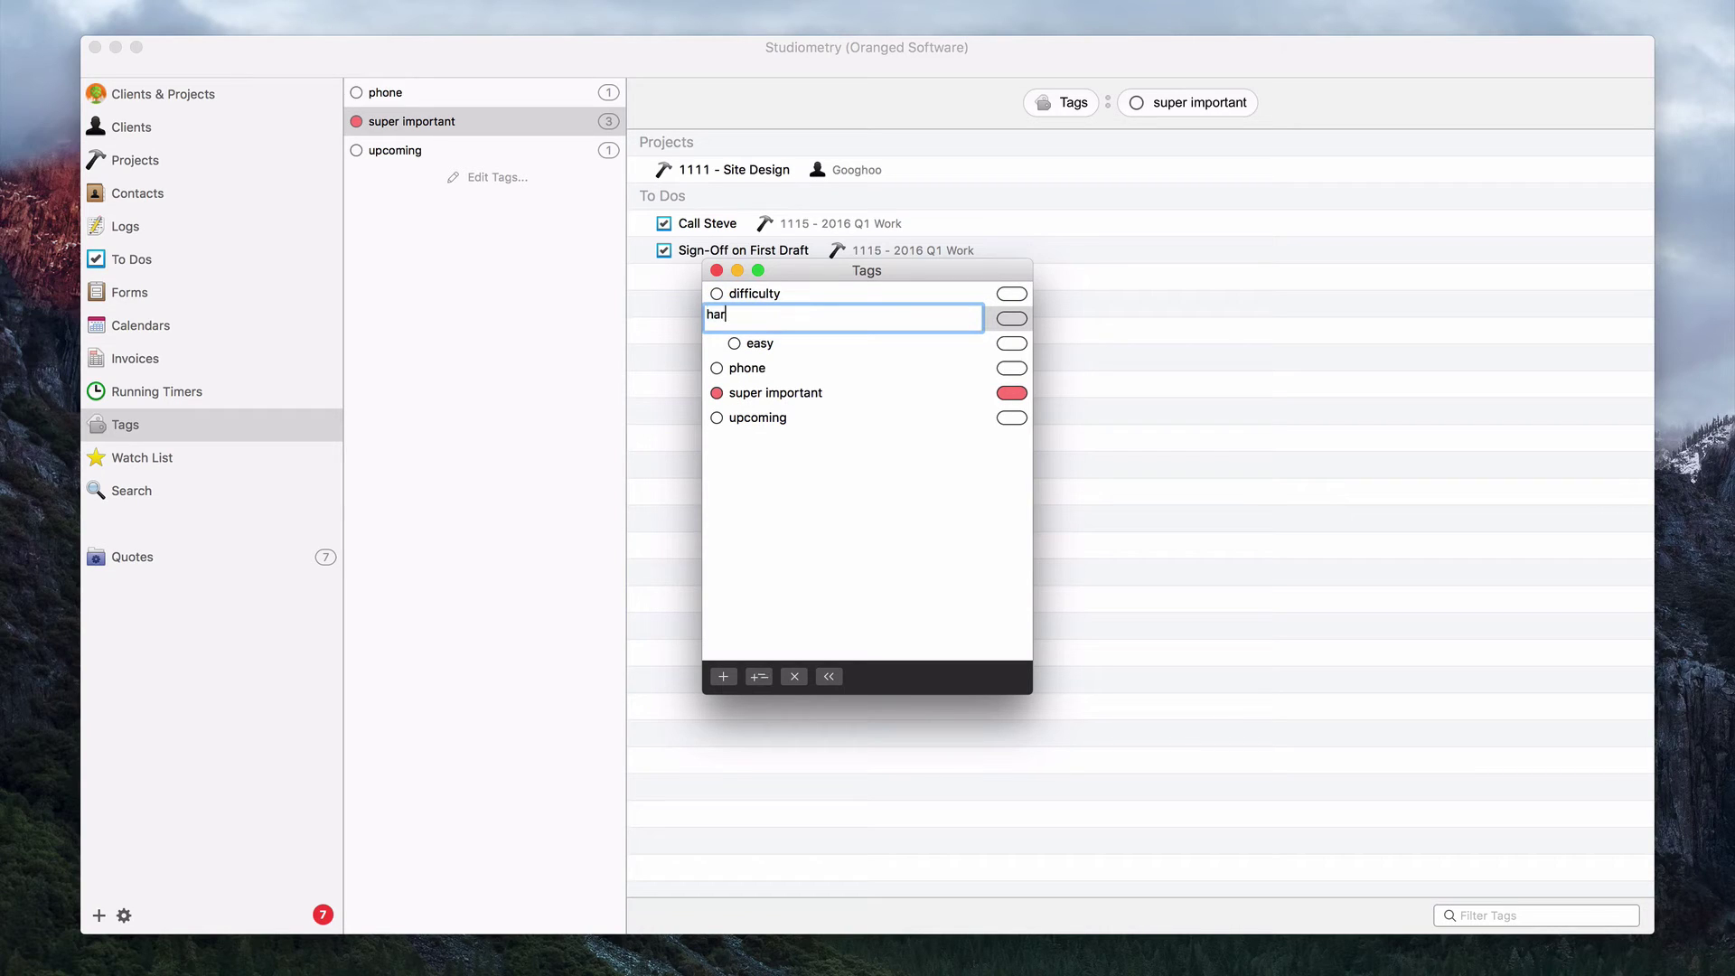
text(d)
key(Return)
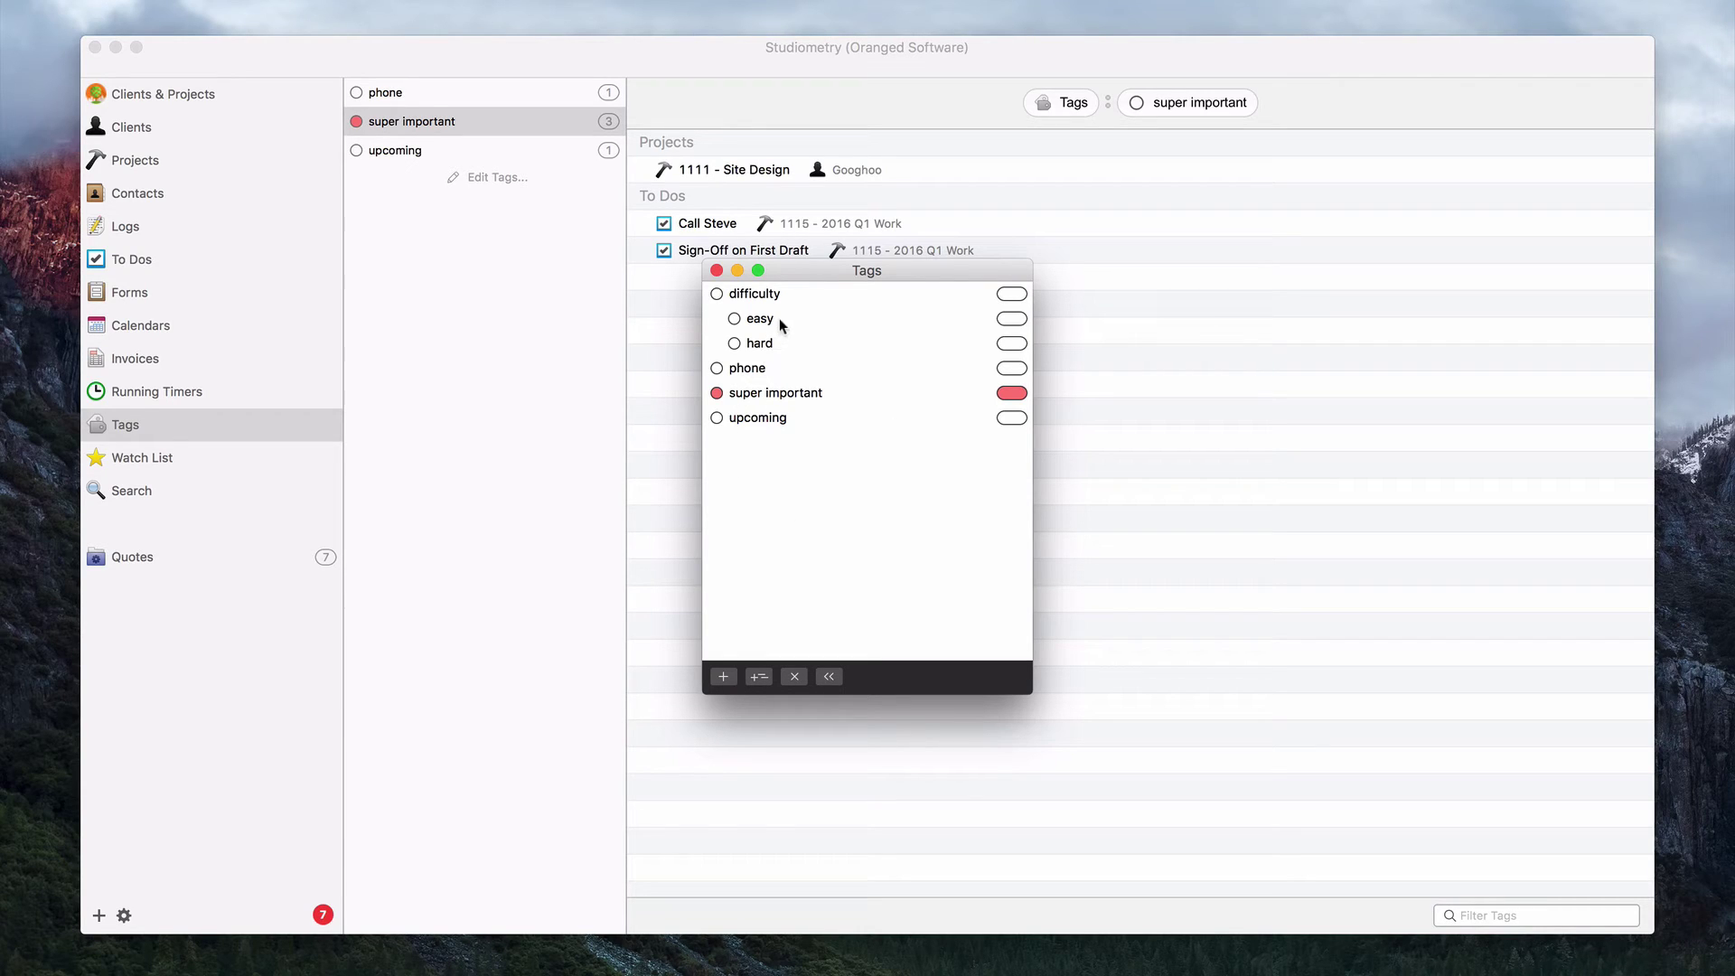
Step: Add a new top-level tag named "importance" to the tag list
click(765, 294)
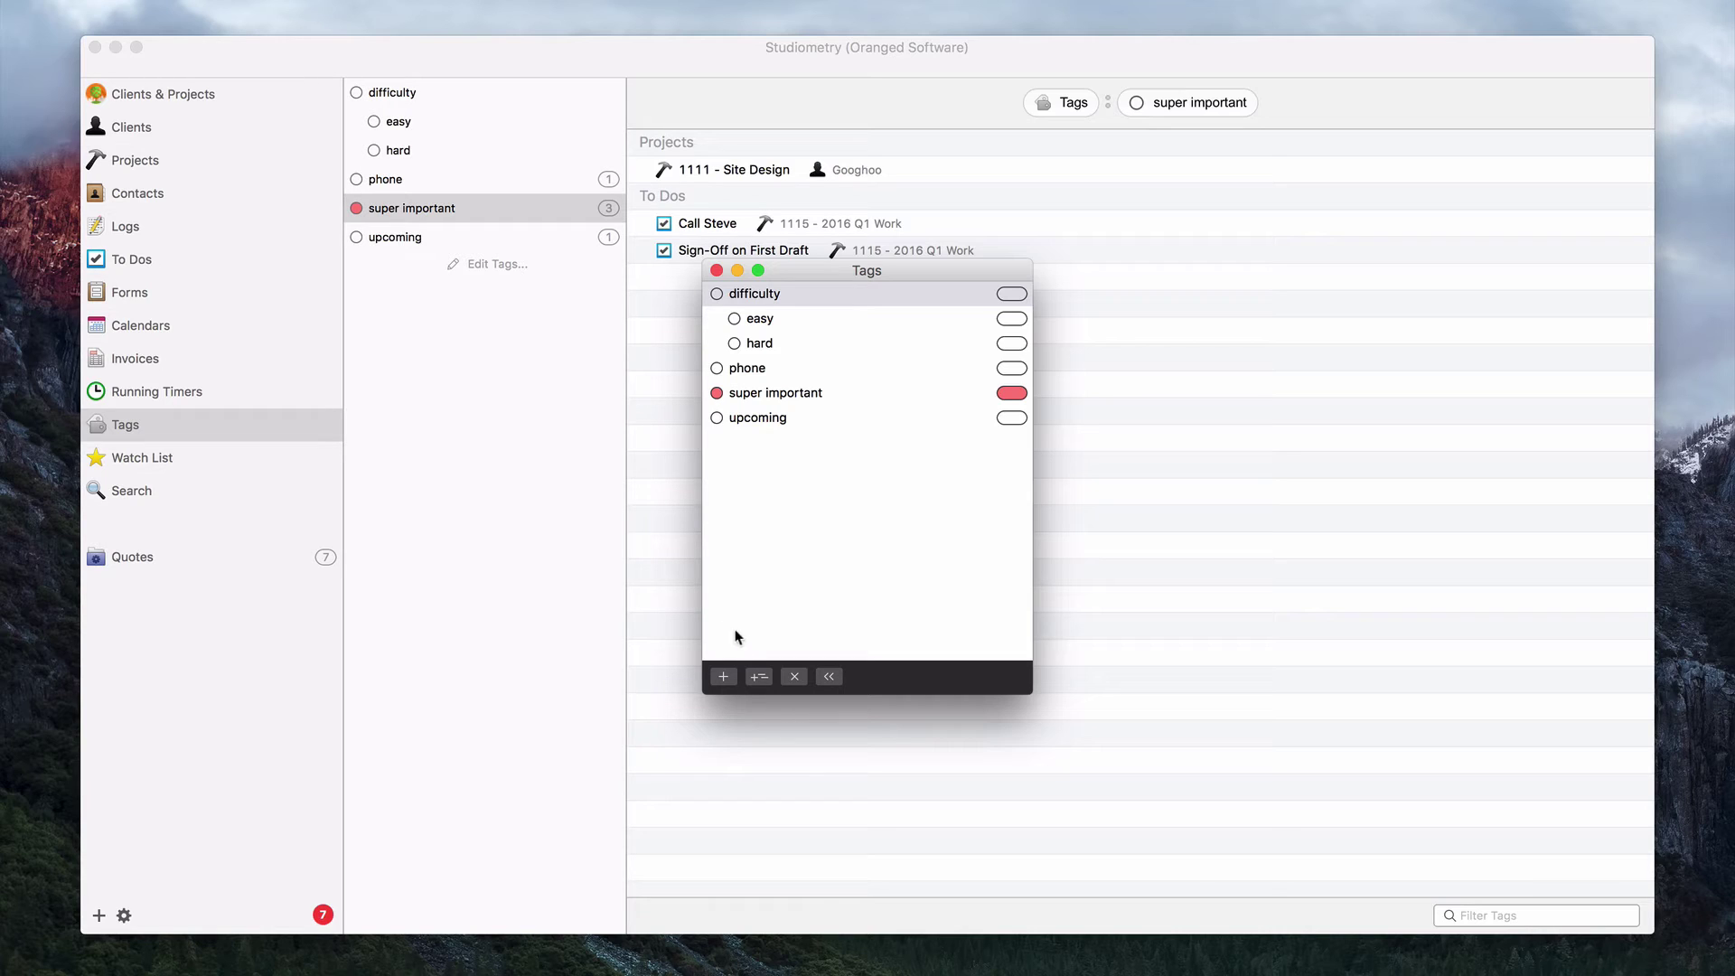
click(722, 679)
text(impo)
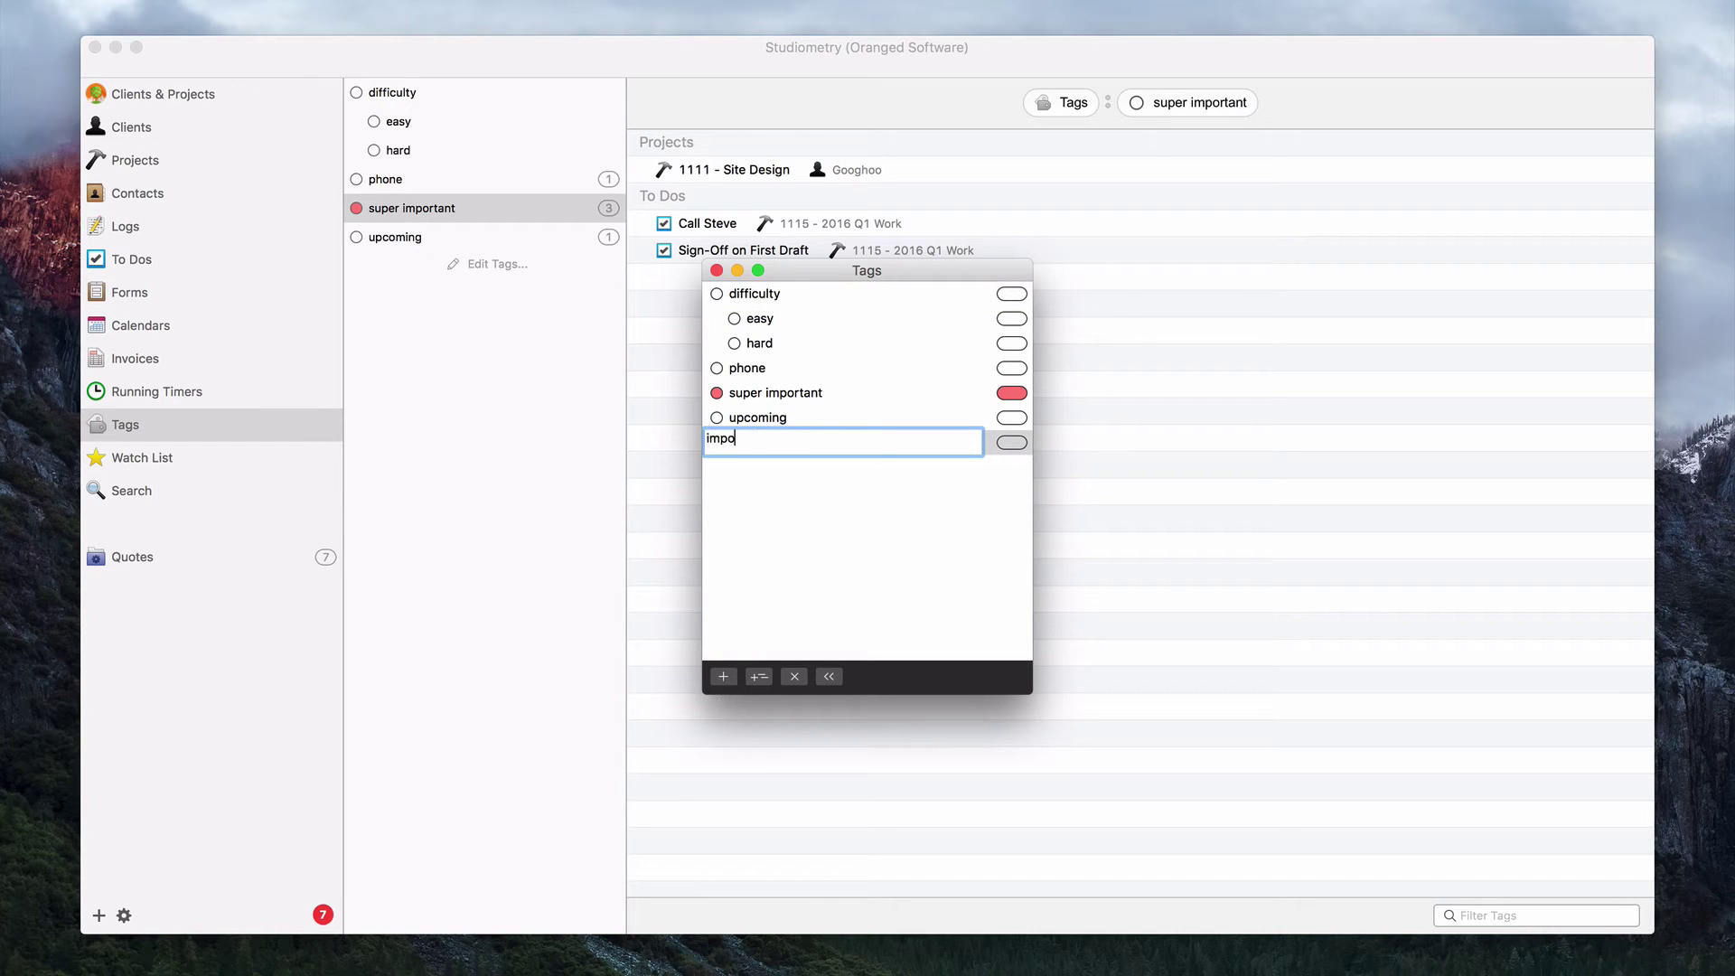
text(rtance)
key(Return)
Step: Create a subtag named "doesn't matter" beneath "importance", and move the "super important" tag under the same parent
click(823, 367)
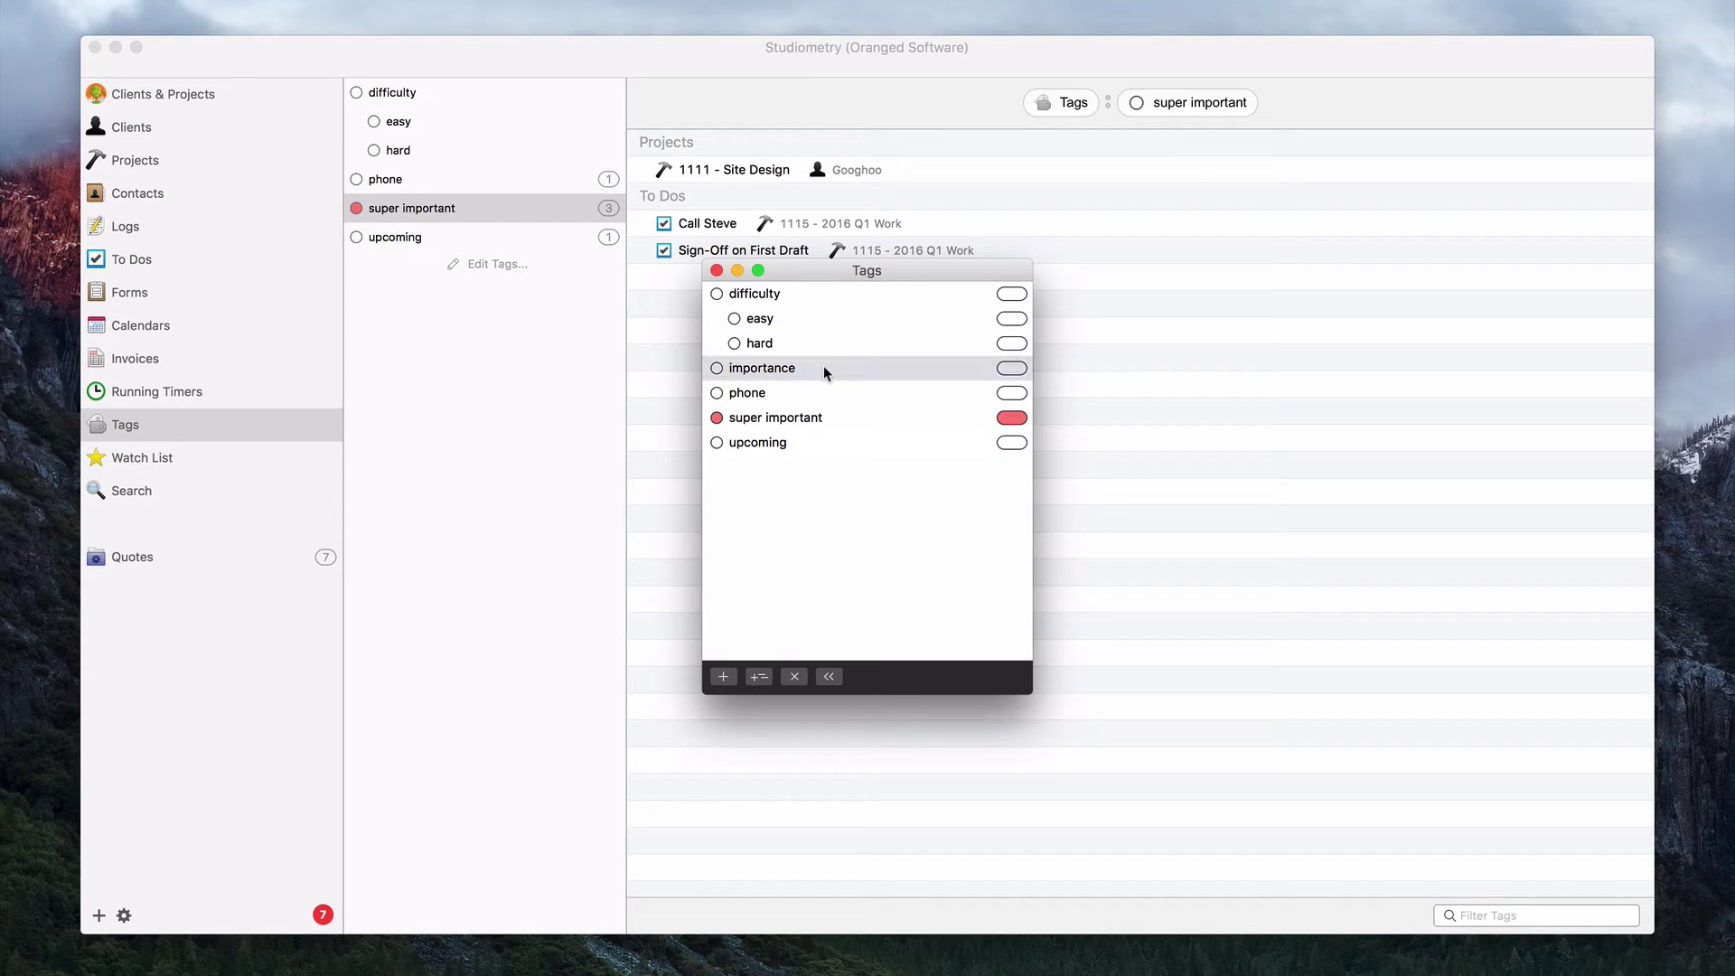
click(759, 678)
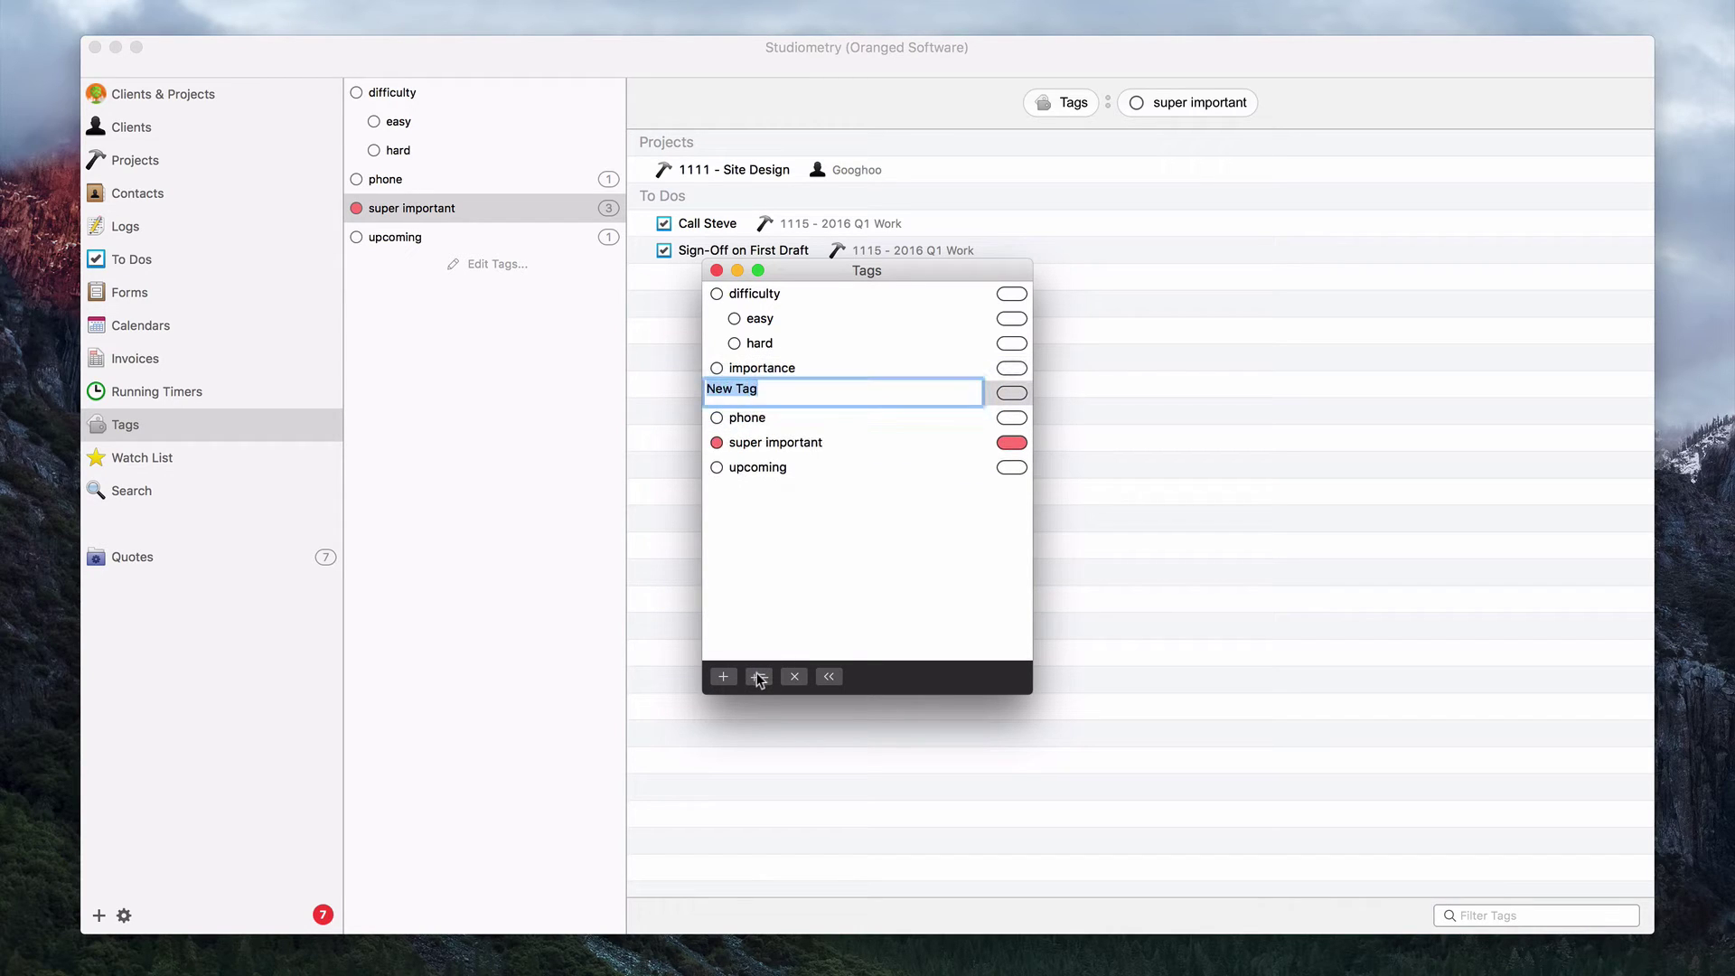
text(doesn't matter)
key(Return)
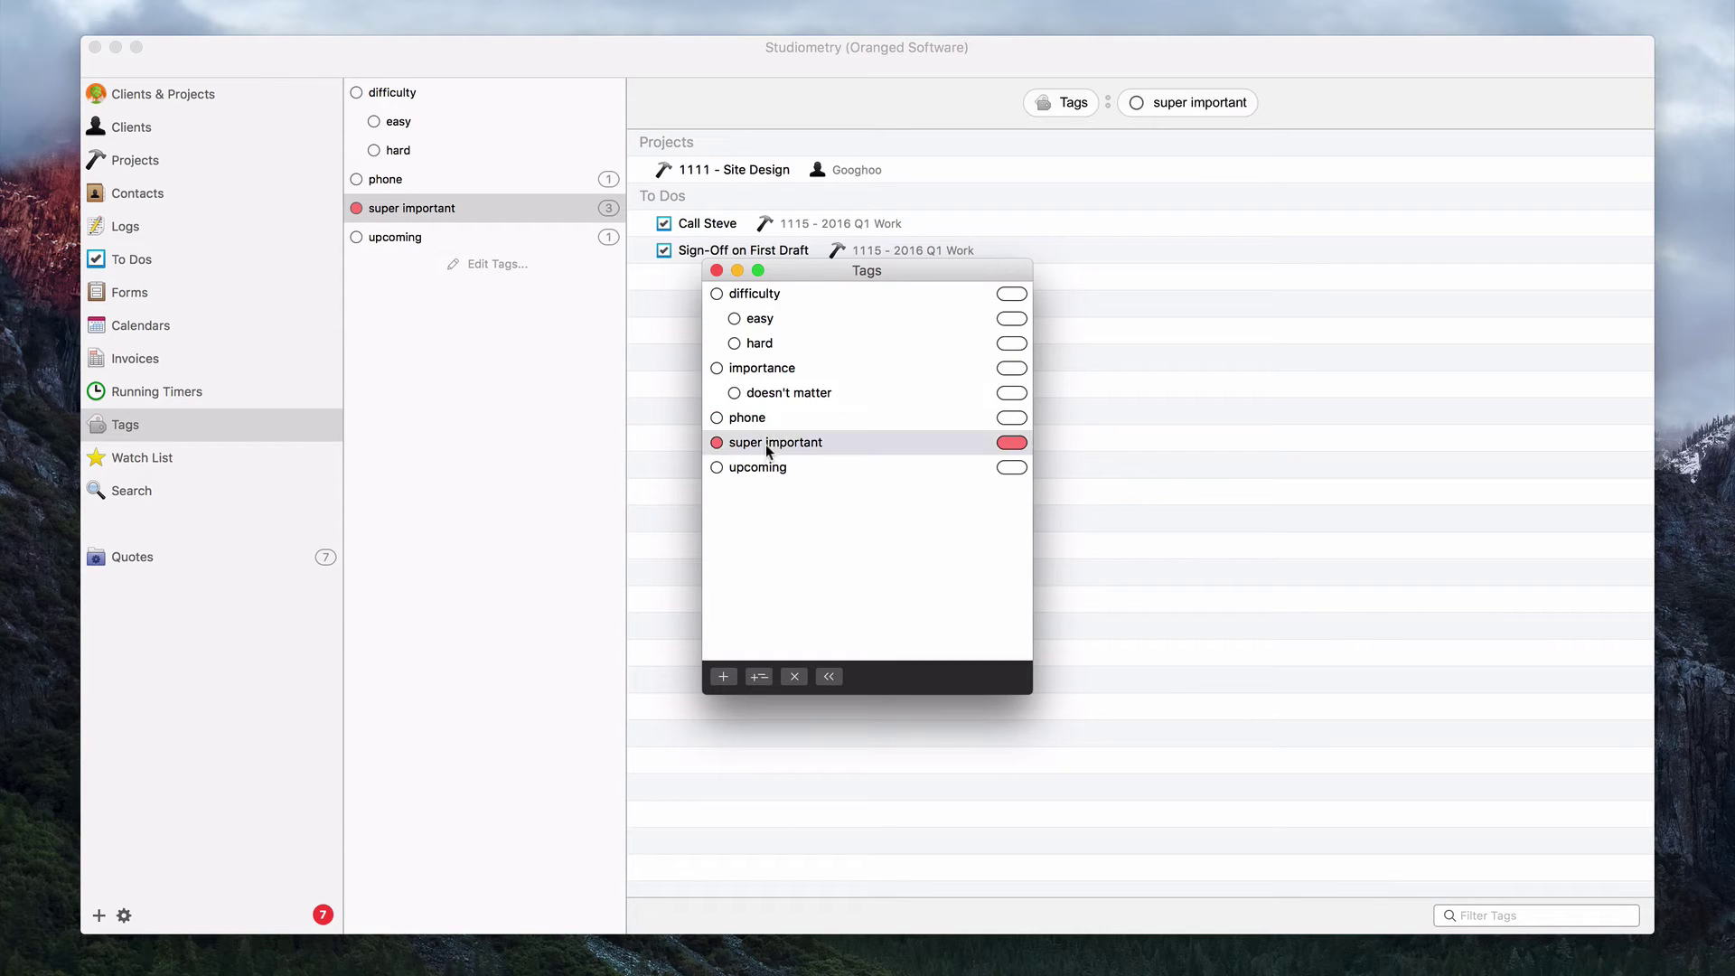
drag(766, 443, 782, 388)
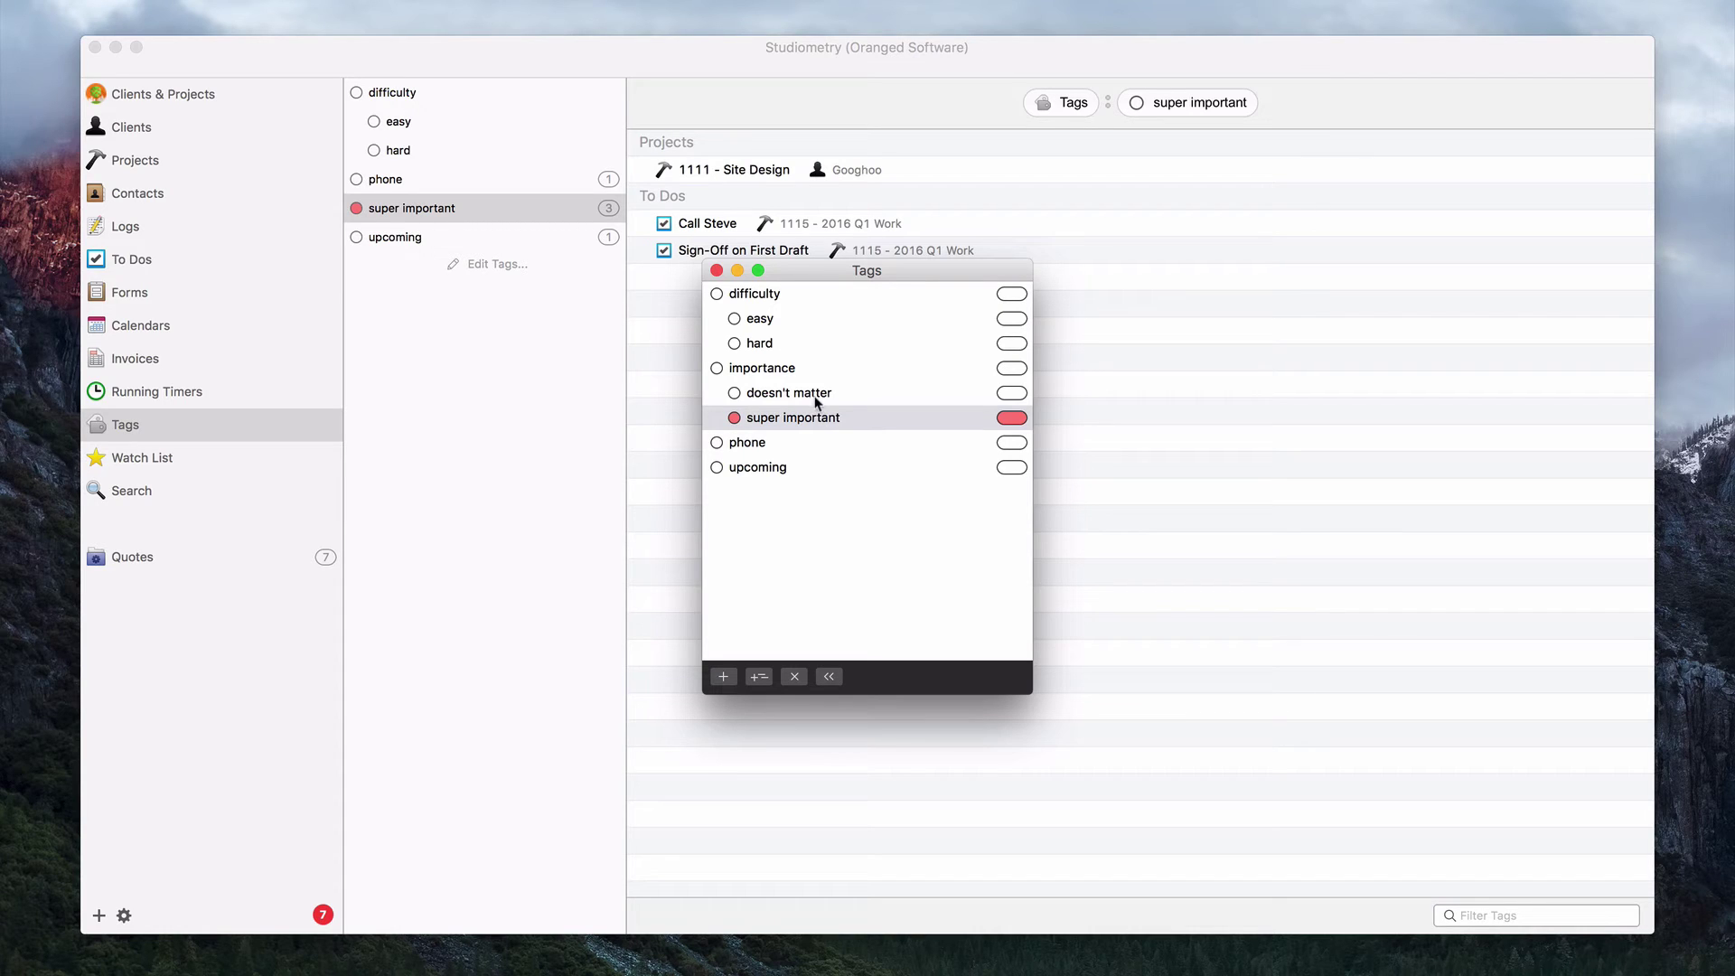
Step: Set the color of the "doesn't matter" tag to the light green Flora pencil, and close the tag editor
click(1009, 395)
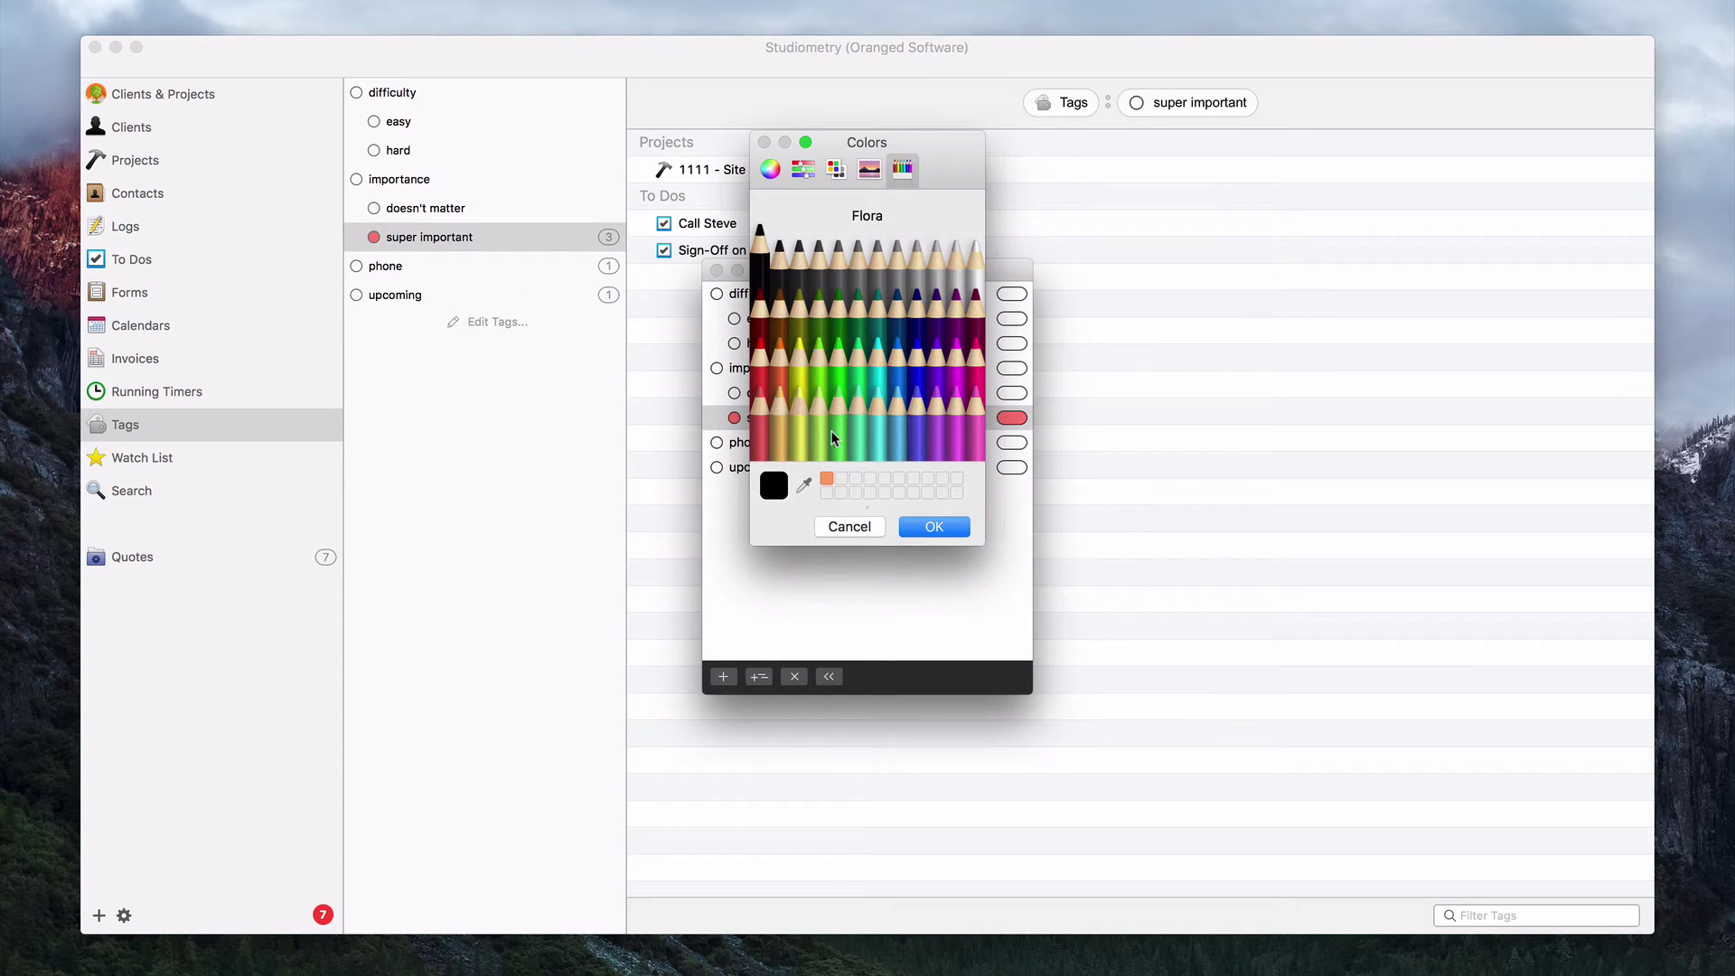
click(832, 435)
click(957, 526)
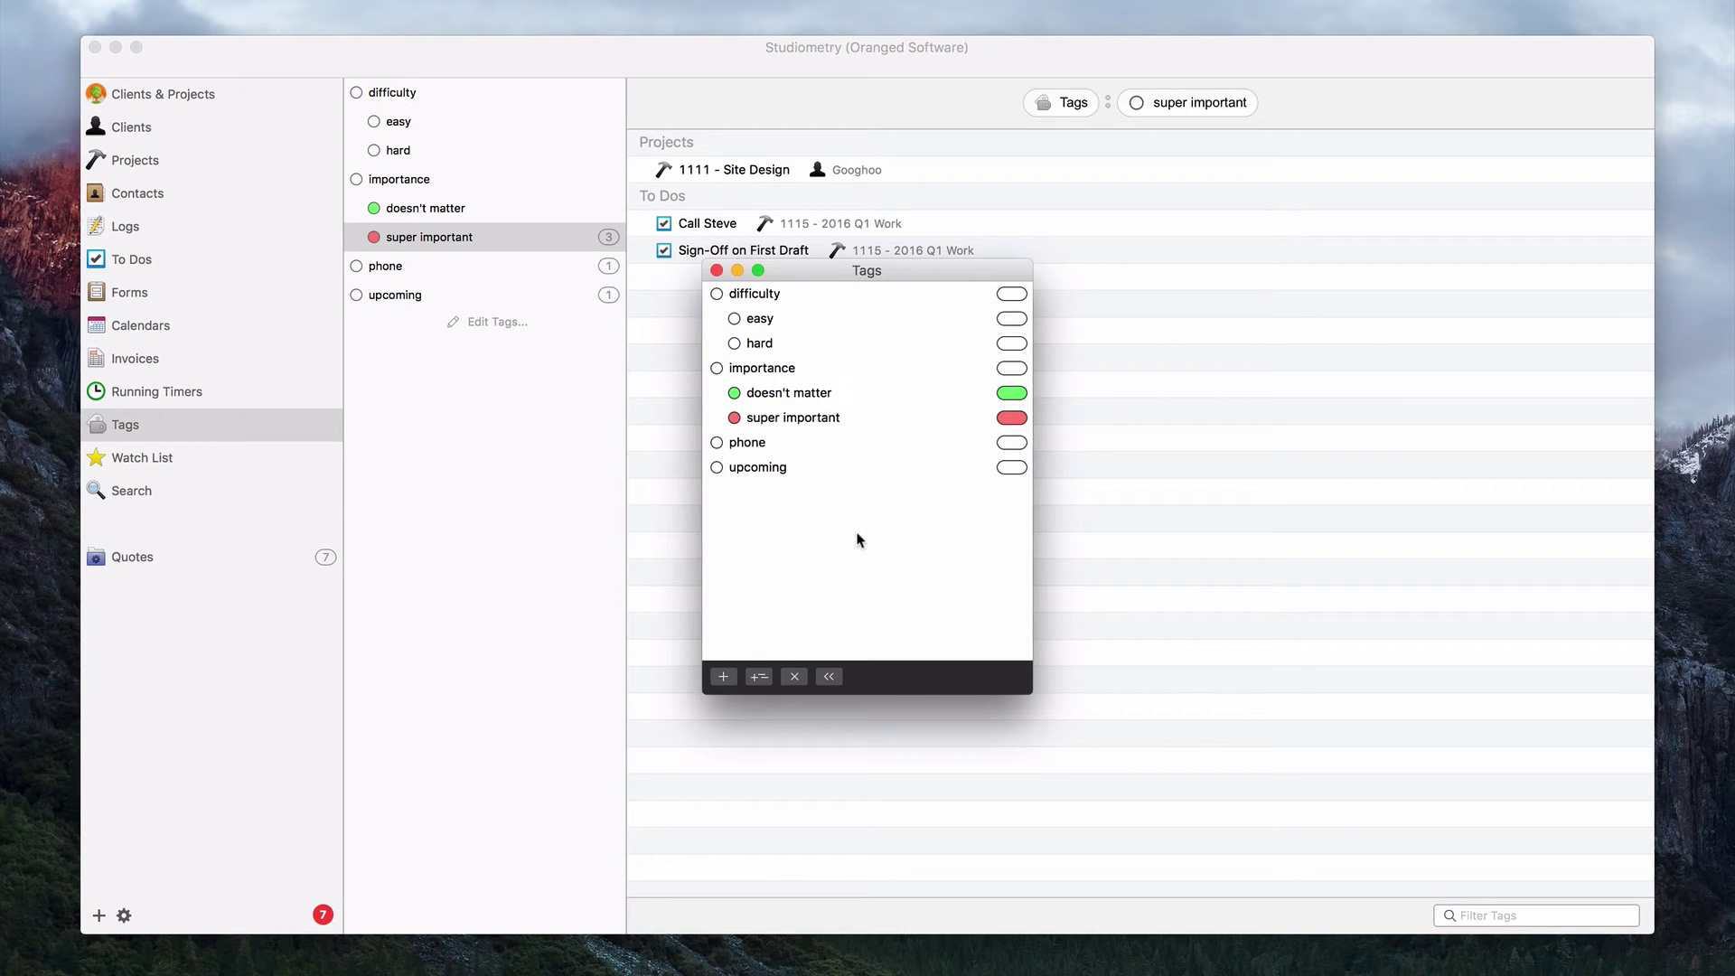
click(717, 271)
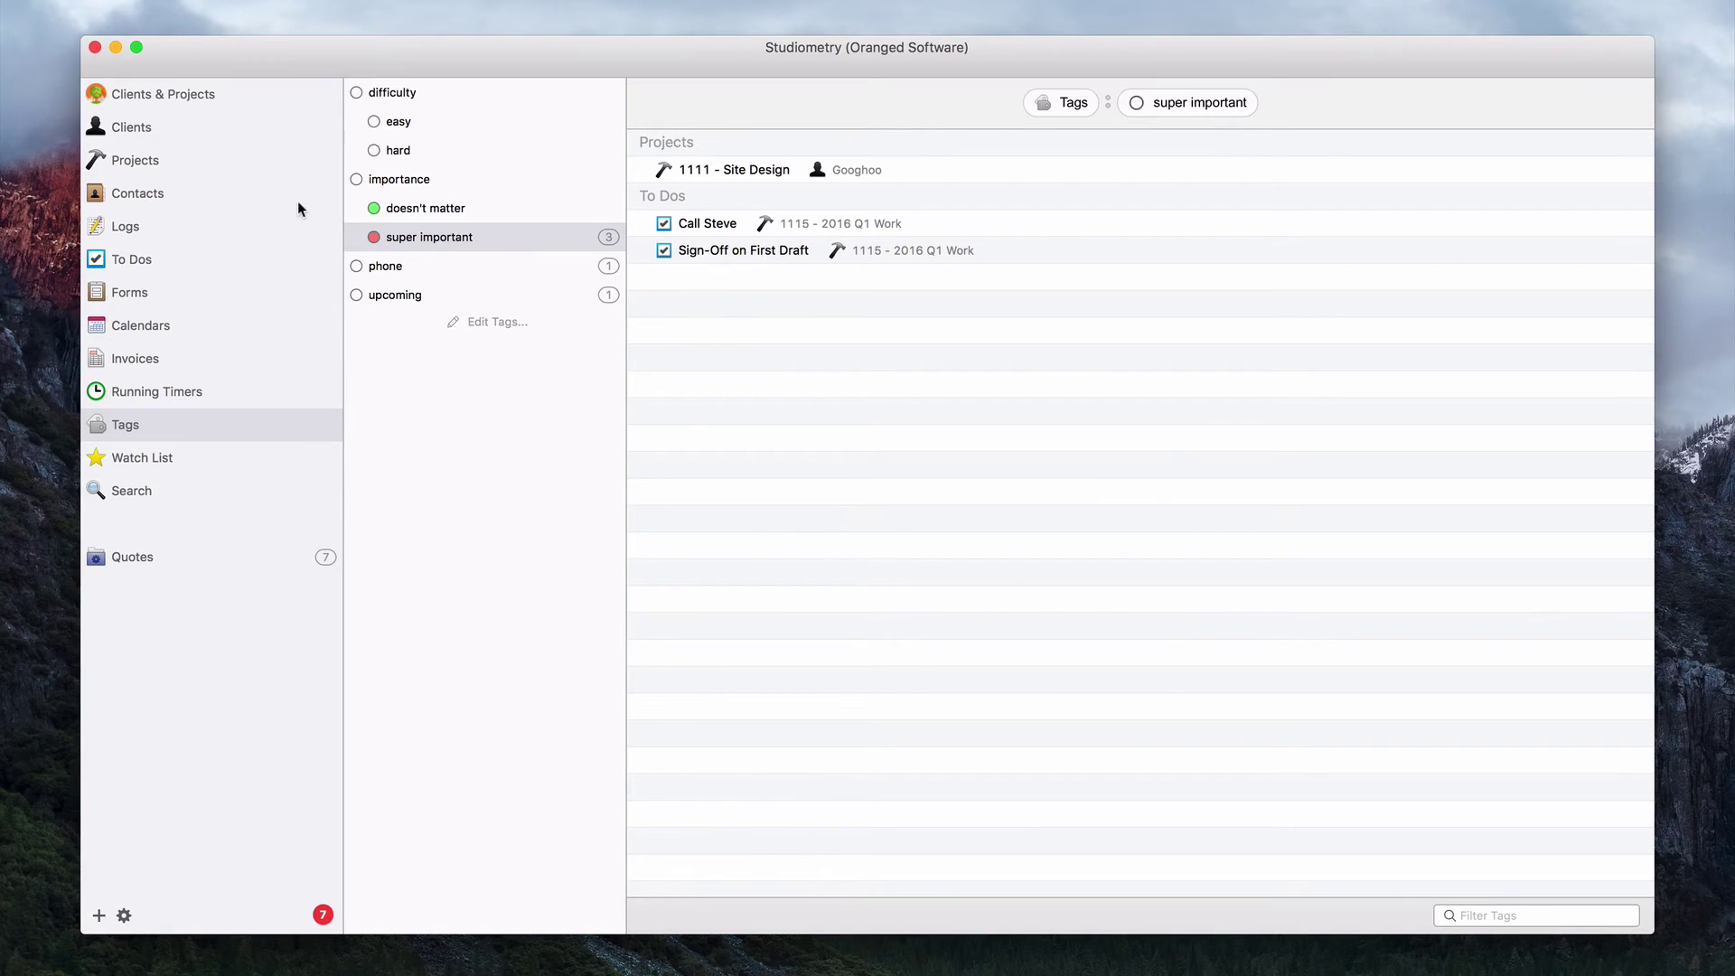
Step: Assign the "easy" tag to the 1111 - Site Design project from its list of available tags
click(189, 94)
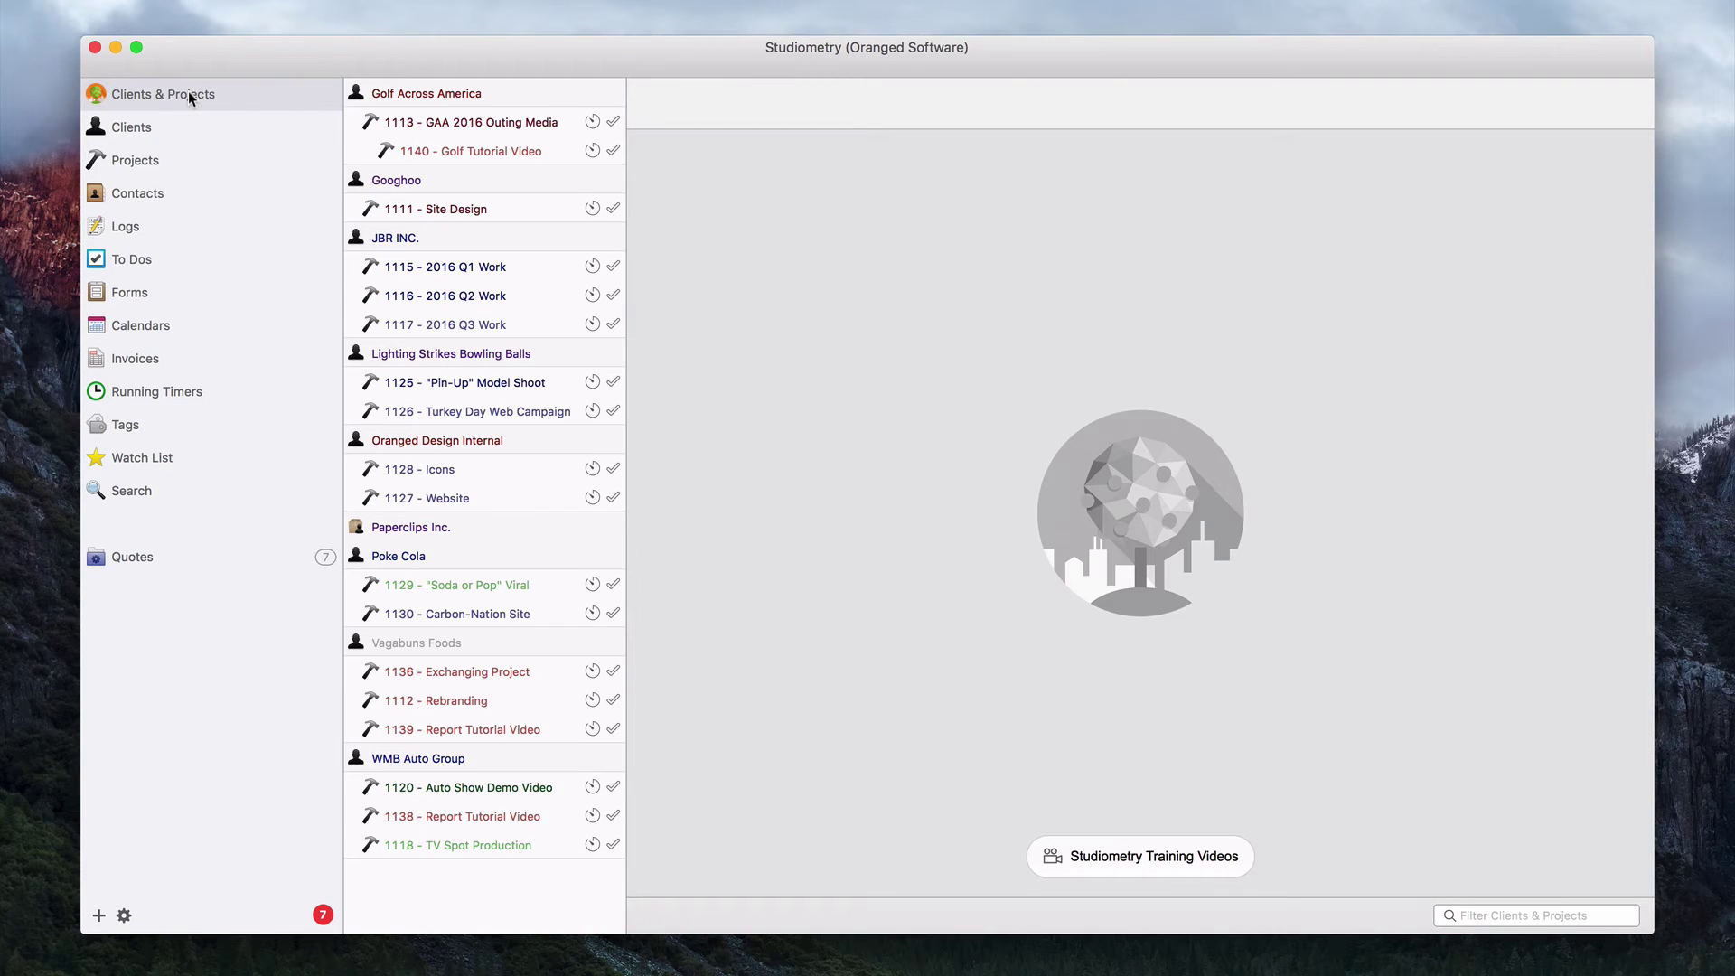
click(466, 206)
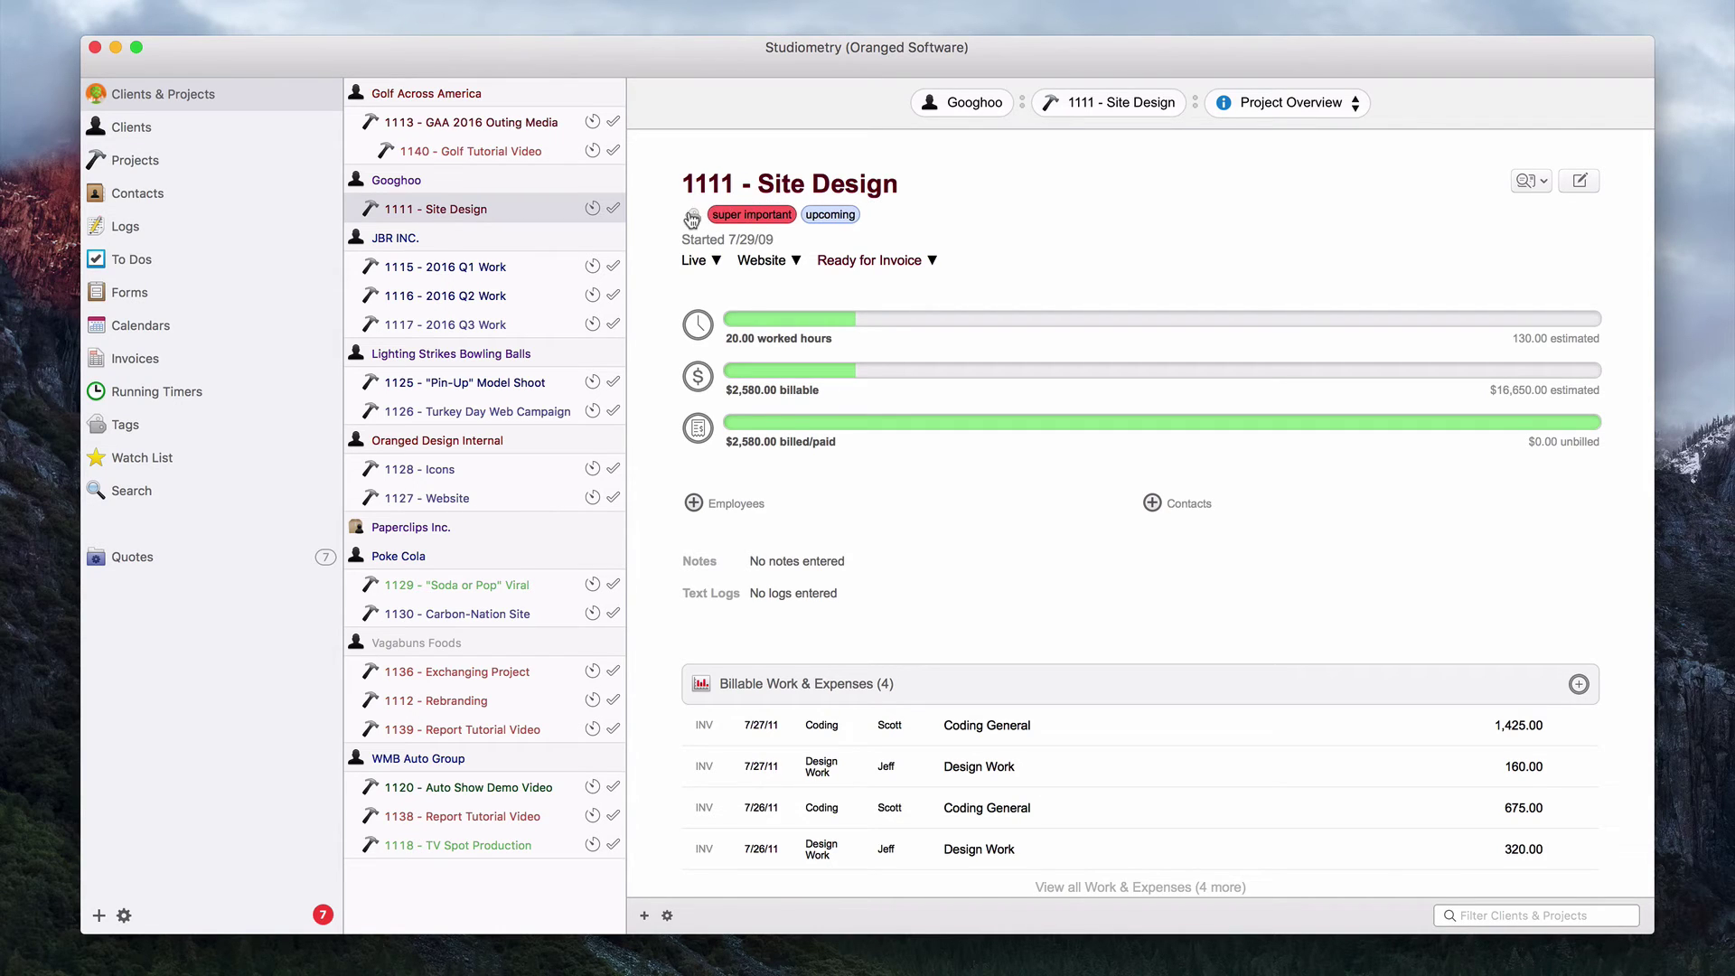
click(693, 217)
click(743, 225)
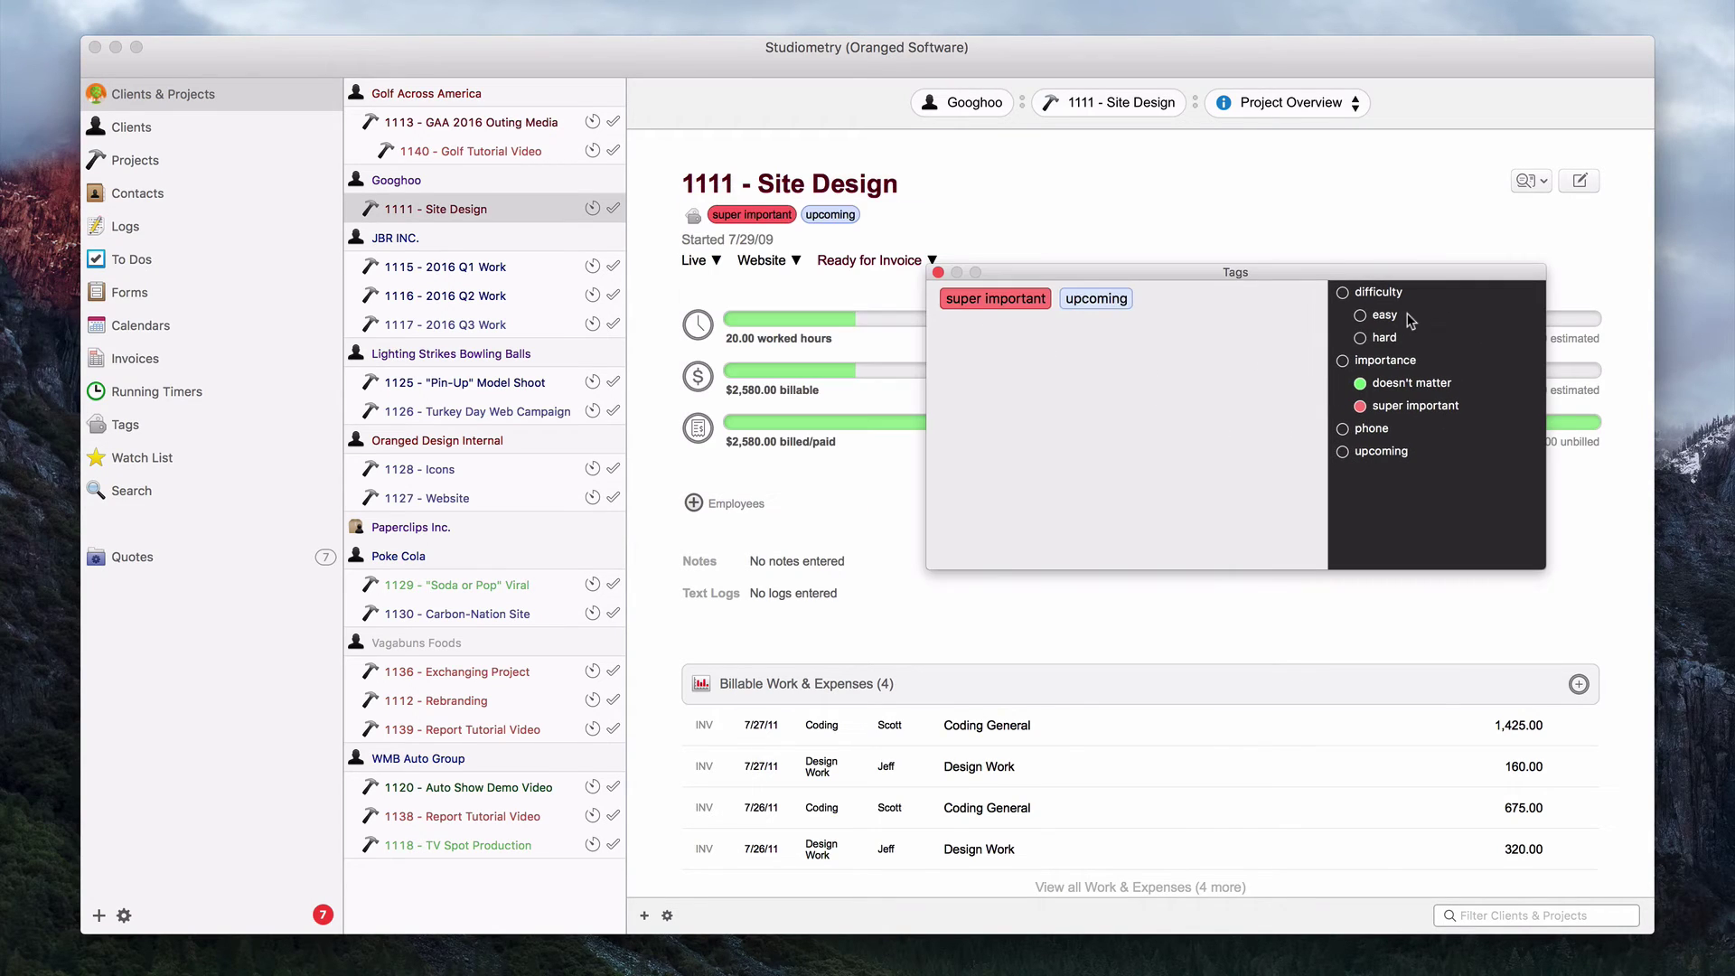
double_click(1410, 316)
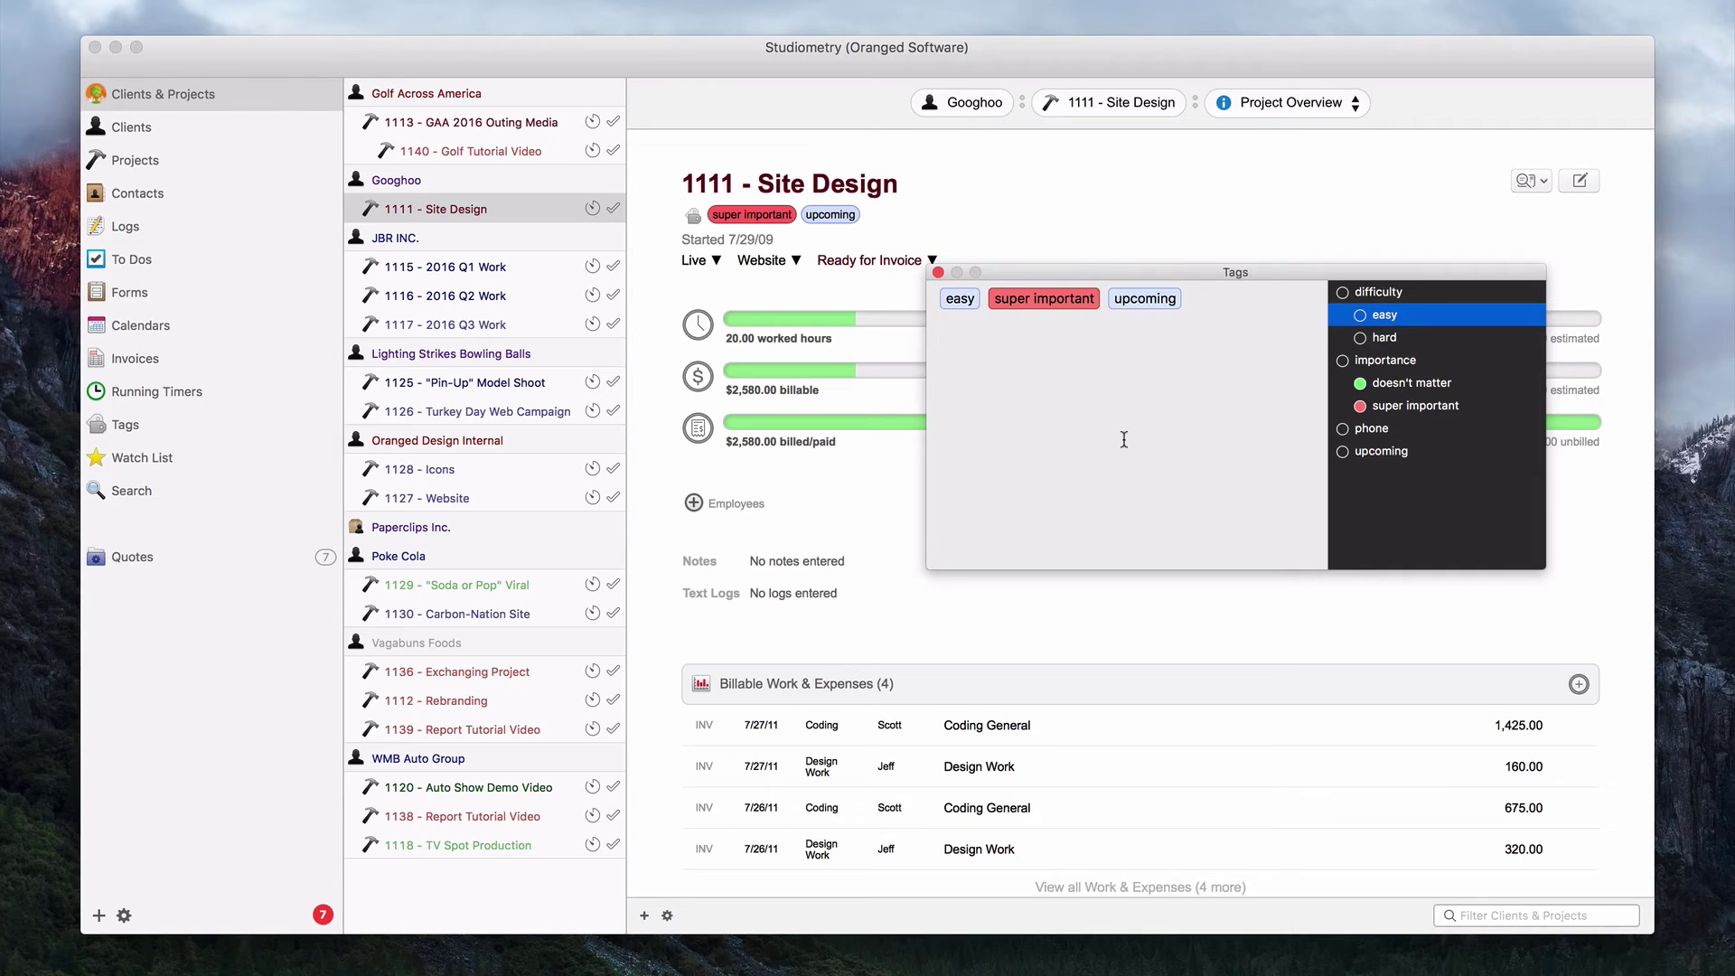
click(938, 273)
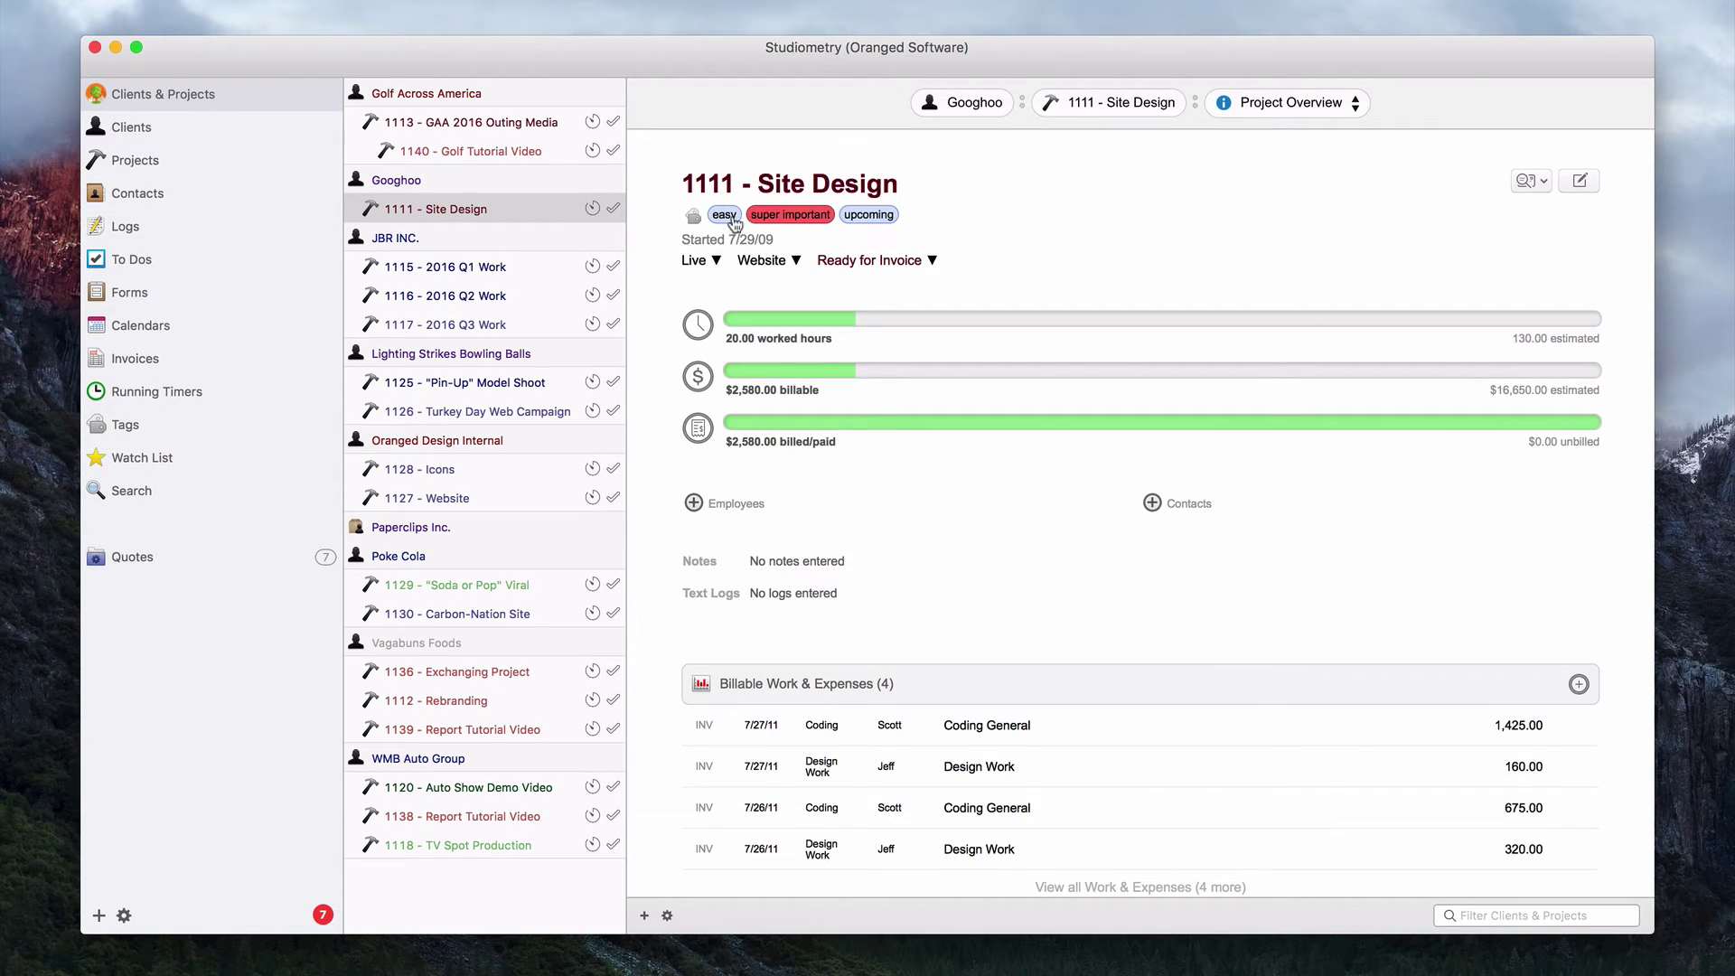
Step: Show all items tagged "super important", and filter the full to-do list by that tag before clearing the filter
click(784, 219)
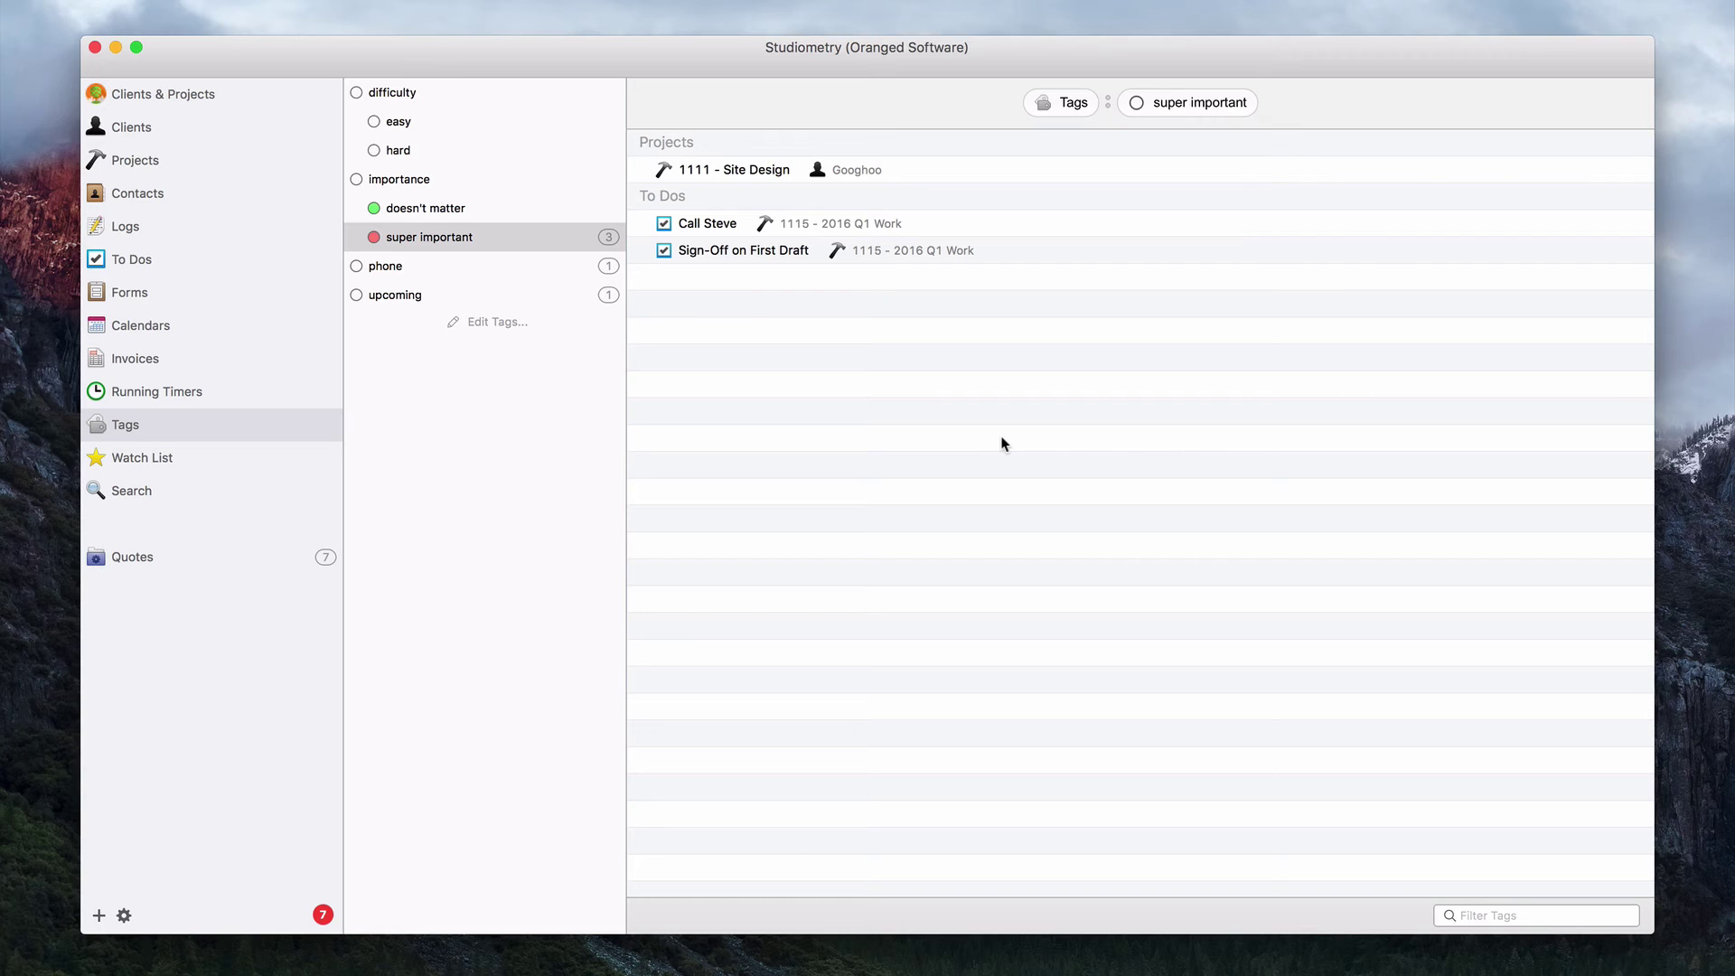
click(243, 263)
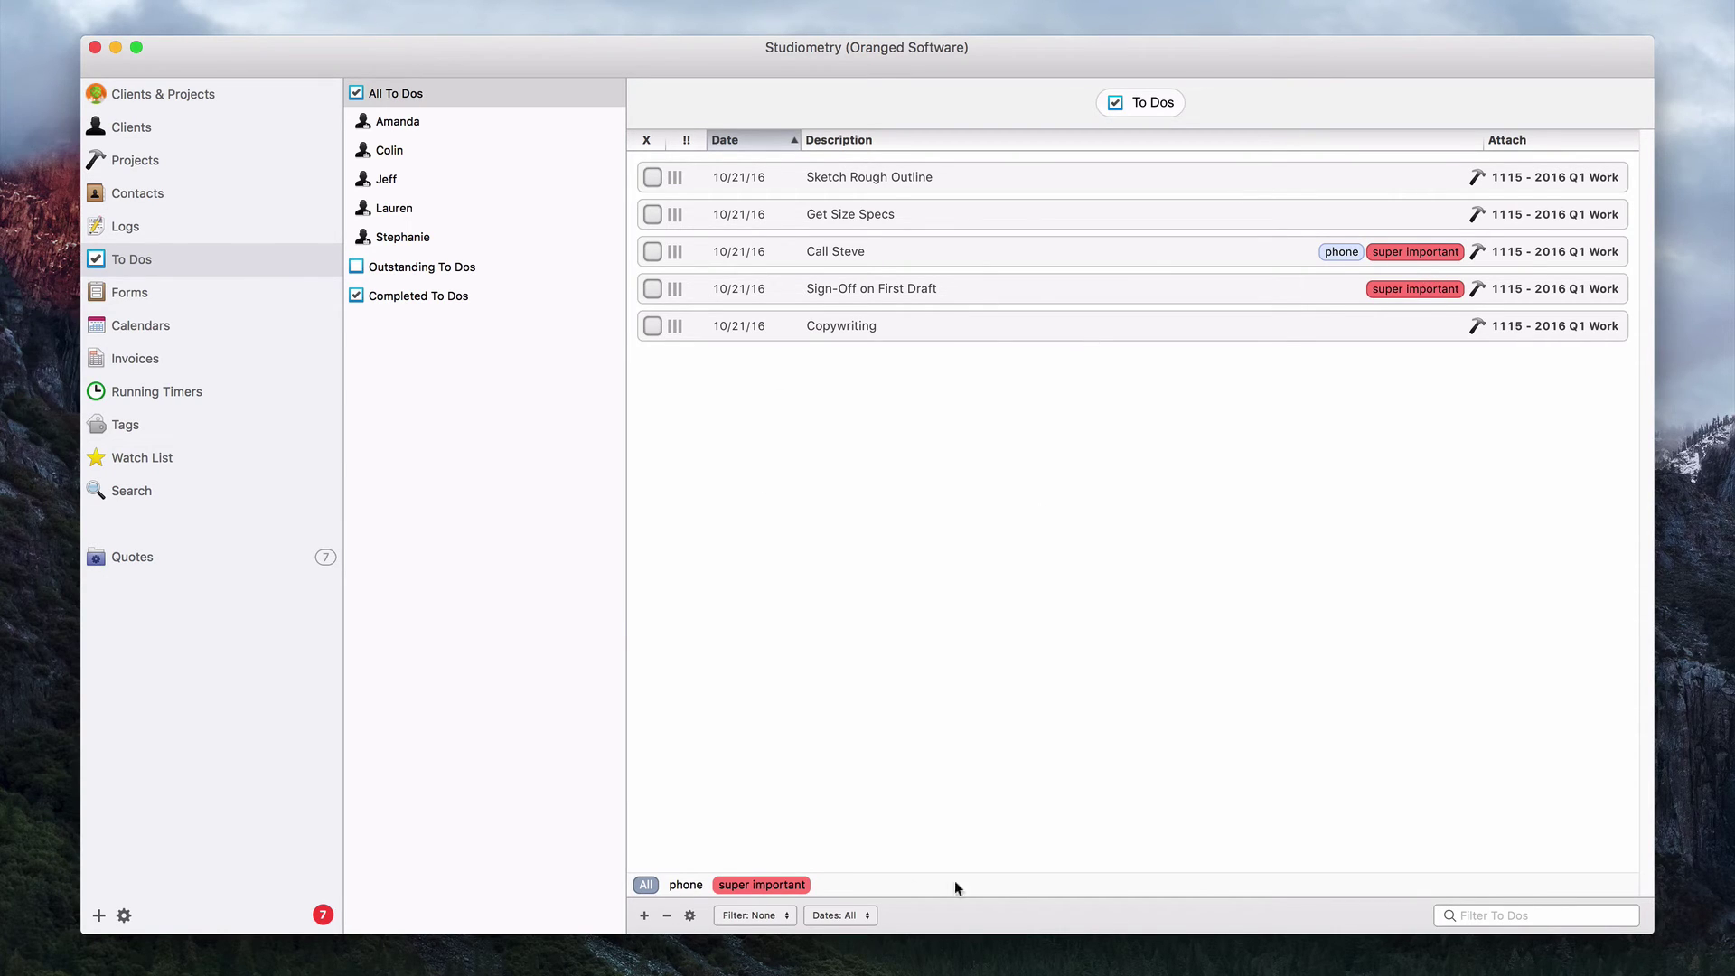
click(751, 885)
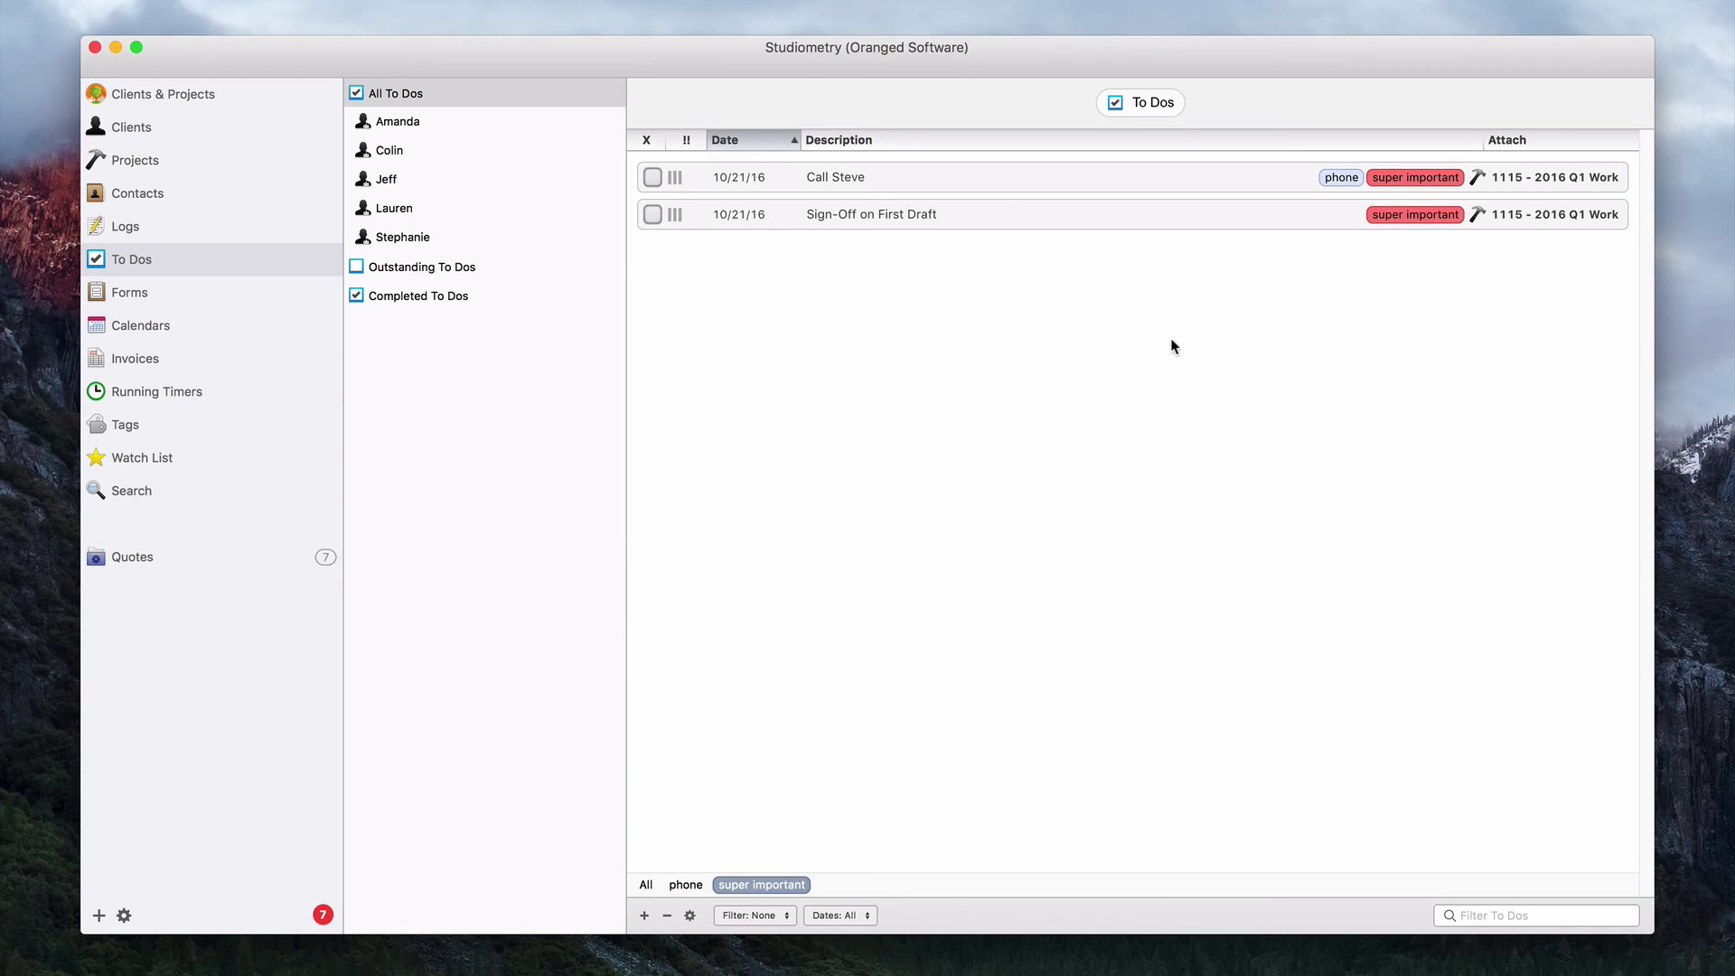
click(762, 885)
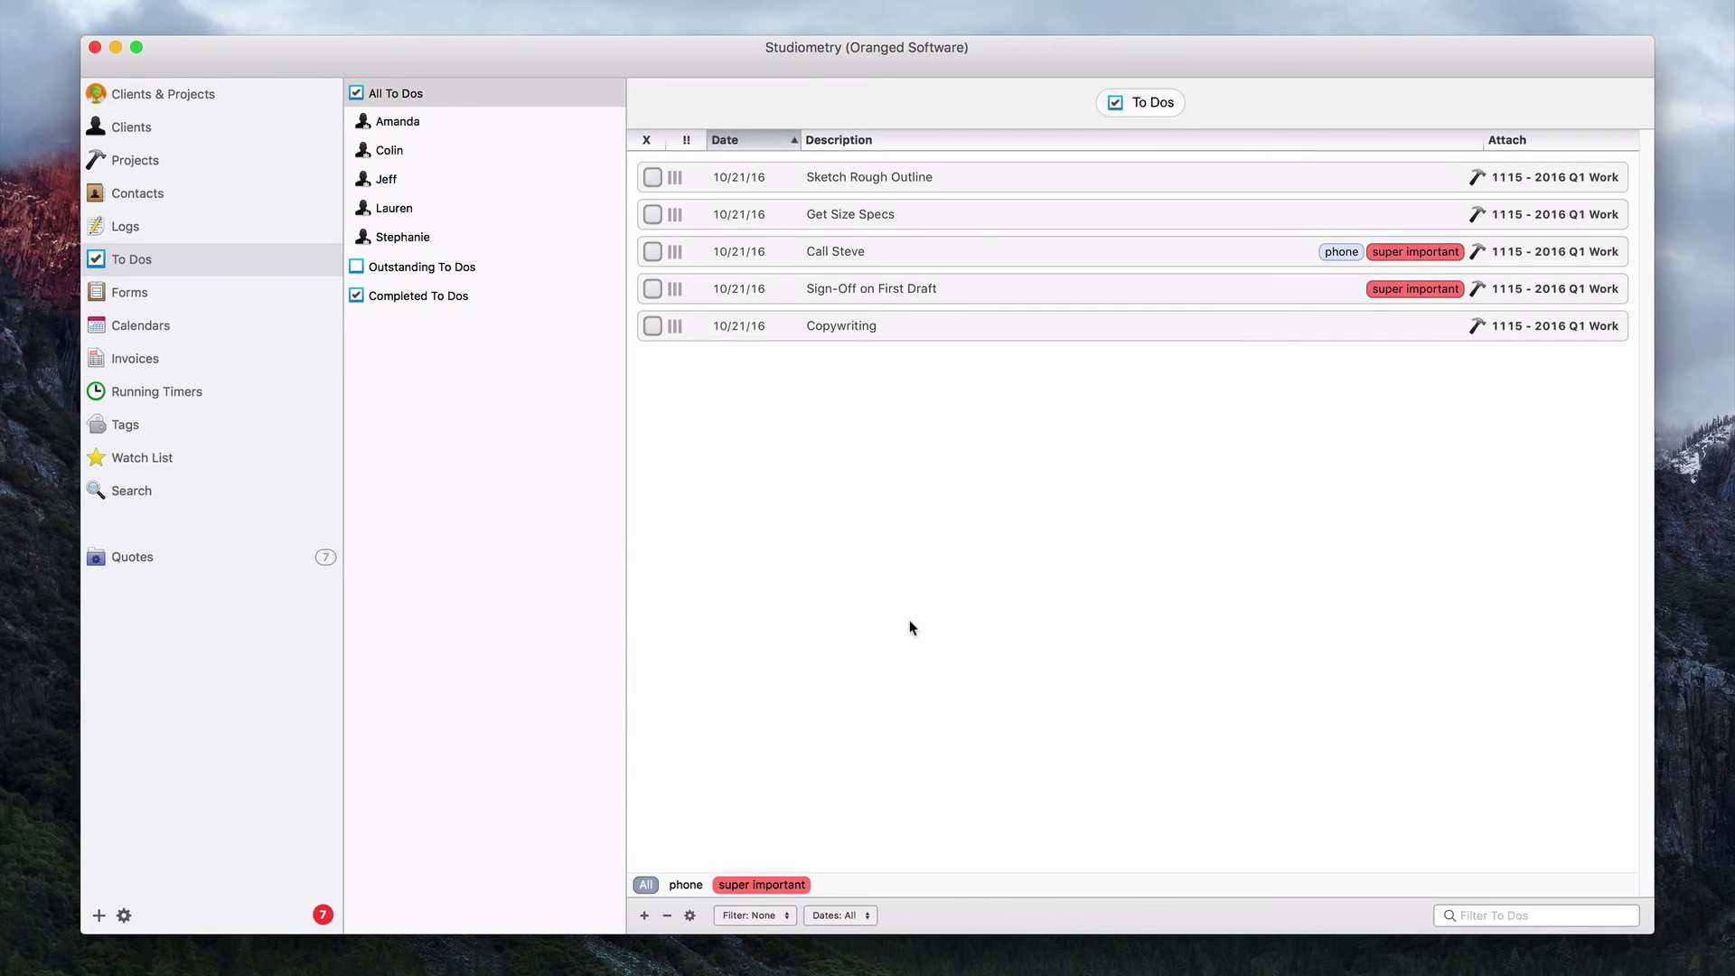
Step: Add the "easy" tag to the Sketch Rough Outline to-do, and filter the to-do list by that tag before showing all to-dos again
double_click(1327, 184)
click(1049, 202)
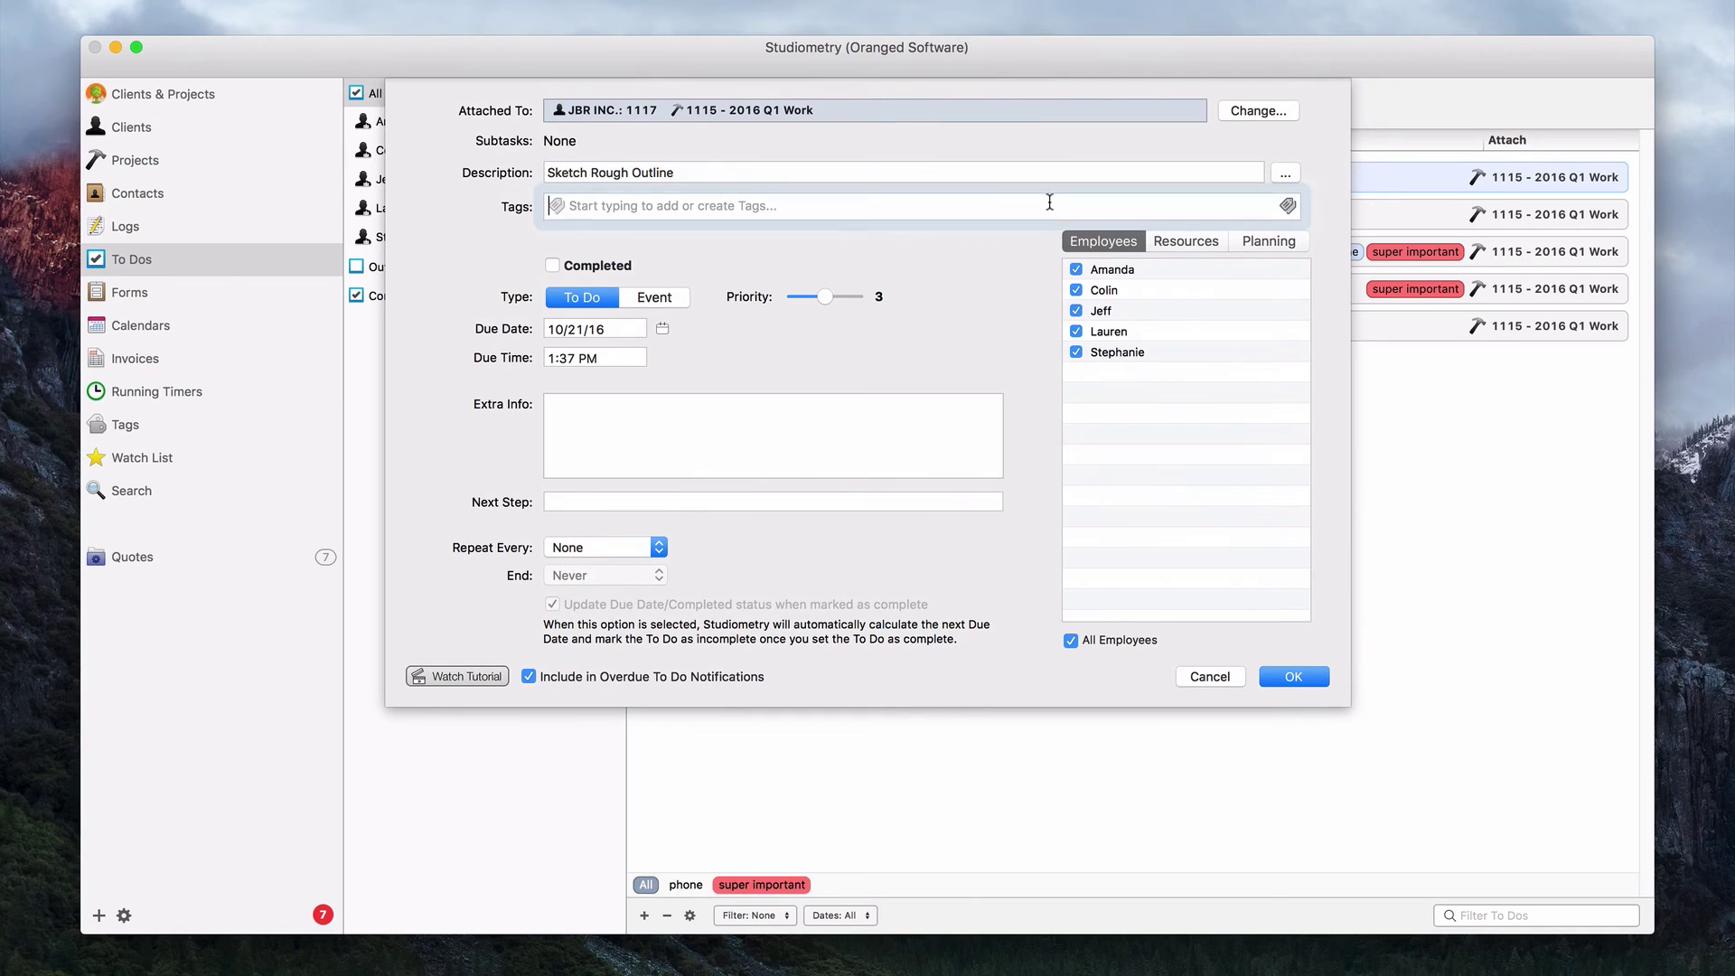
text(easy)
key(Return)
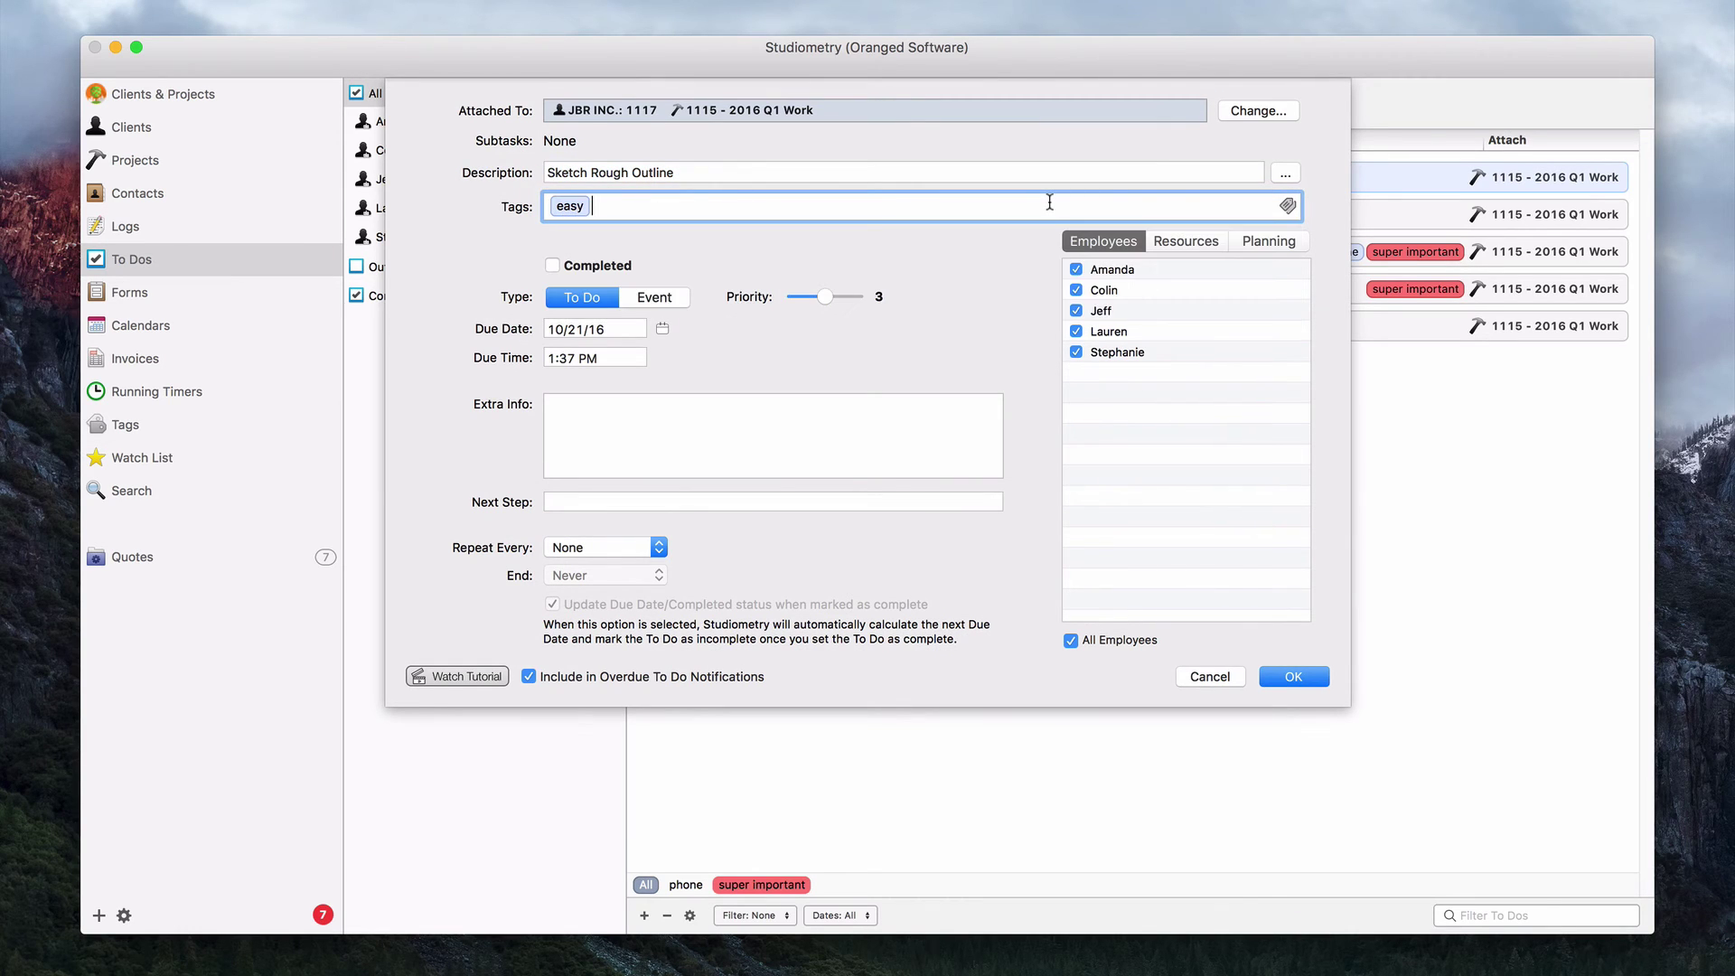
key(Return)
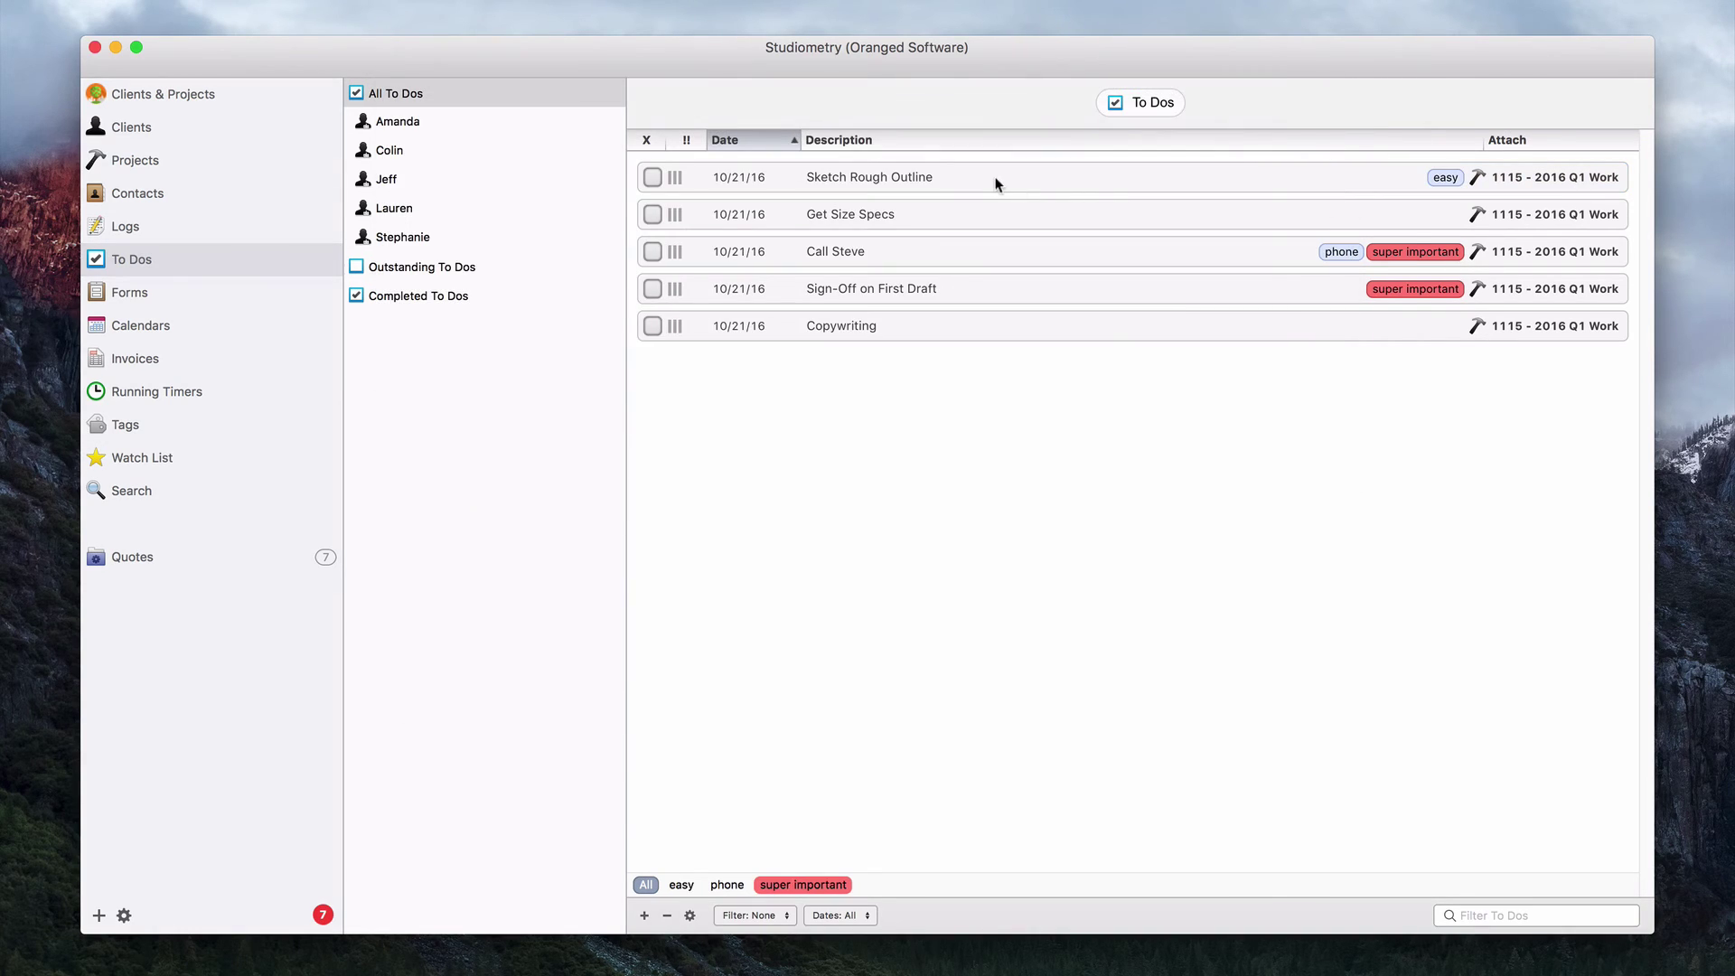
click(682, 886)
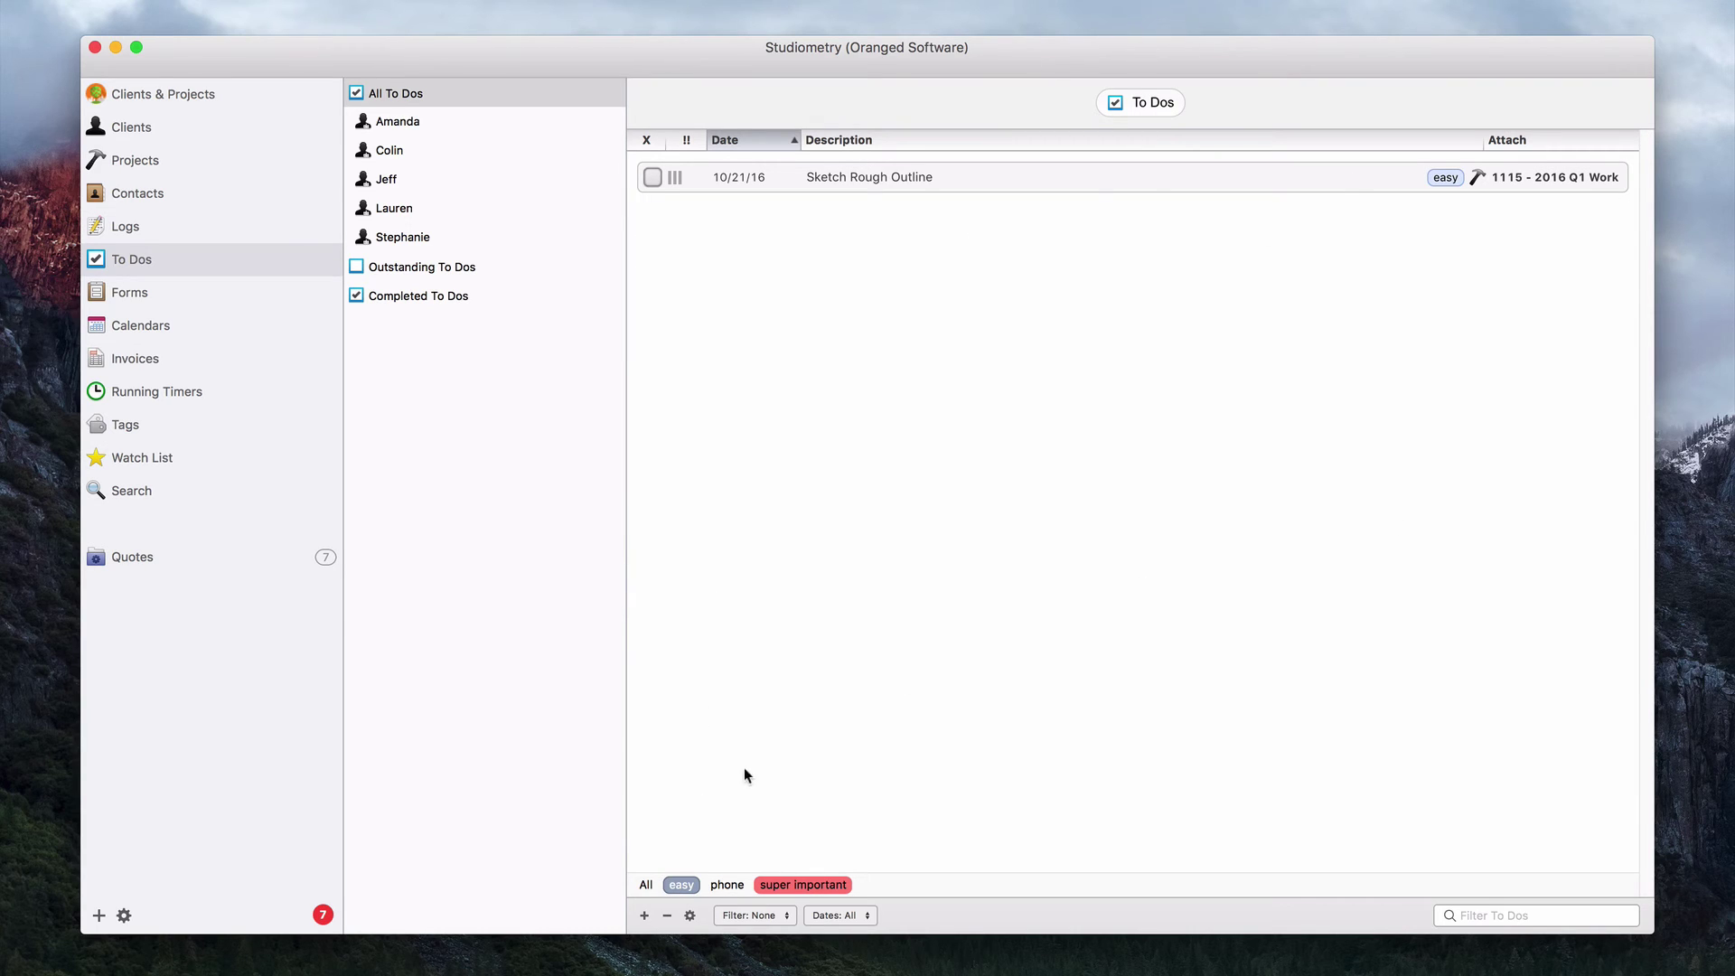
click(647, 883)
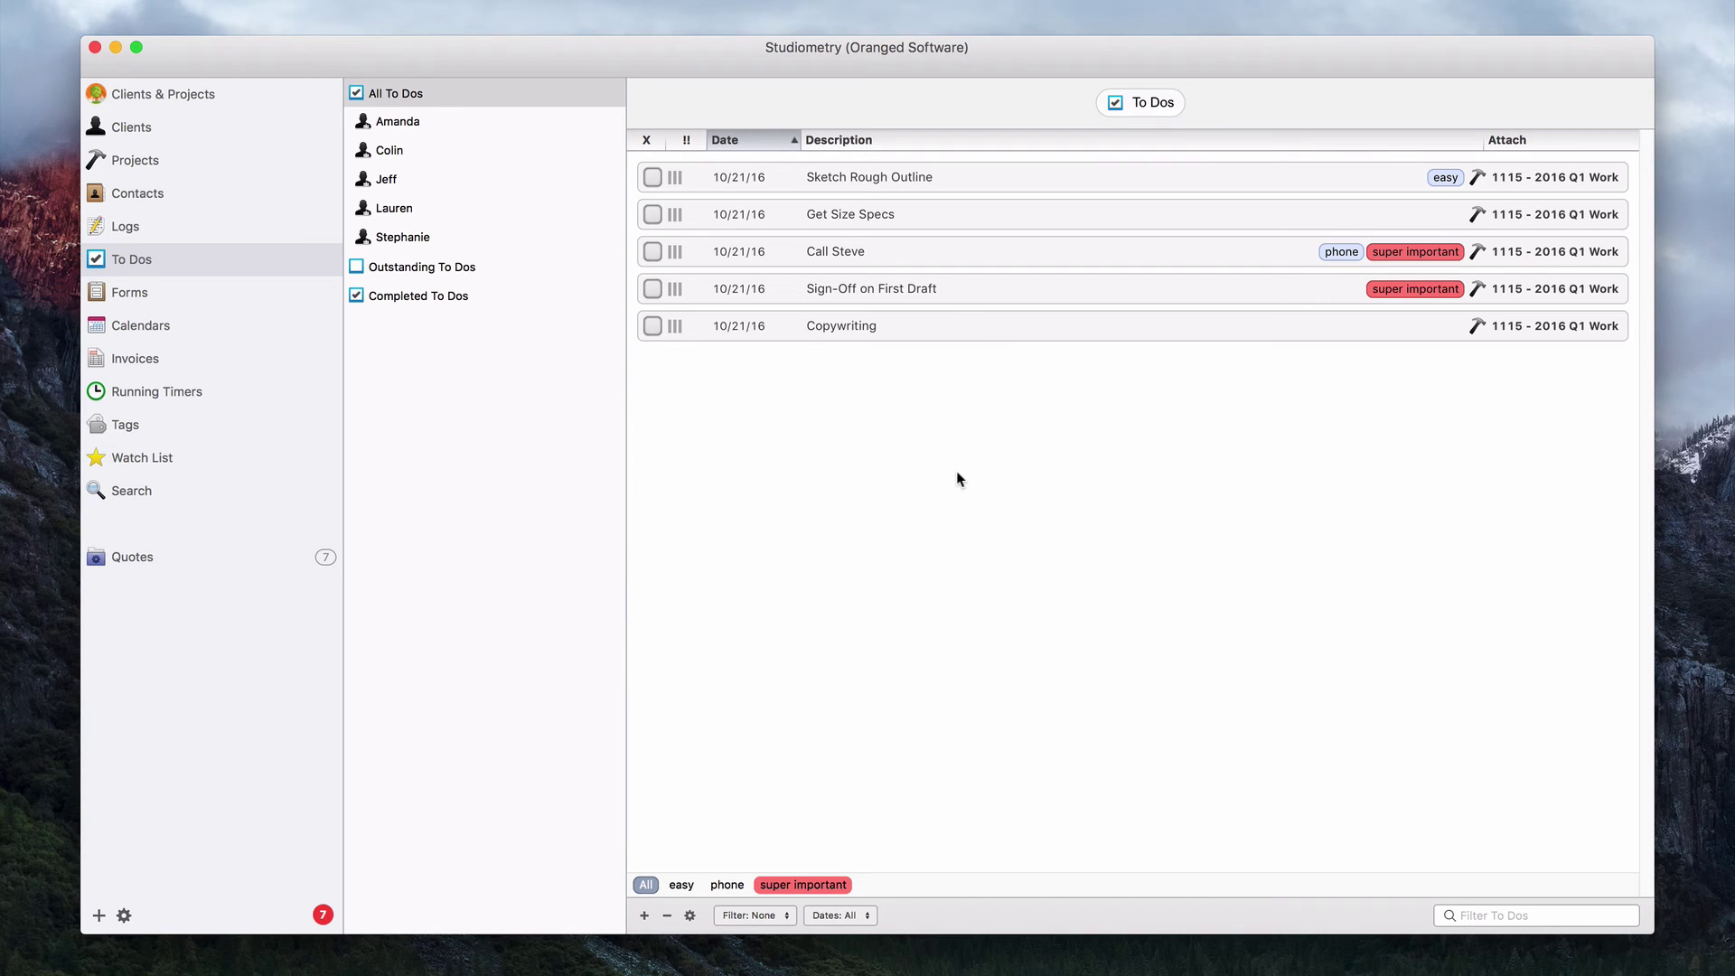
Step: Start a new custom summary and add a Project grouping tier above the debt items
click(768, 2)
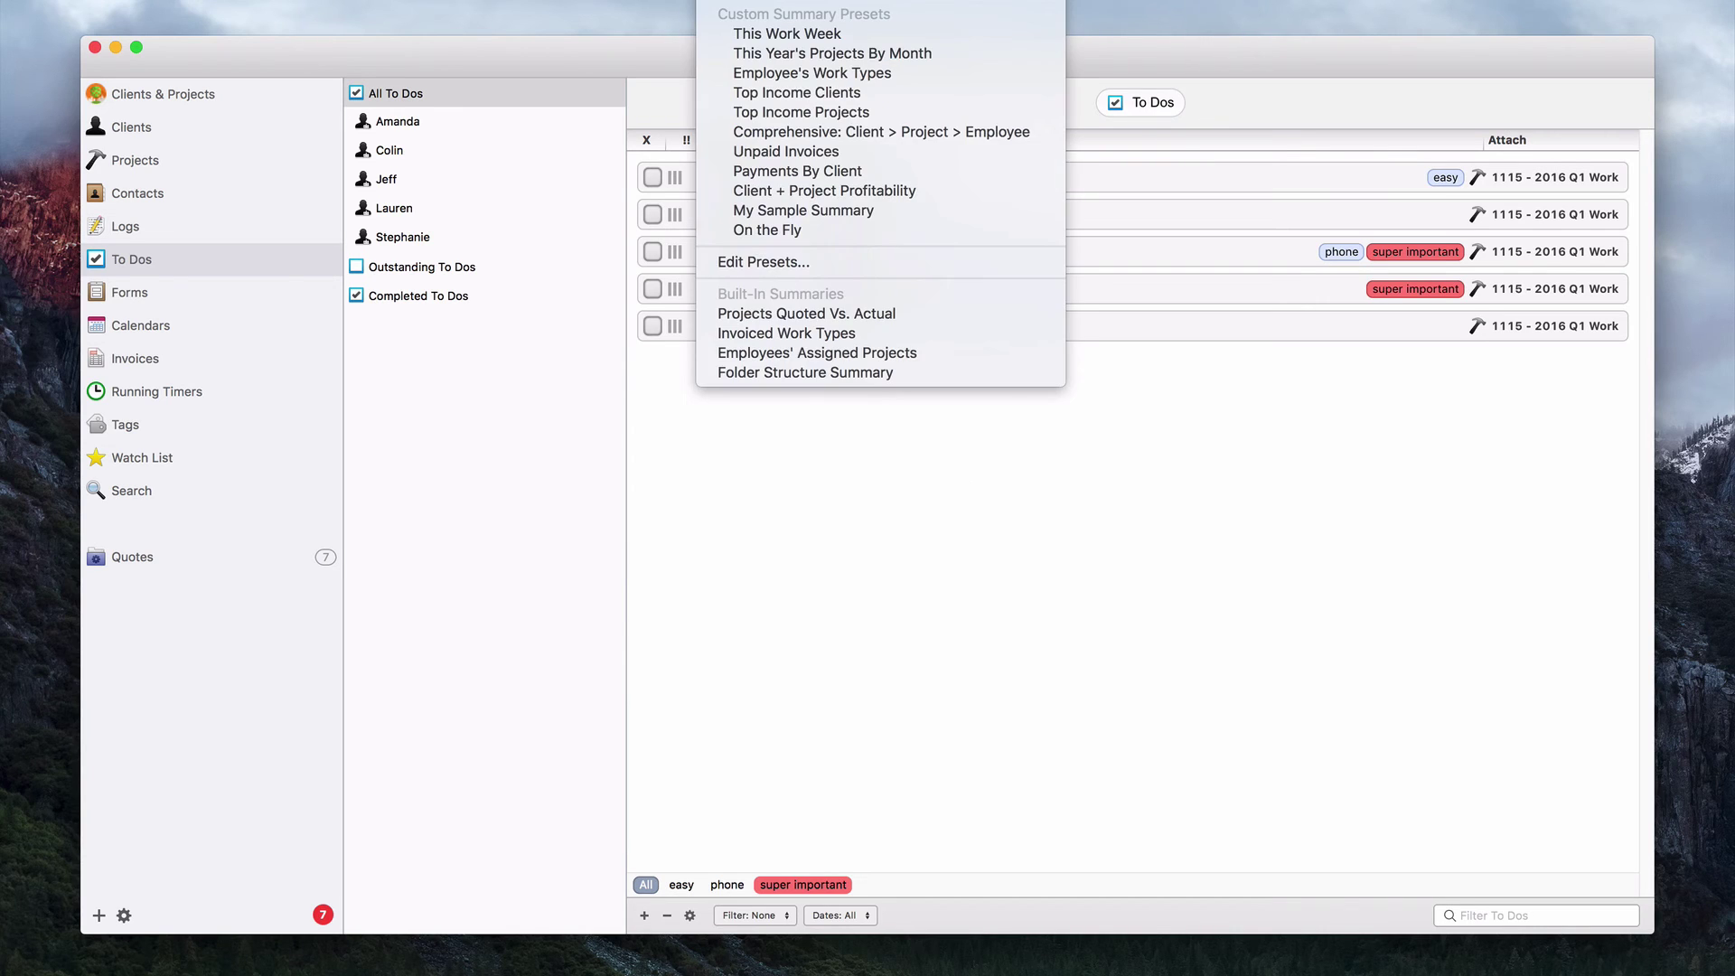
click(785, 2)
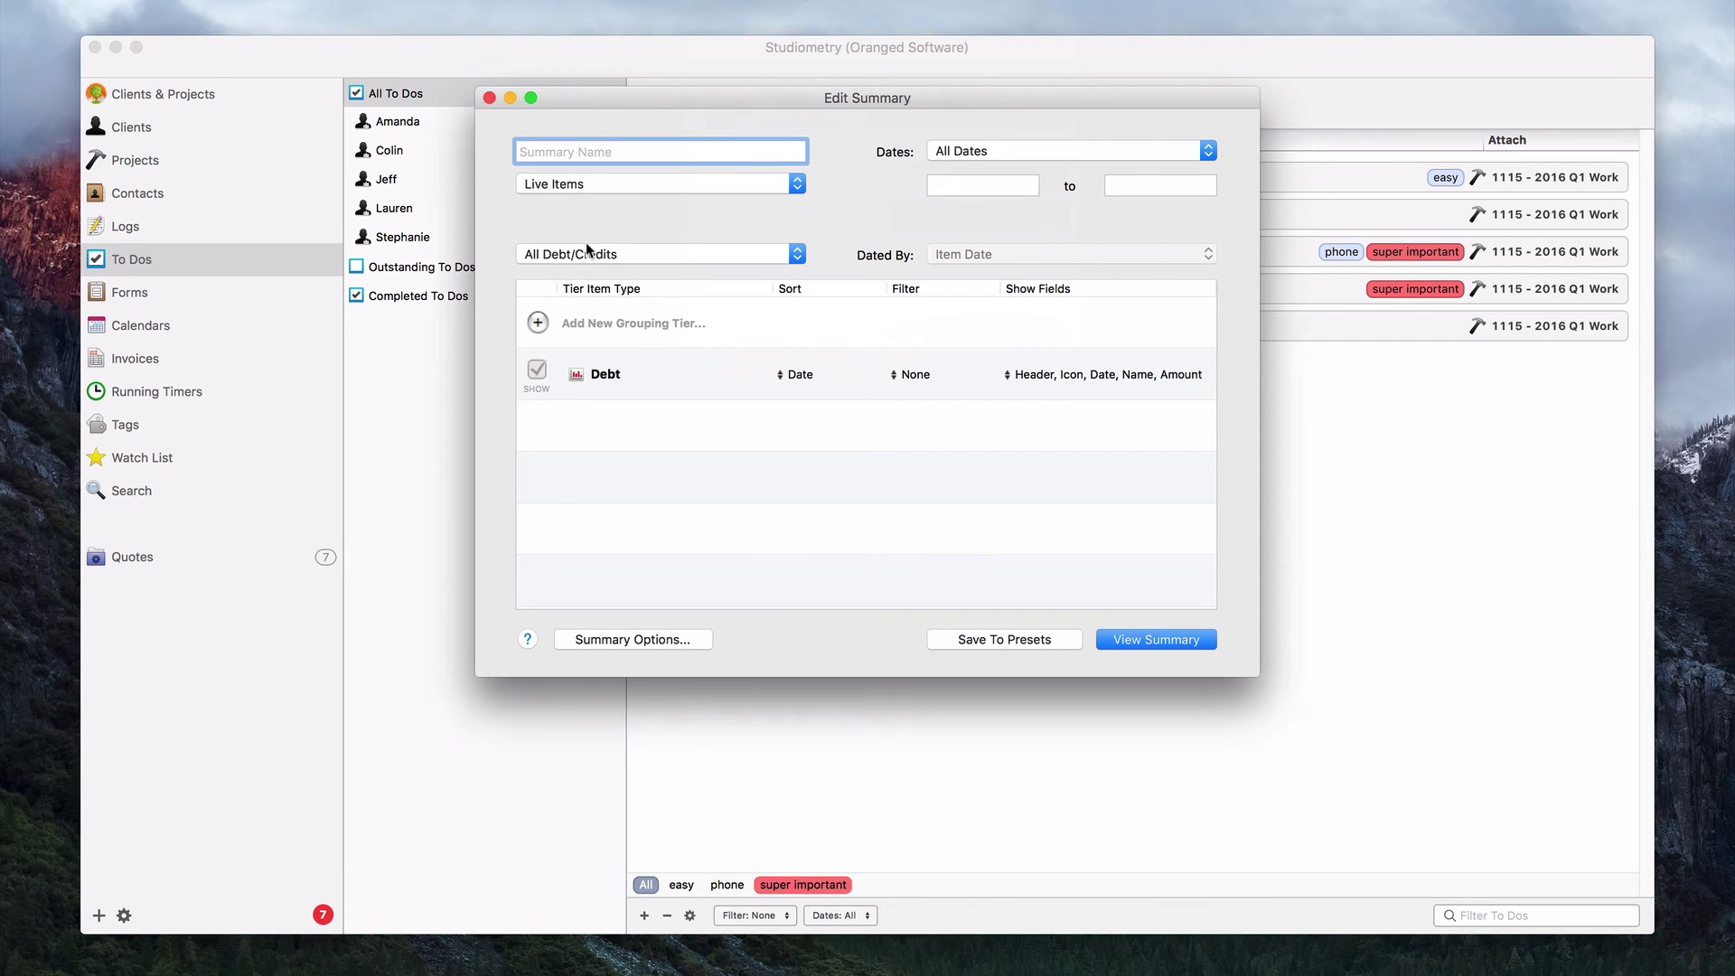
click(537, 323)
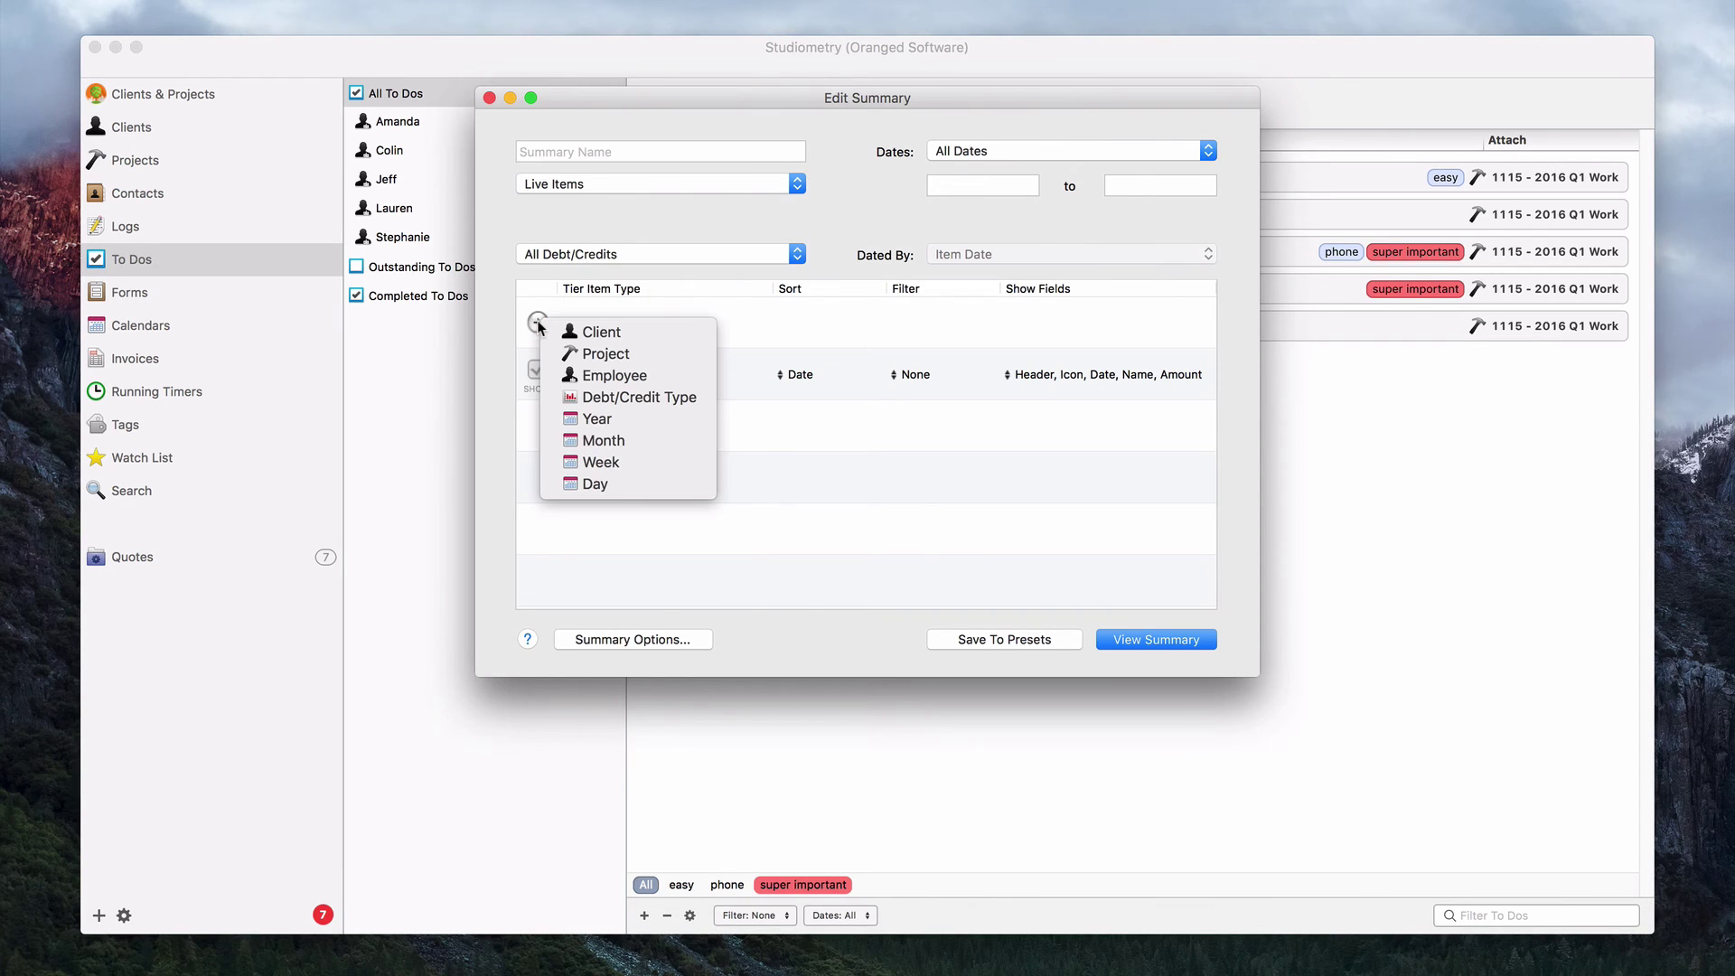
click(627, 355)
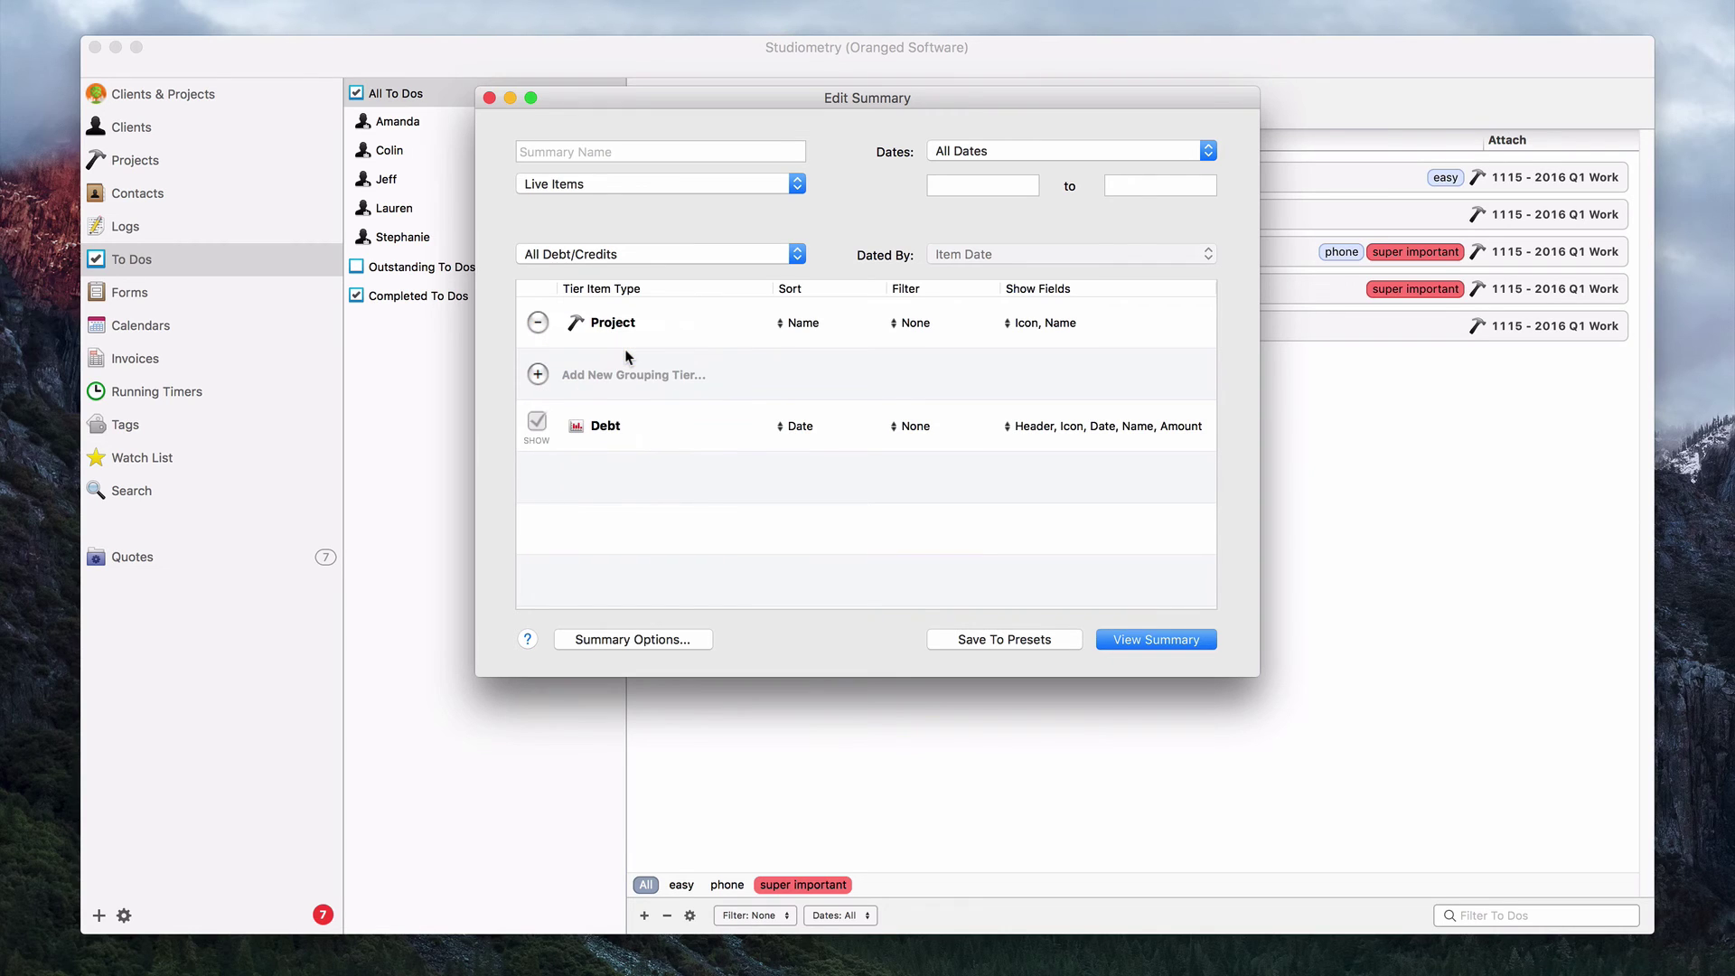
Step: Filter the summary's Project tier by one tag, and view the resulting summary
click(916, 328)
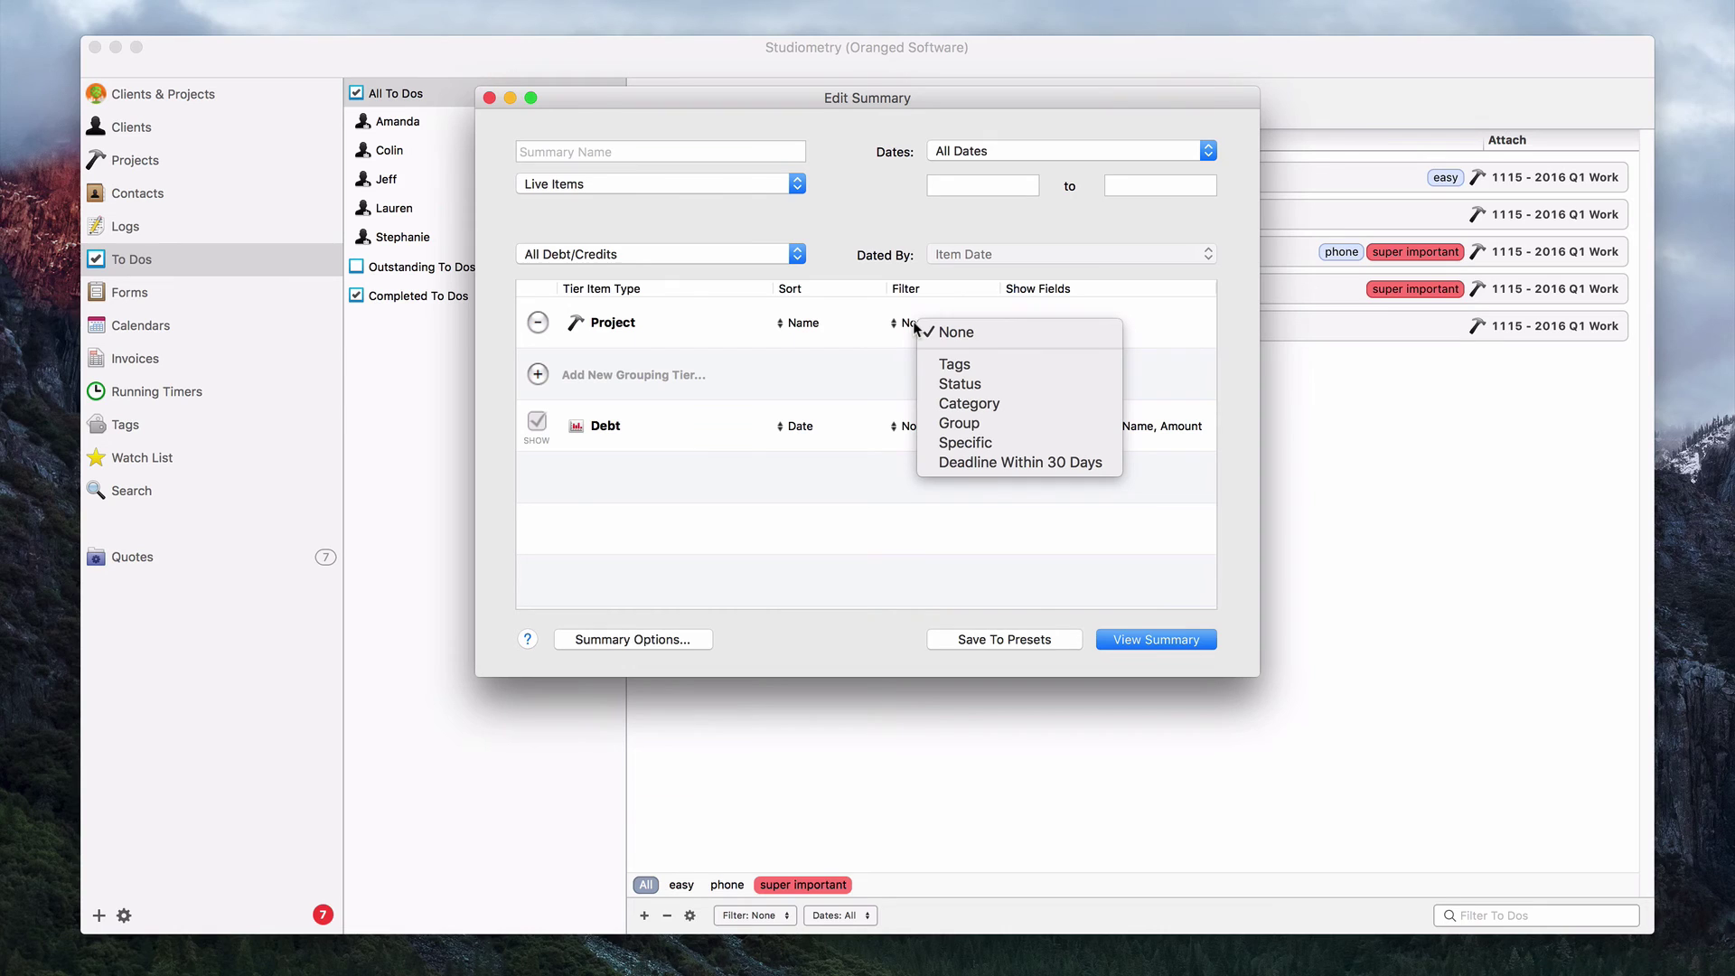
click(977, 365)
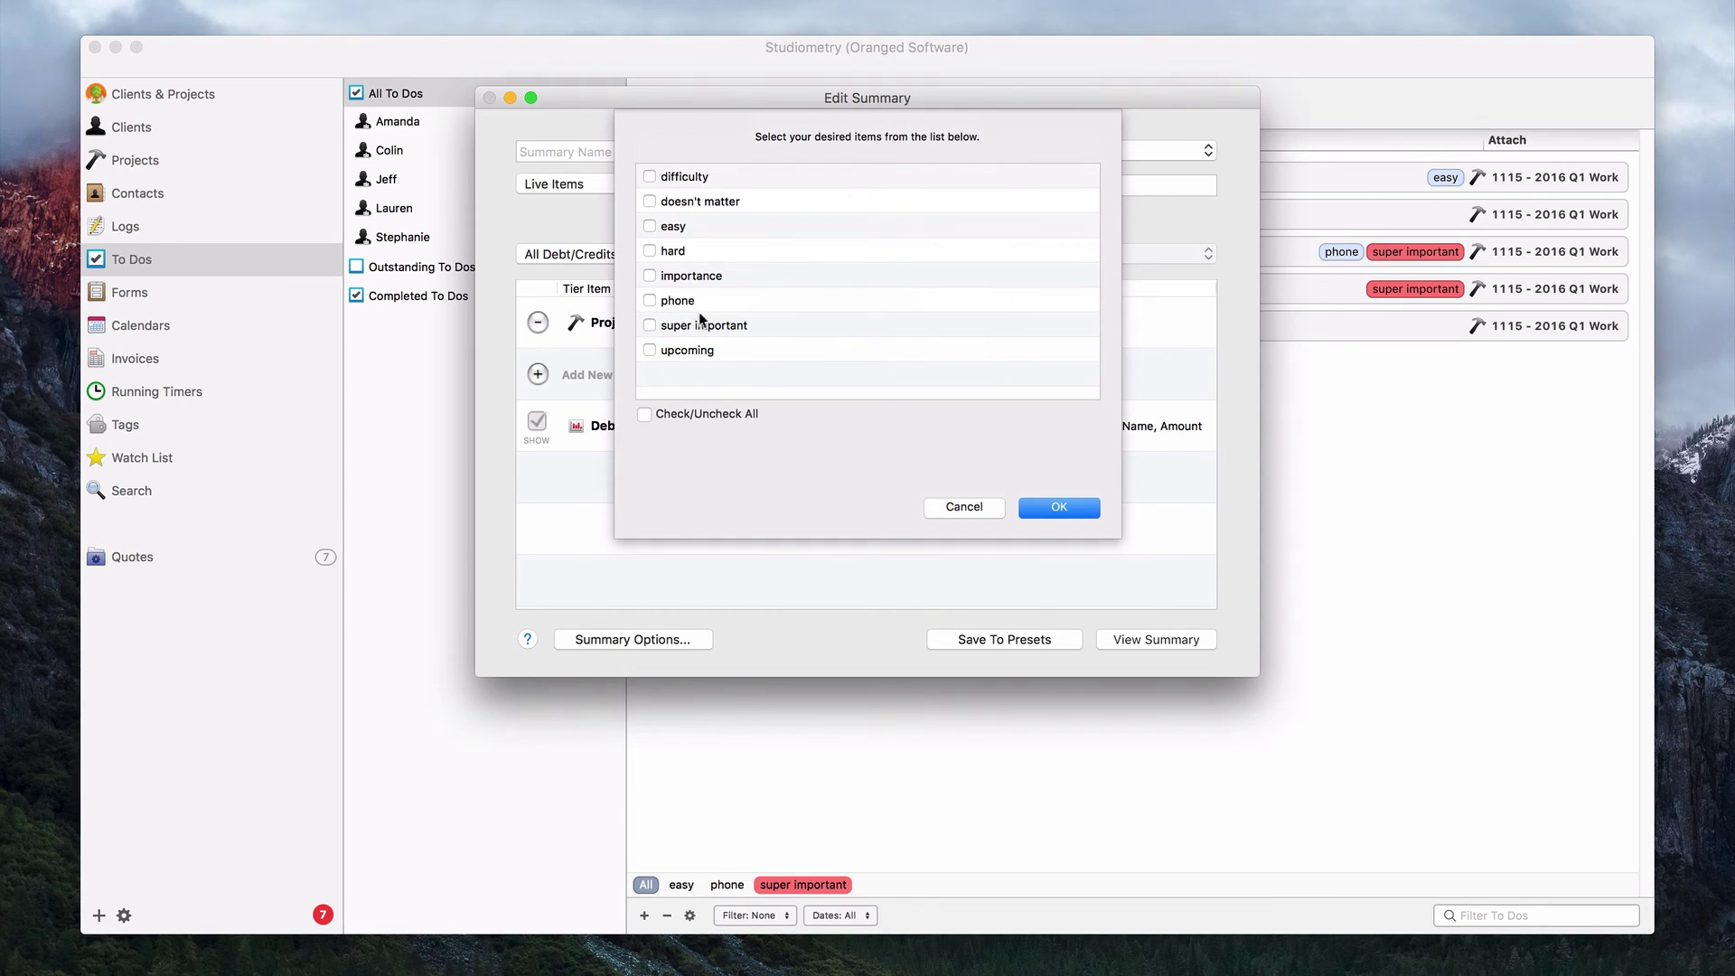
click(1060, 512)
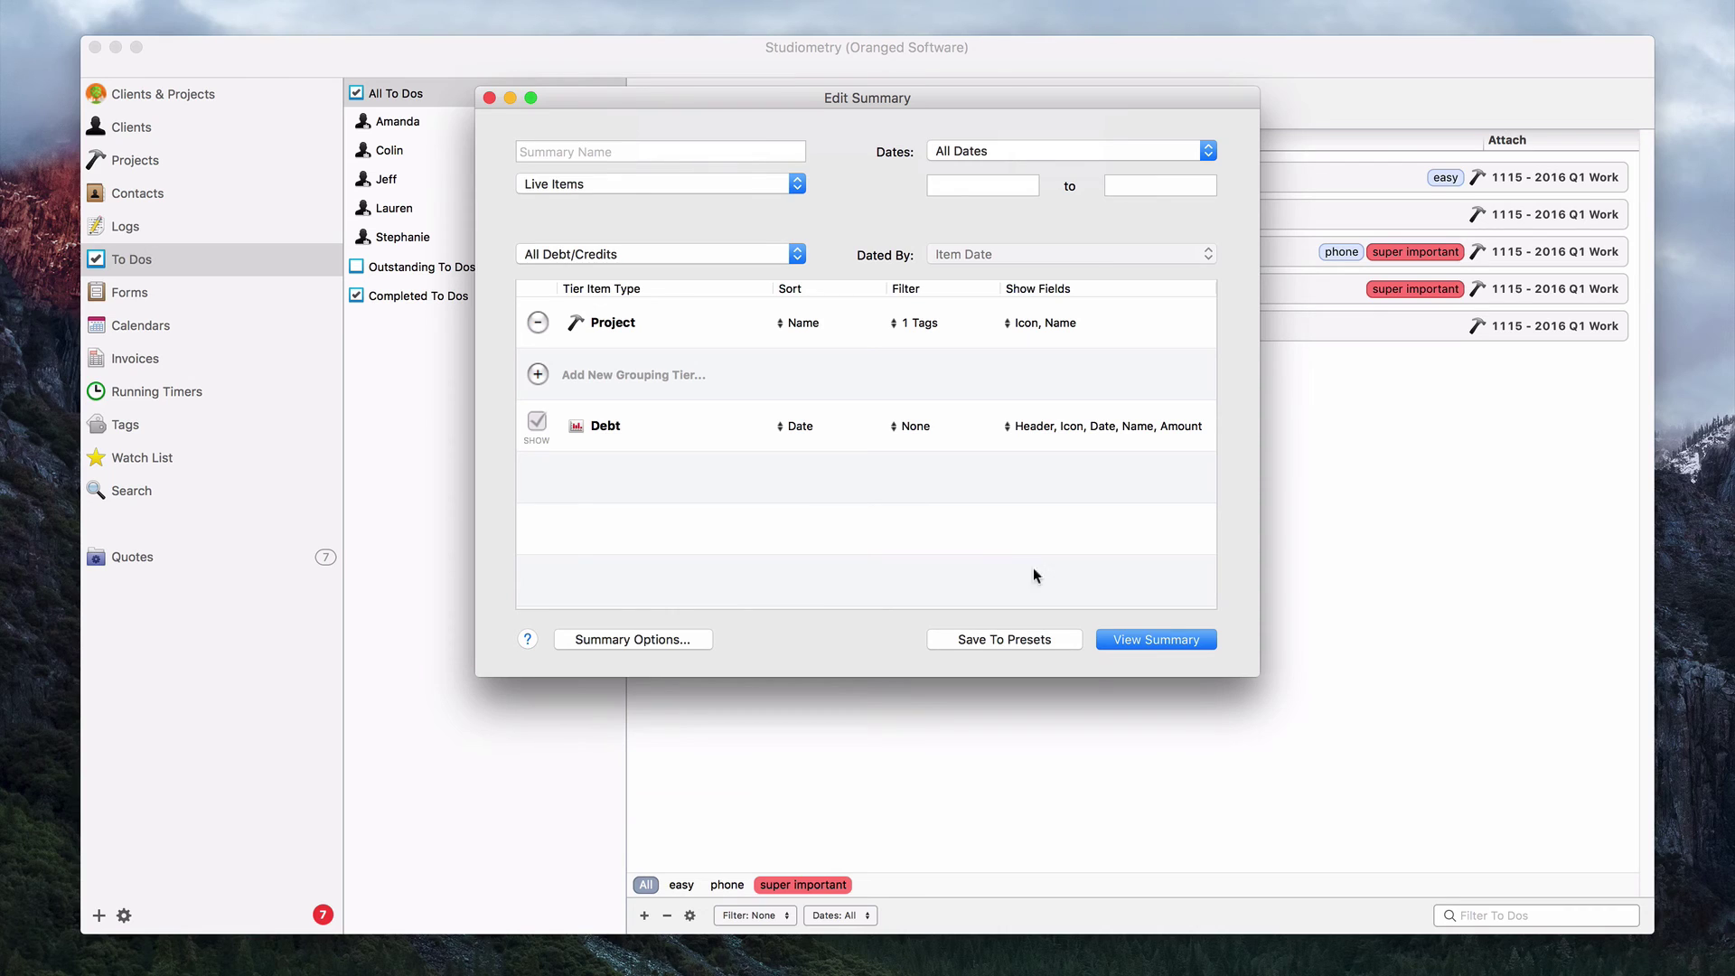
click(1161, 640)
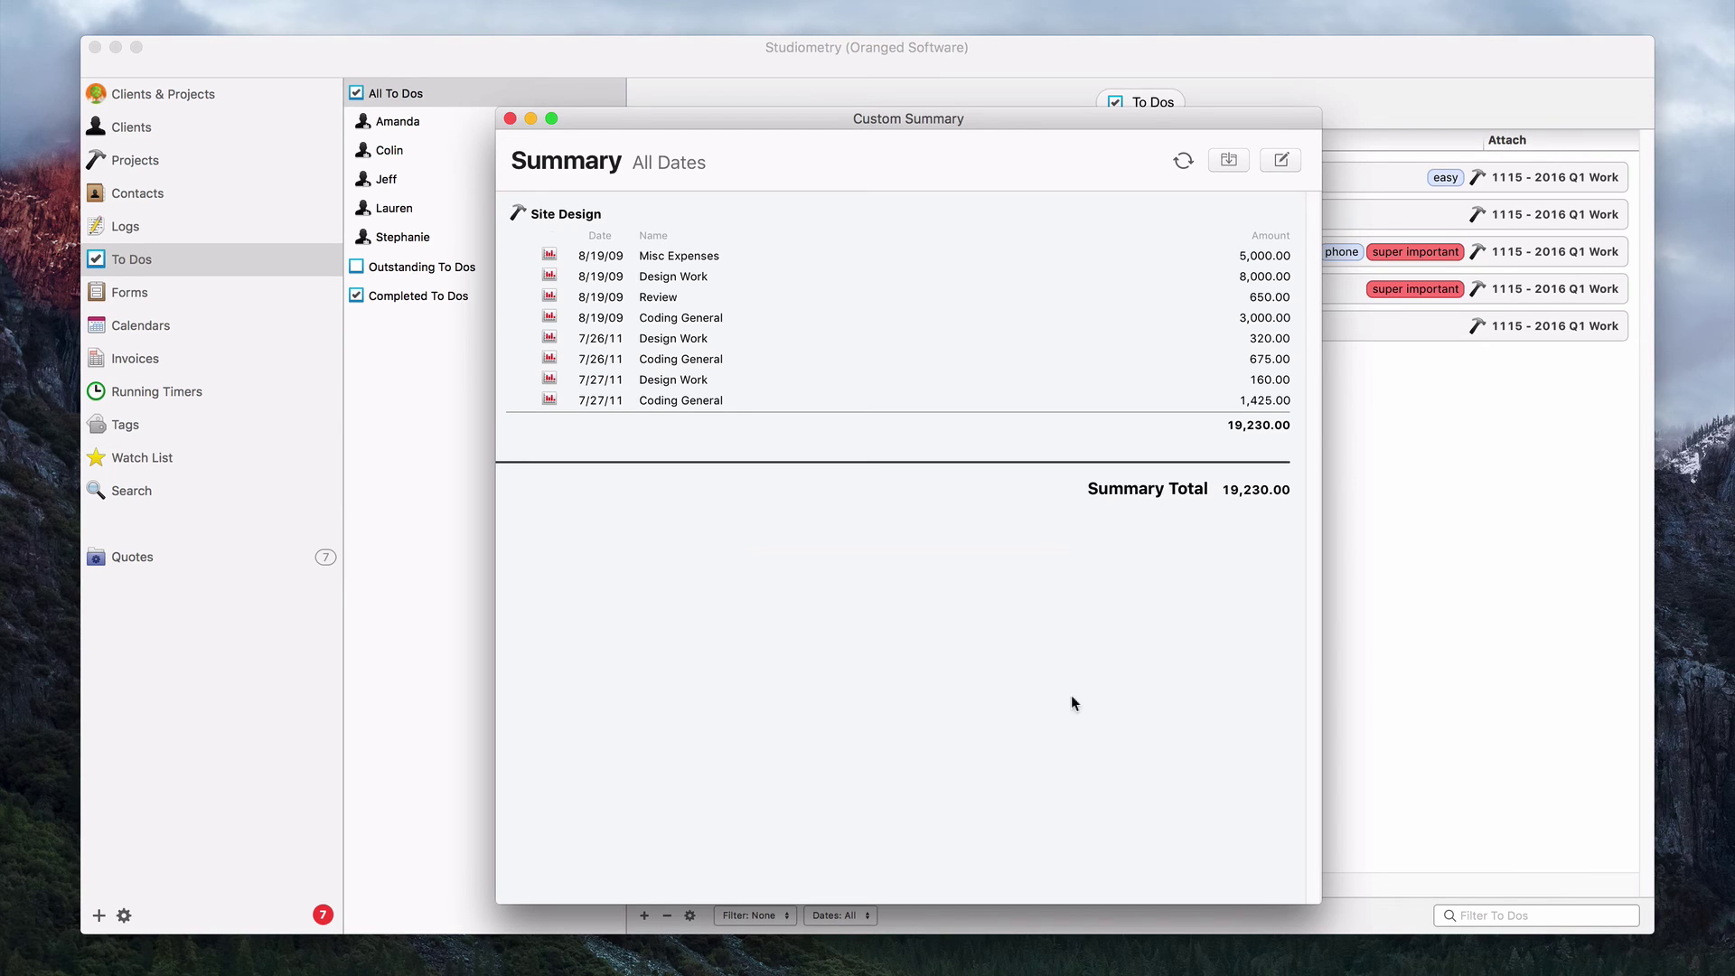
Step: Remove the Project tier from the summary's setup, check which grouping tiers can be added, and close the summary windows
click(1284, 161)
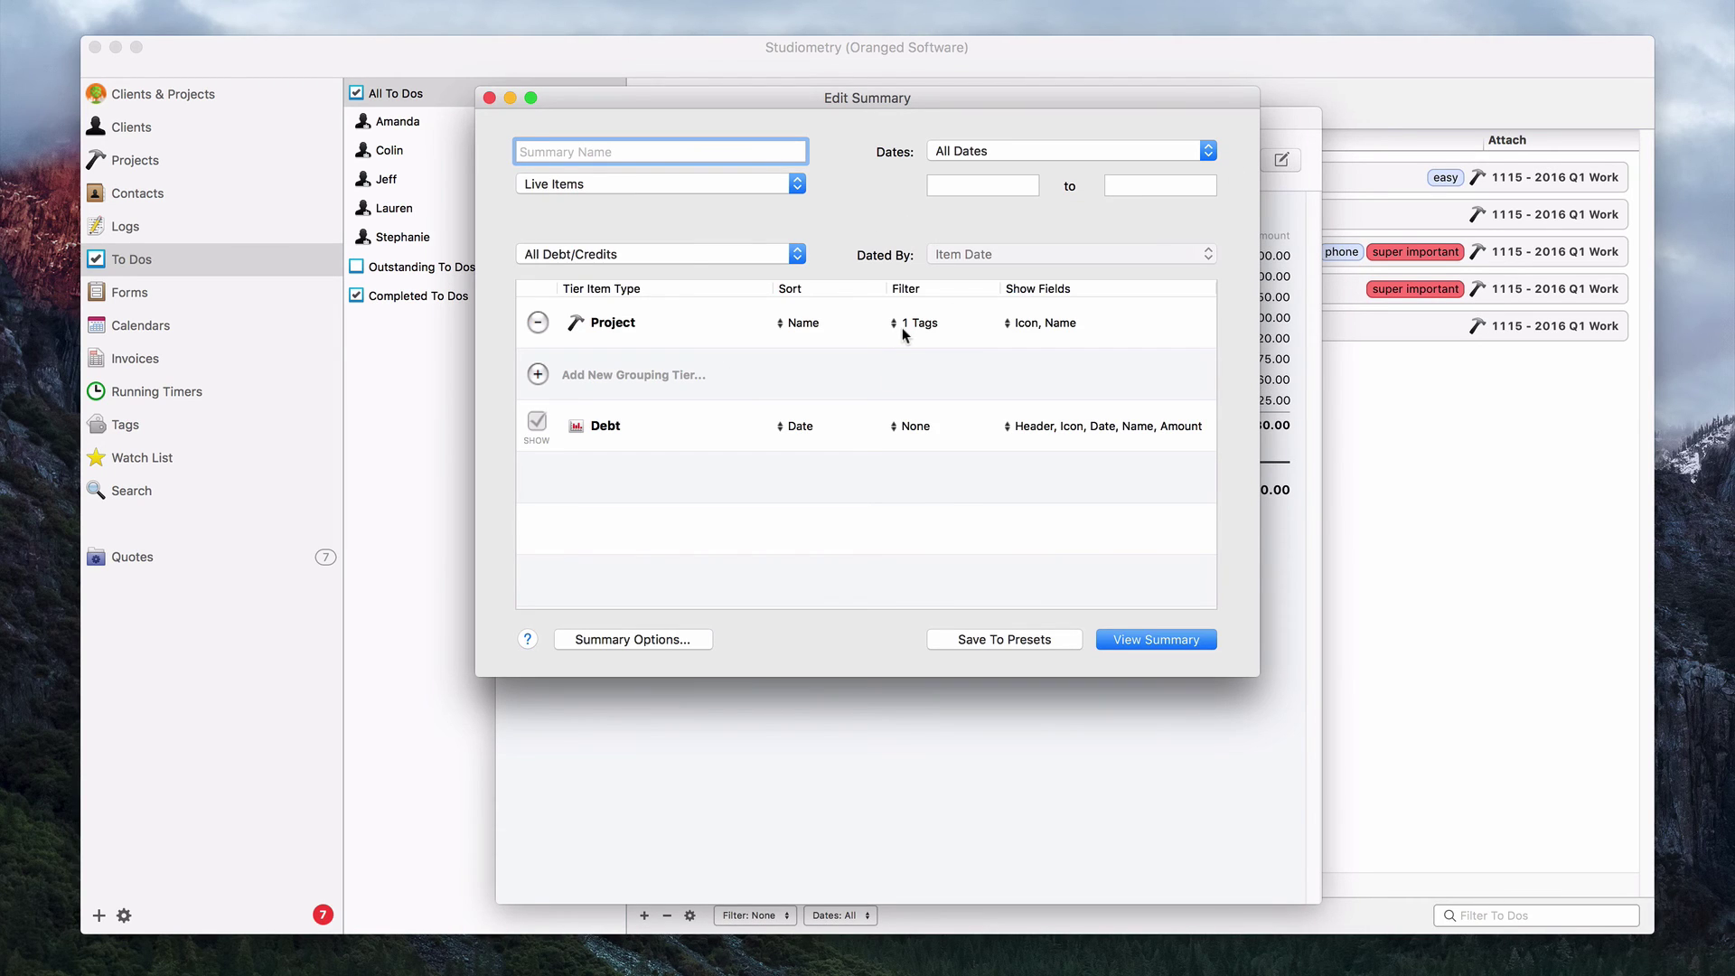
click(537, 323)
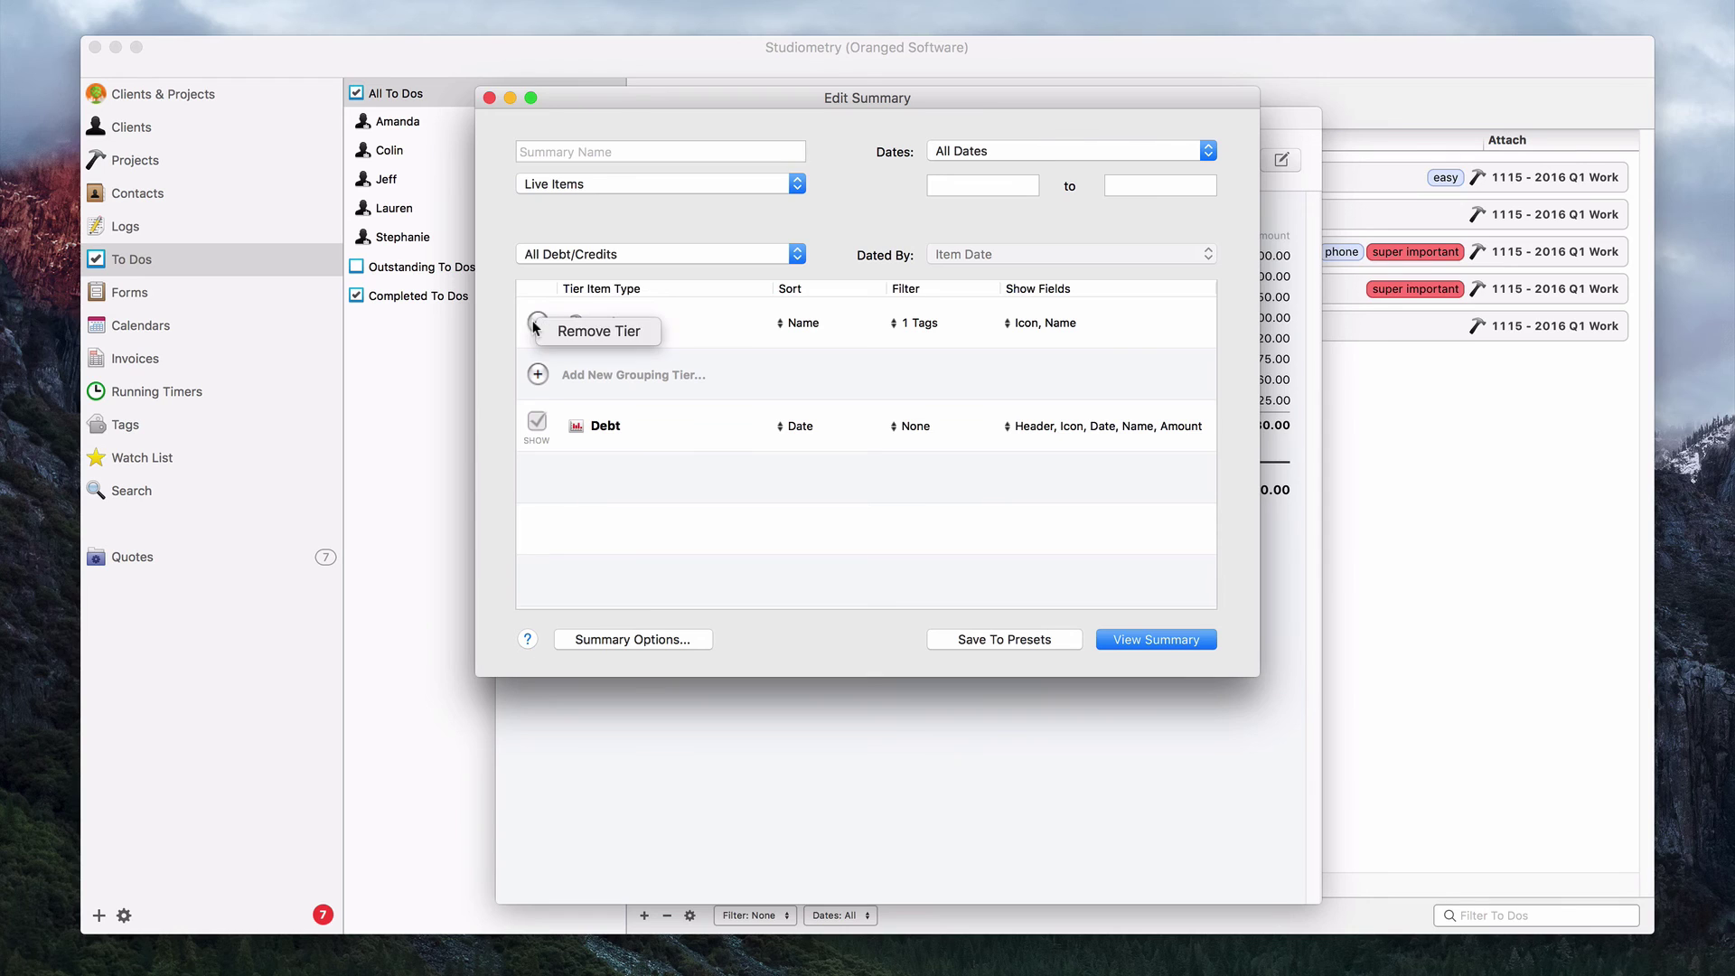
click(575, 331)
click(537, 322)
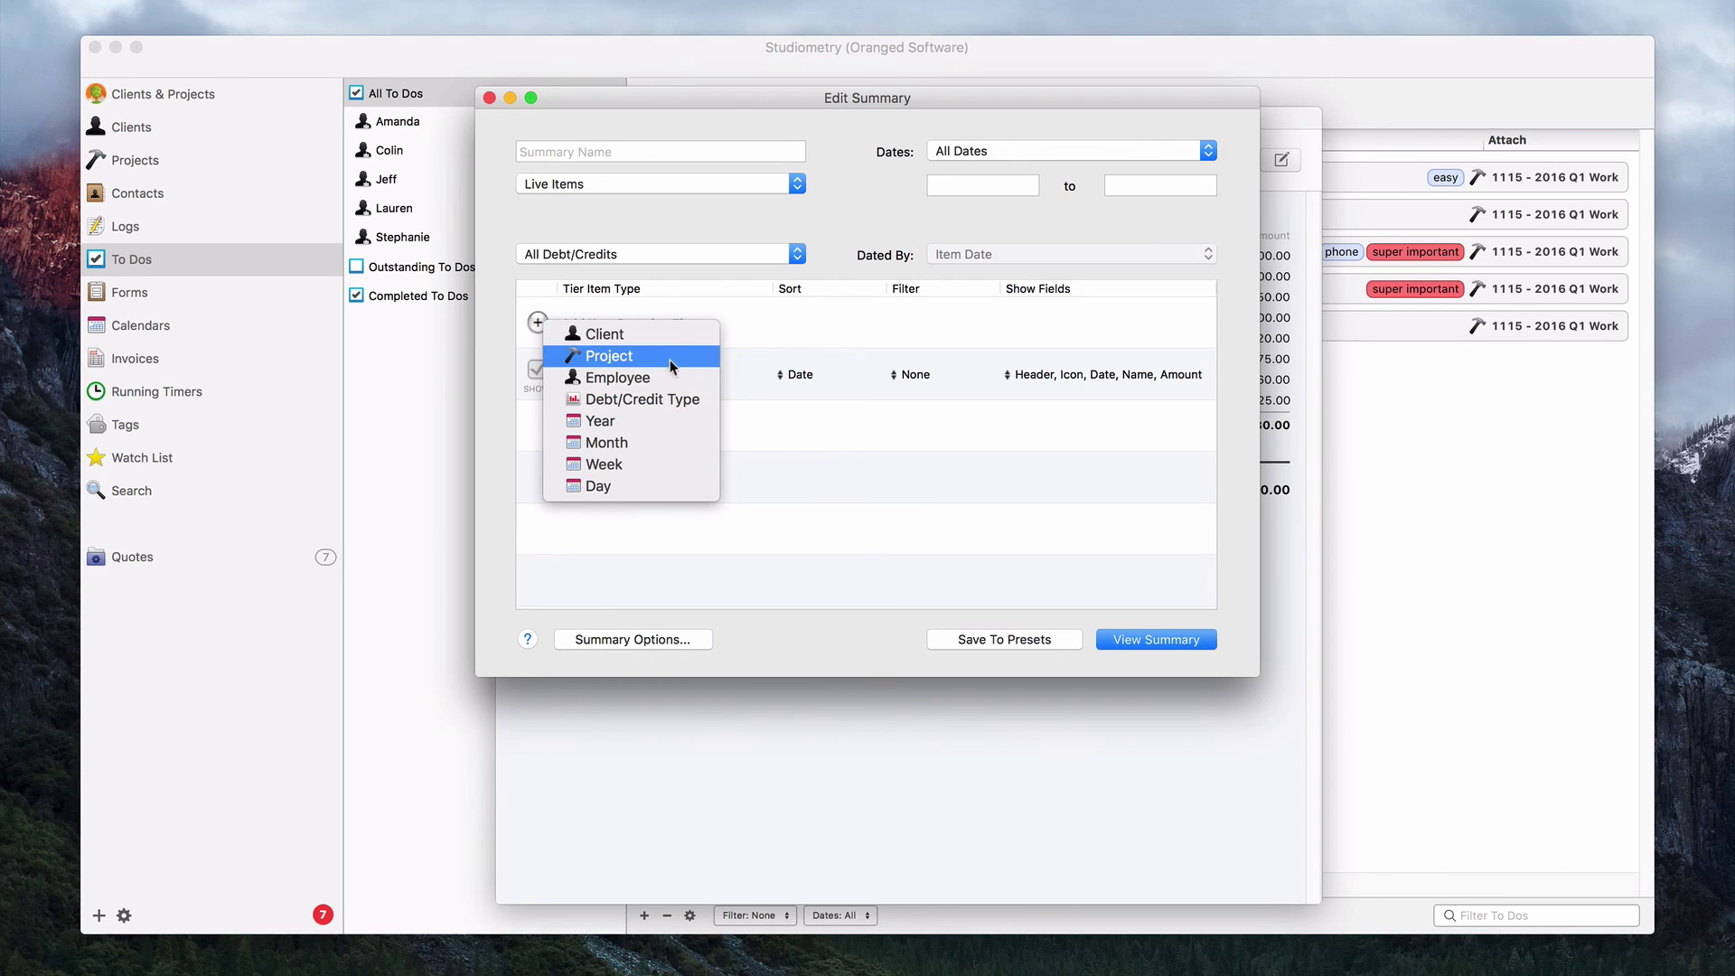
click(786, 406)
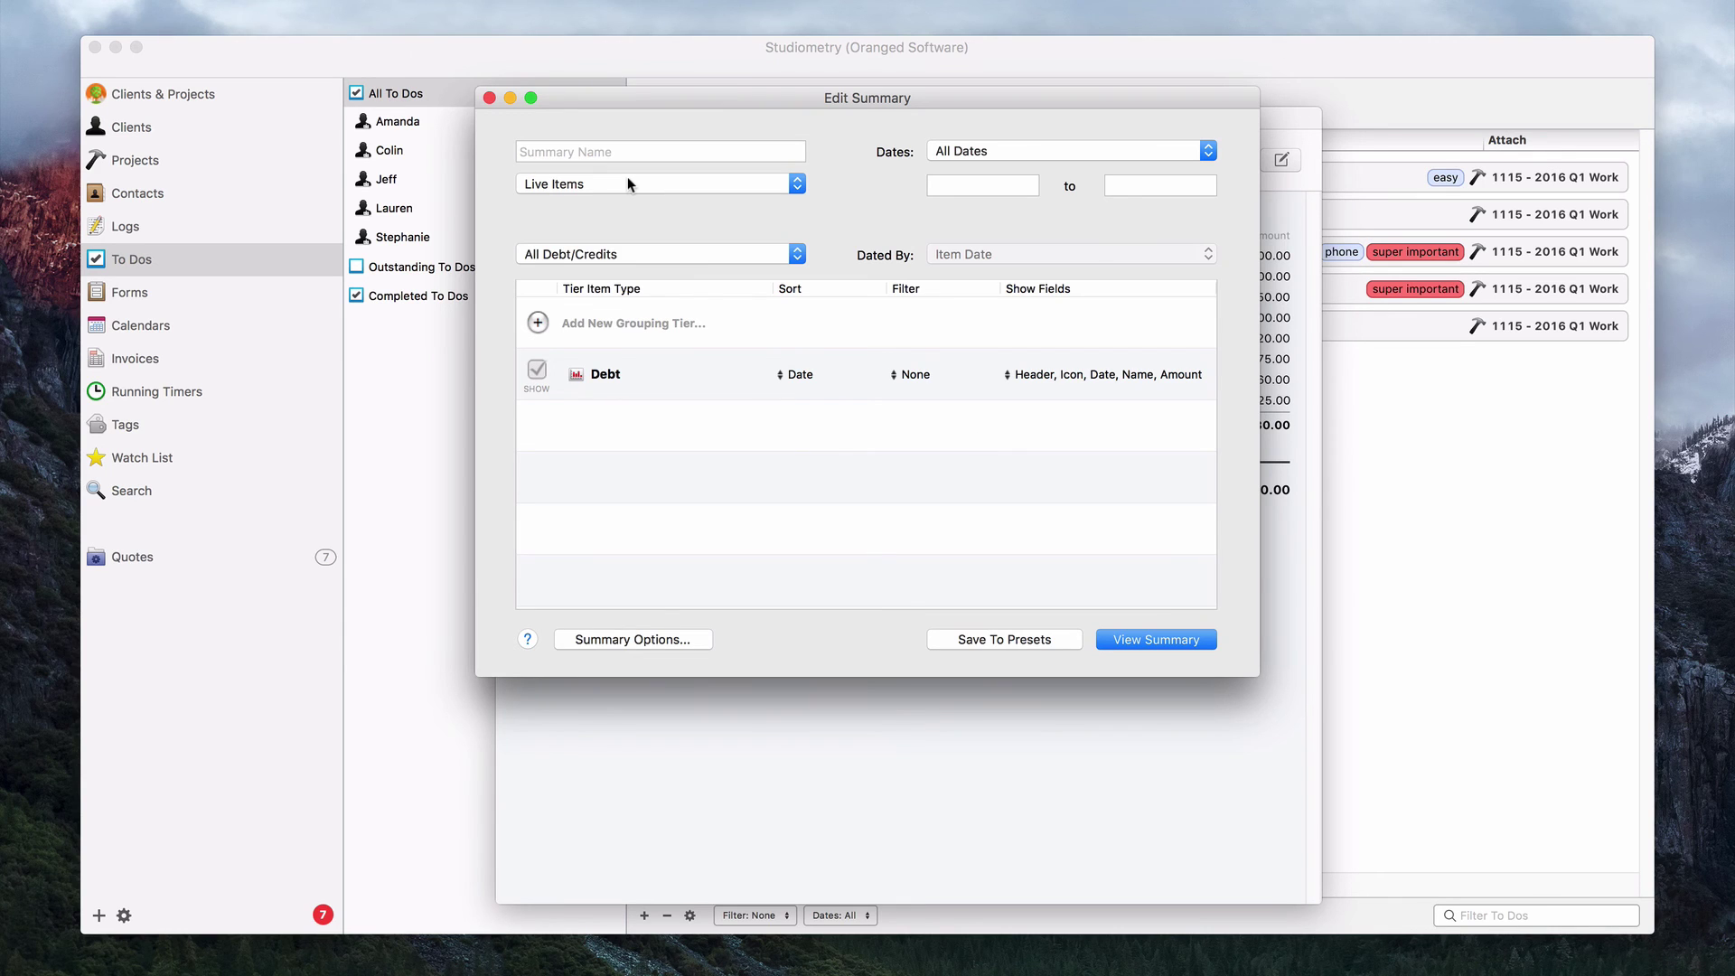
click(489, 97)
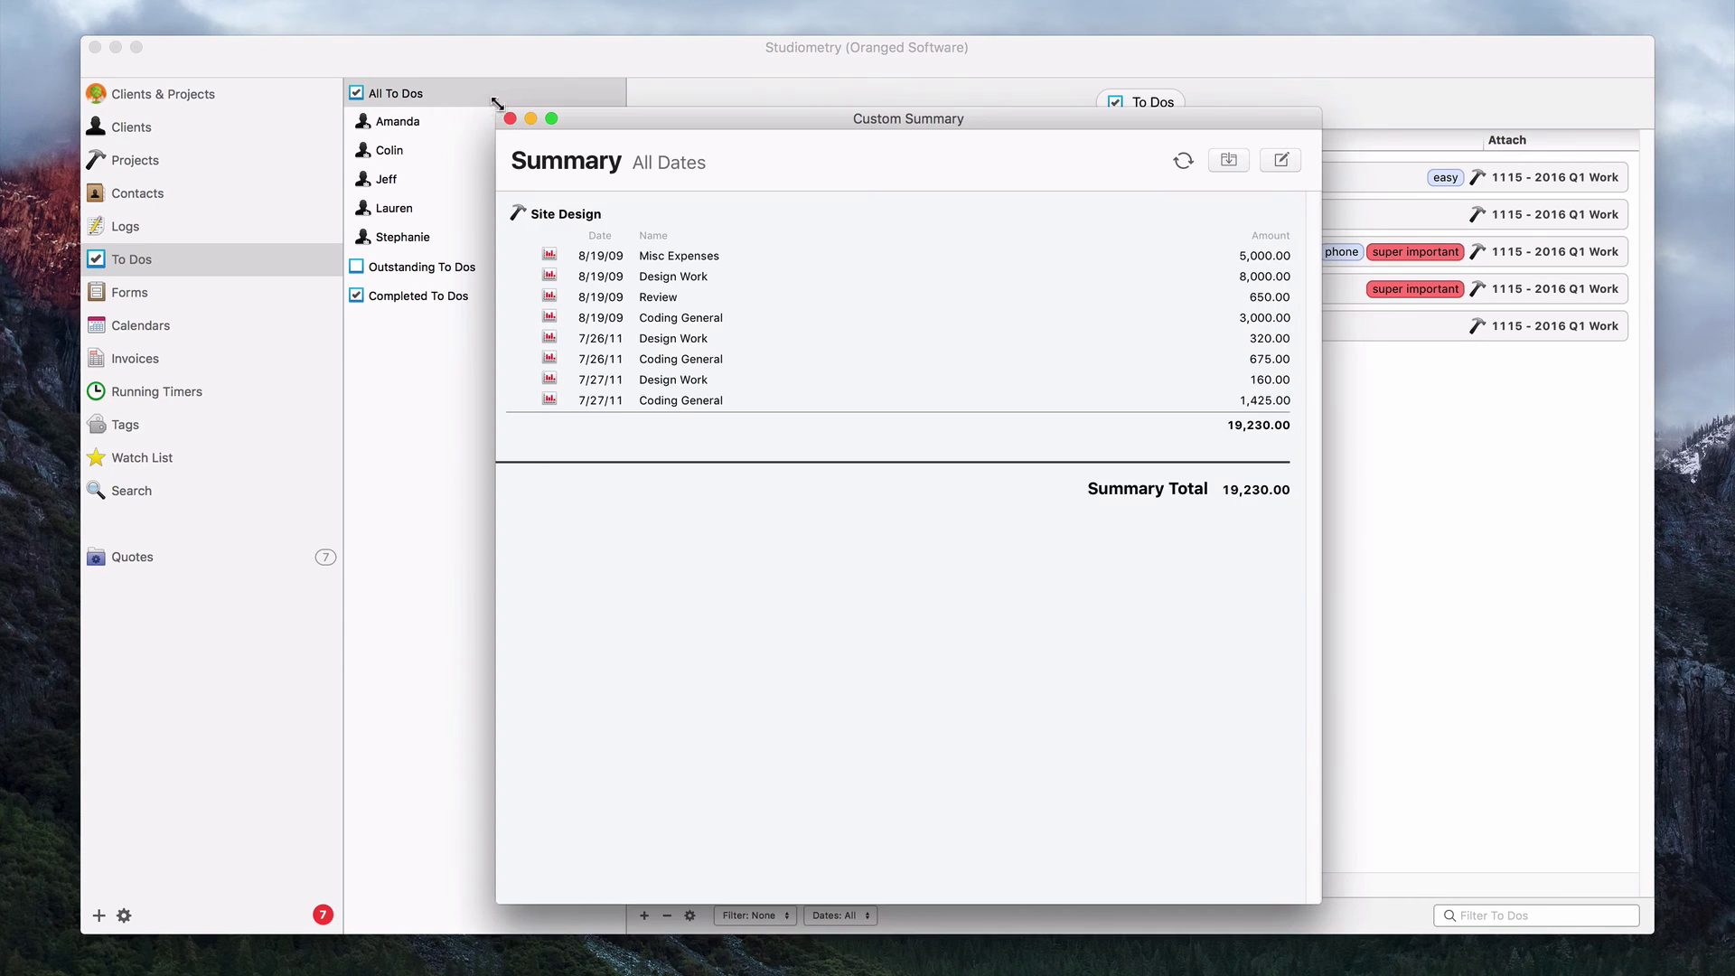
click(506, 117)
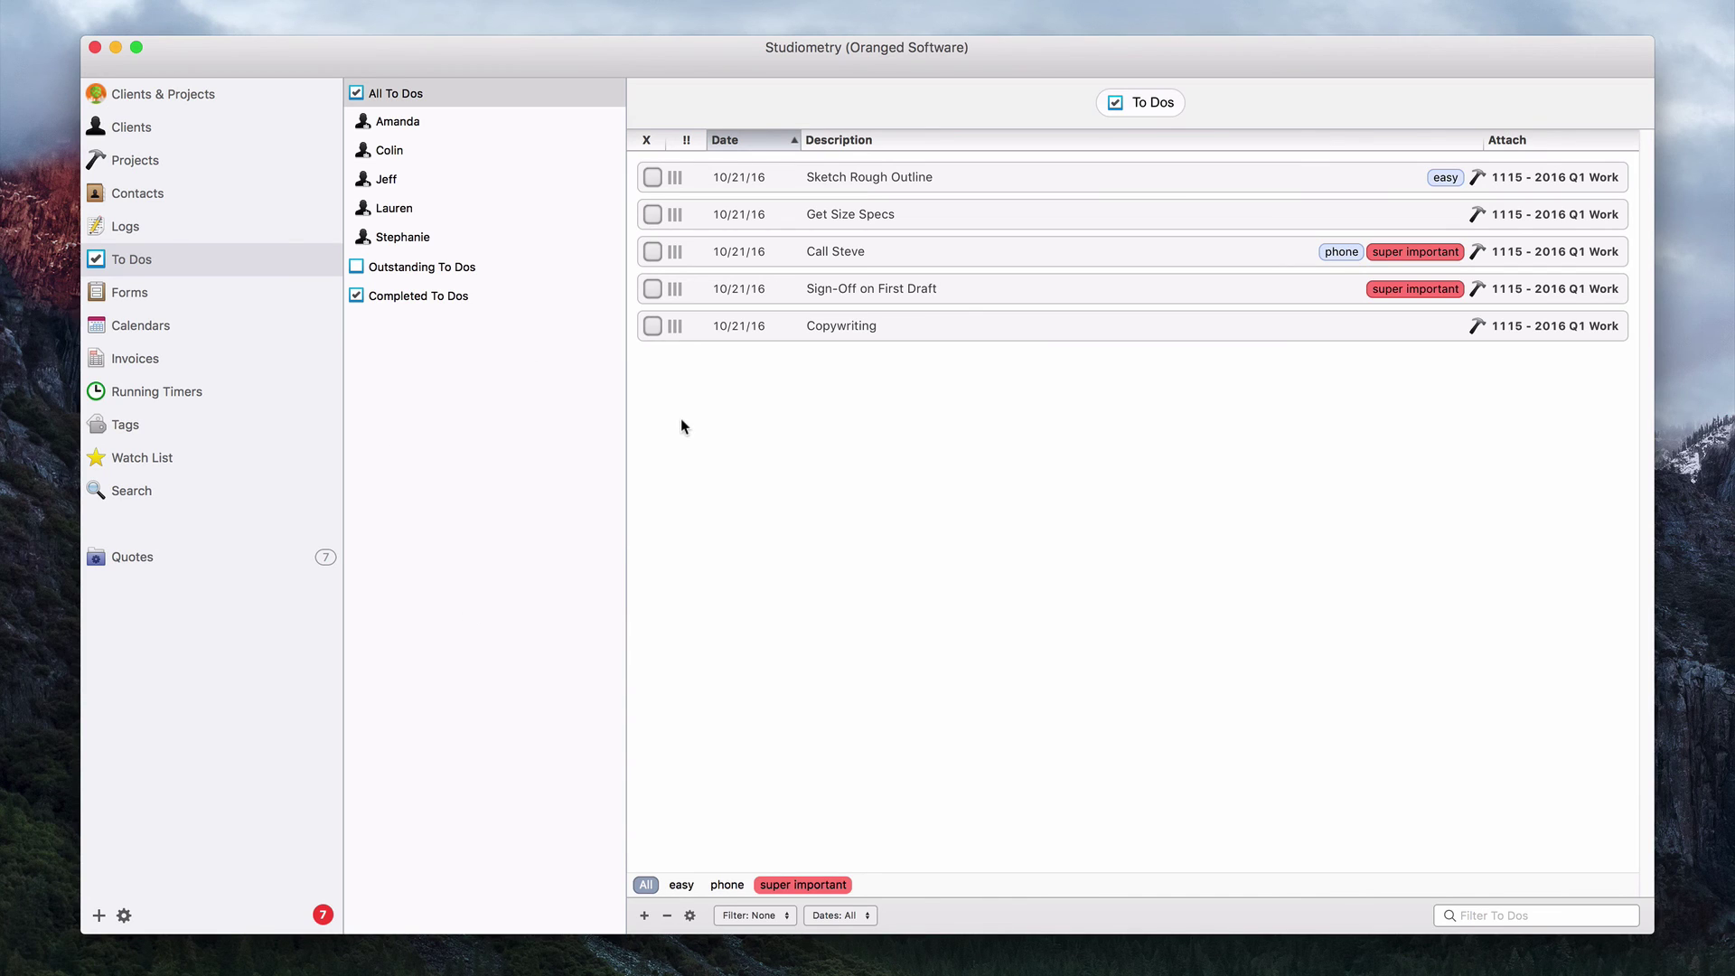
Step: Create a new smart group with a project rule that Tags contains "super important"
click(98, 915)
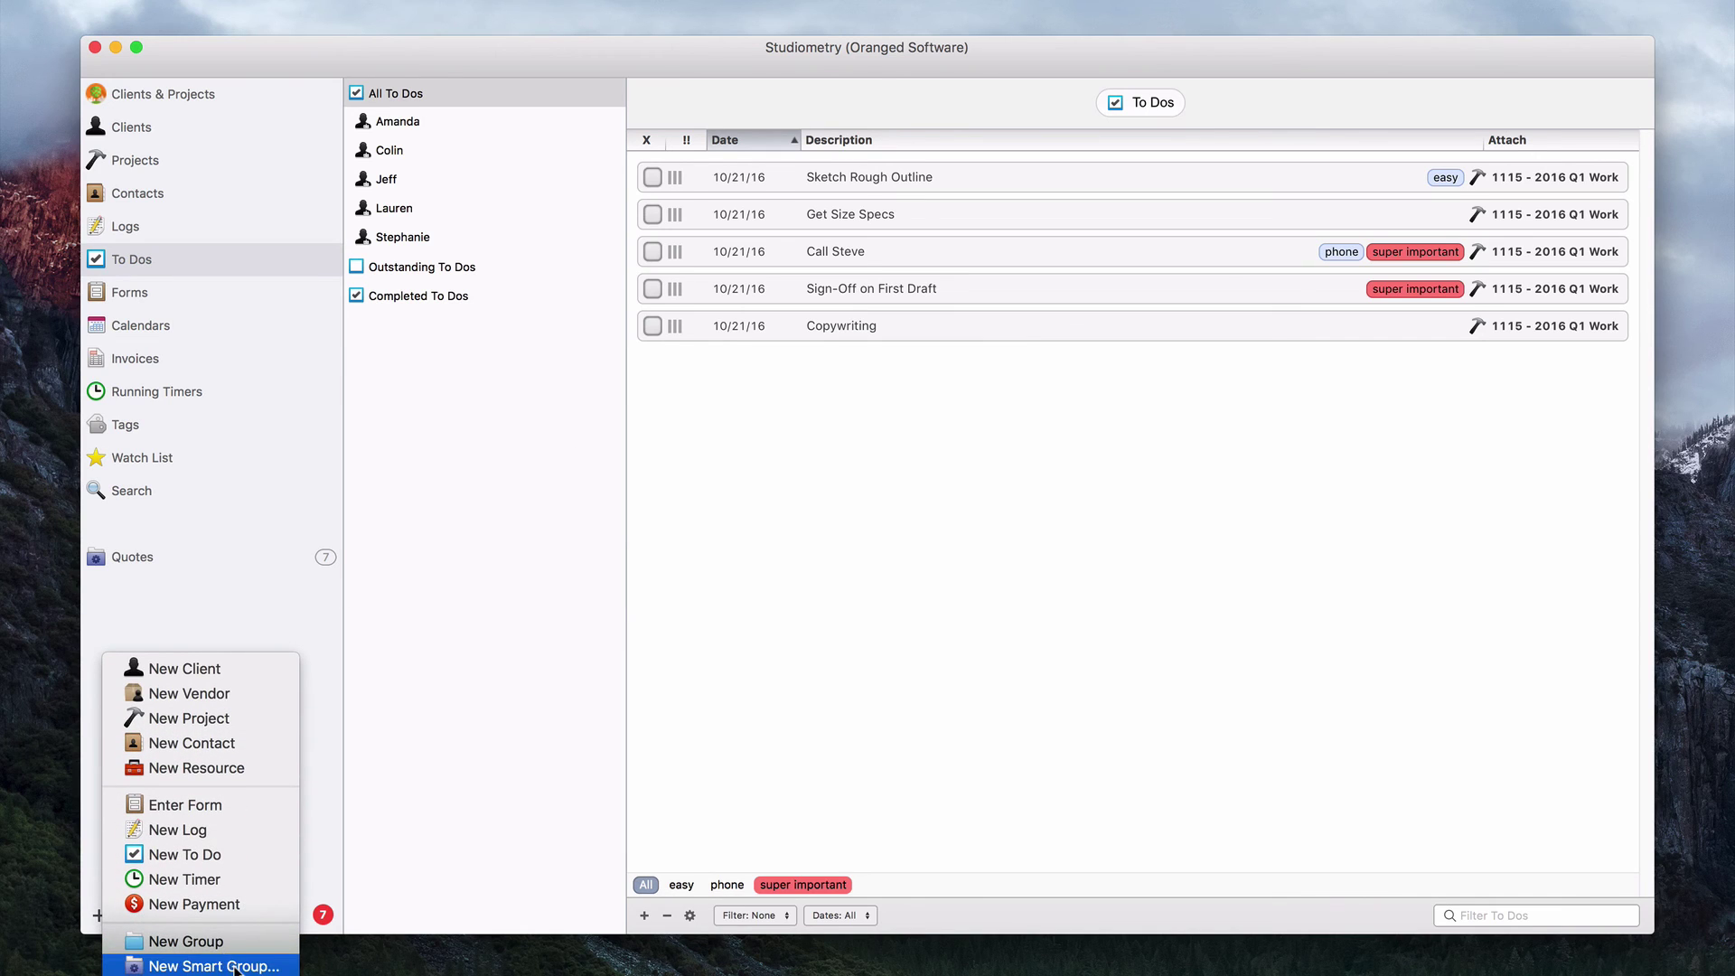
click(225, 963)
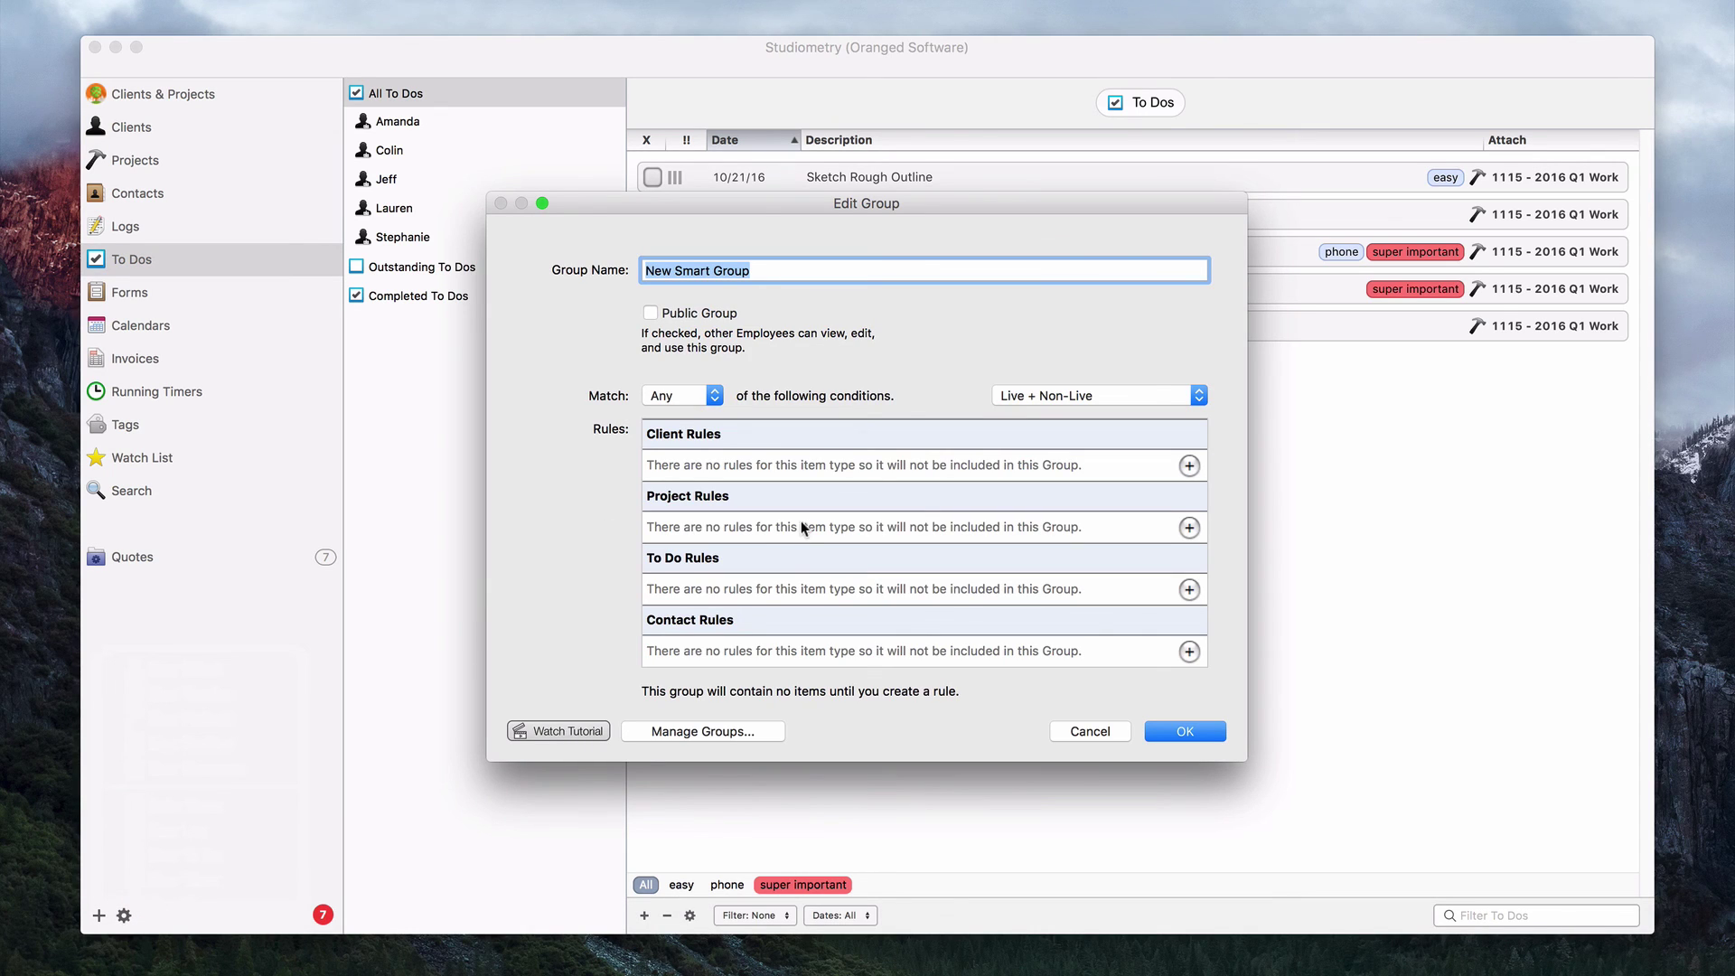
click(1190, 528)
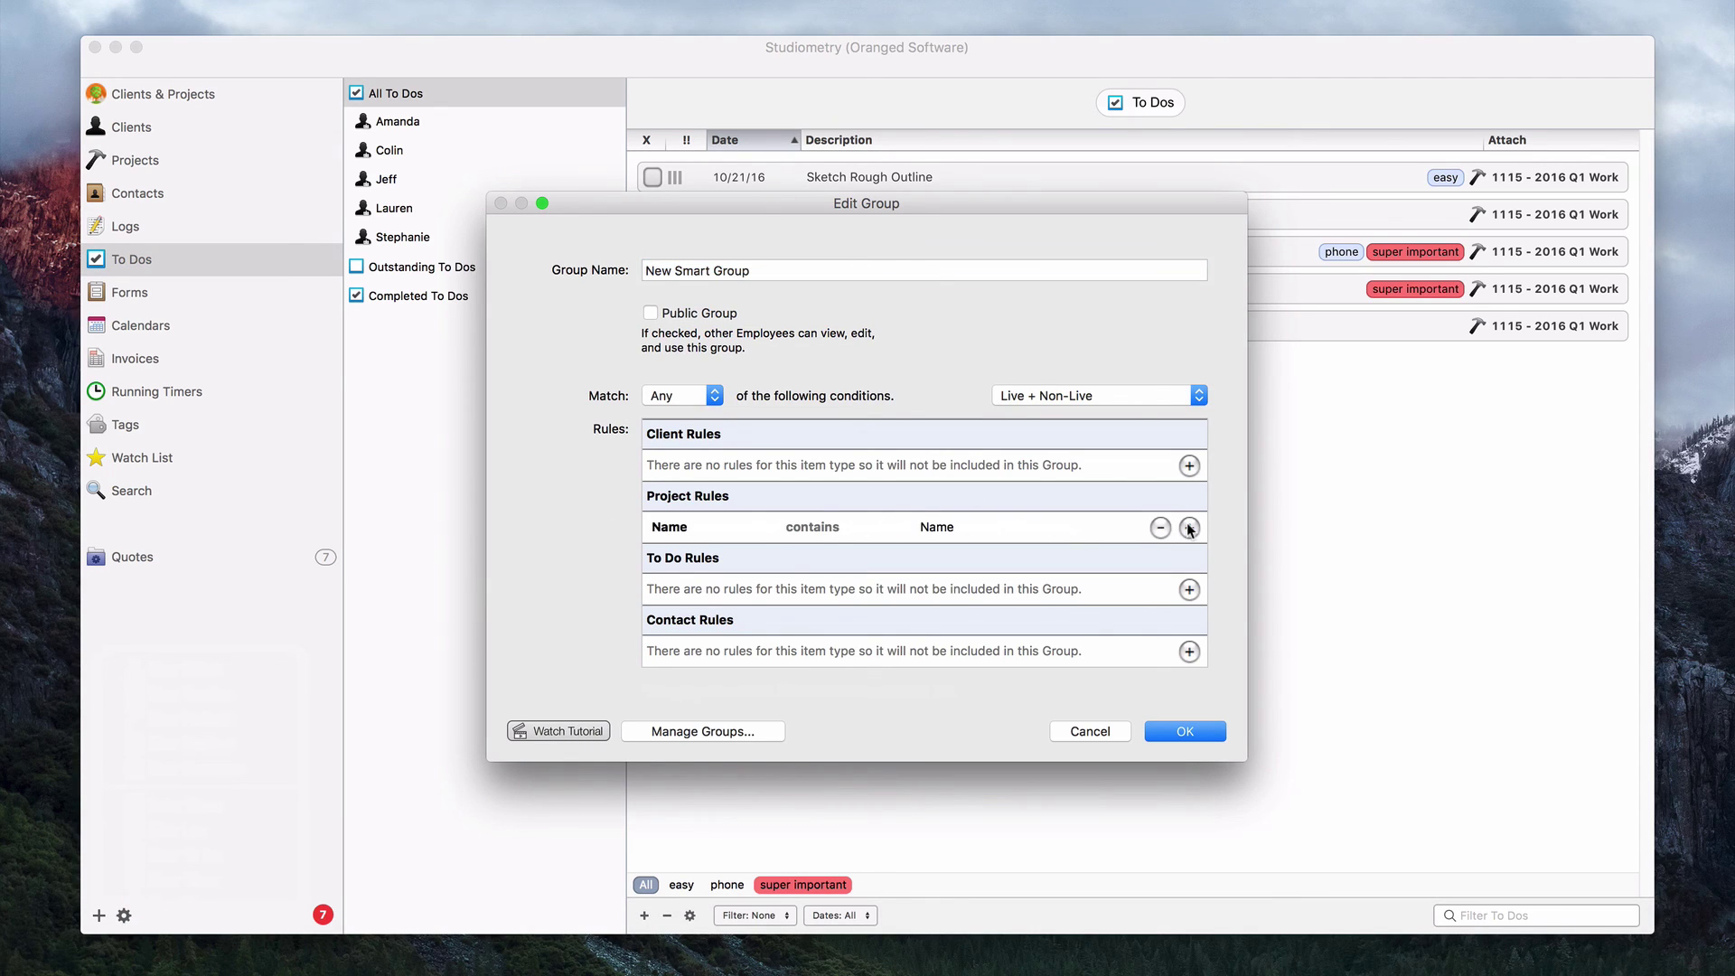
click(666, 532)
click(723, 571)
click(956, 523)
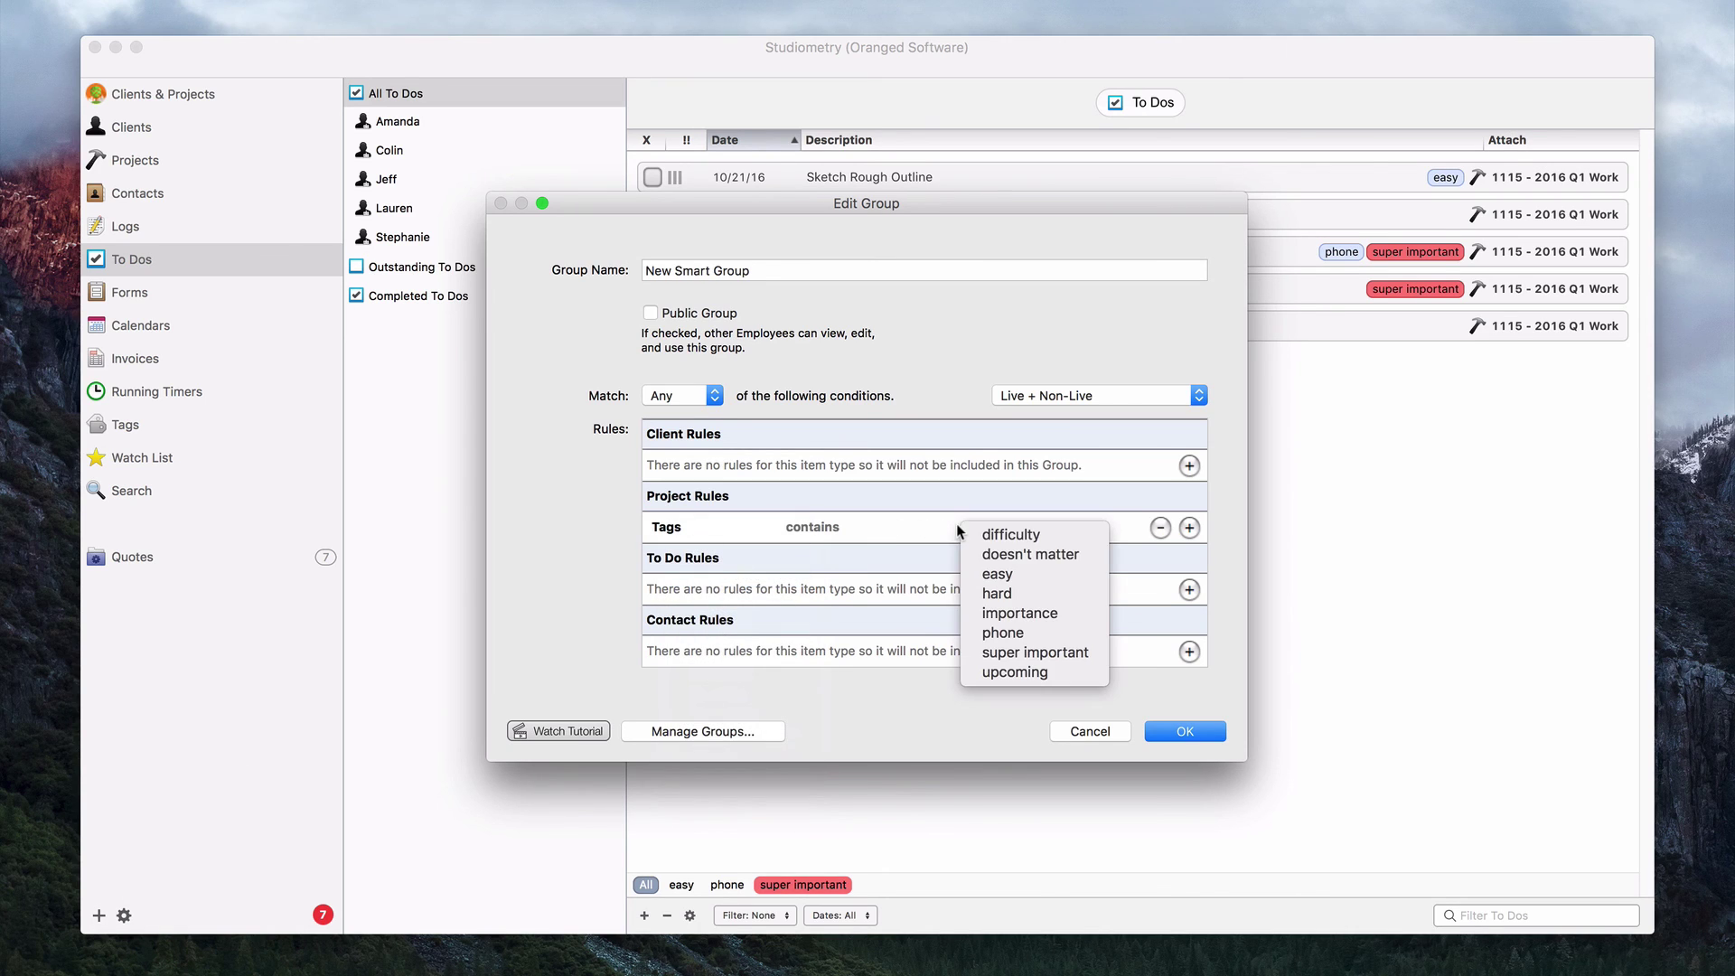
click(1070, 653)
Step: Name the smart group "Super Important Projects", save it, and show the projects it contains
triple_click(771, 267)
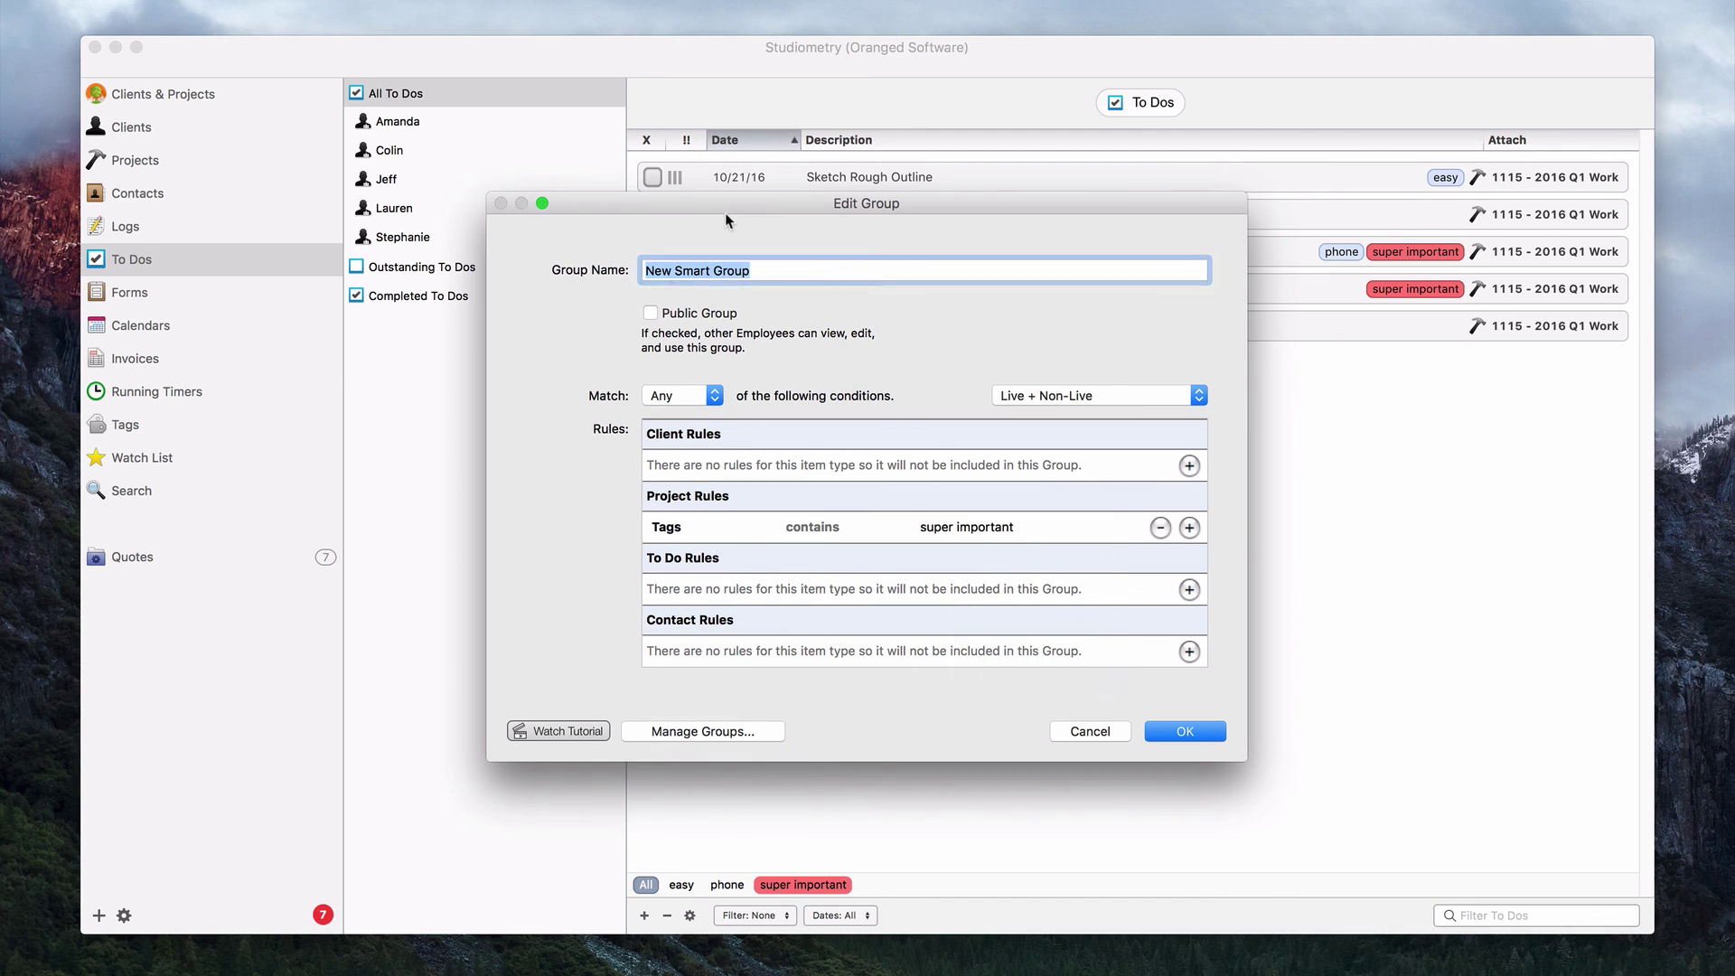
text(Super Import)
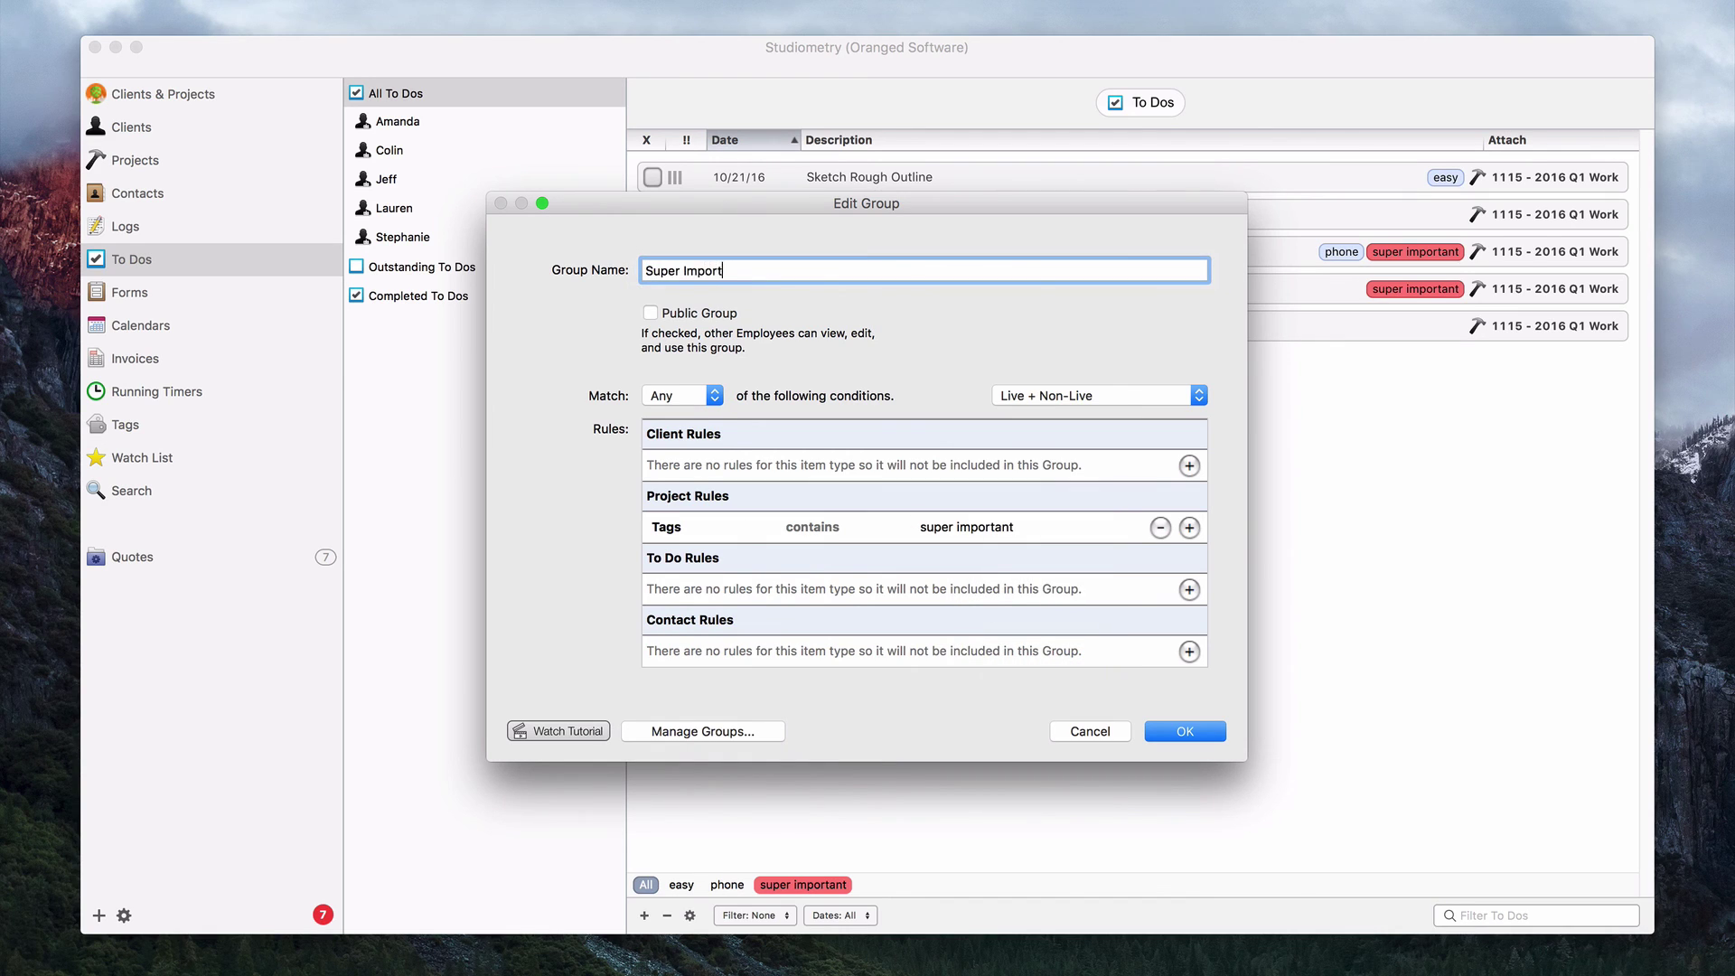
text(ant Projects)
click(1186, 734)
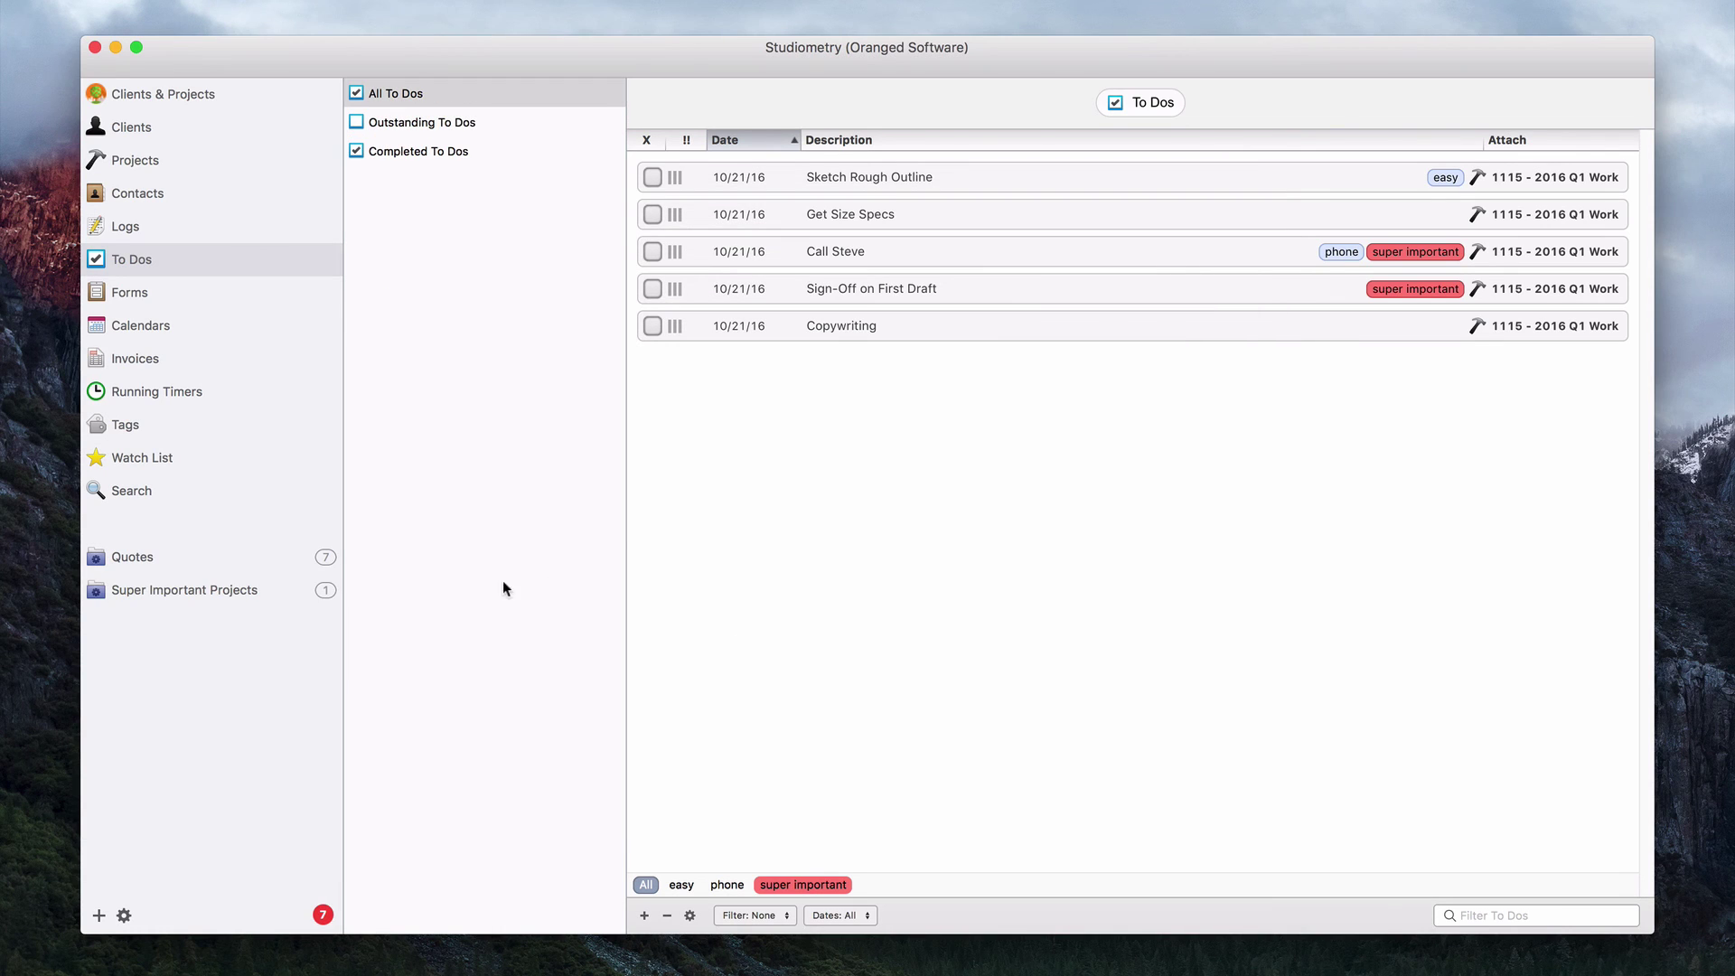
click(218, 590)
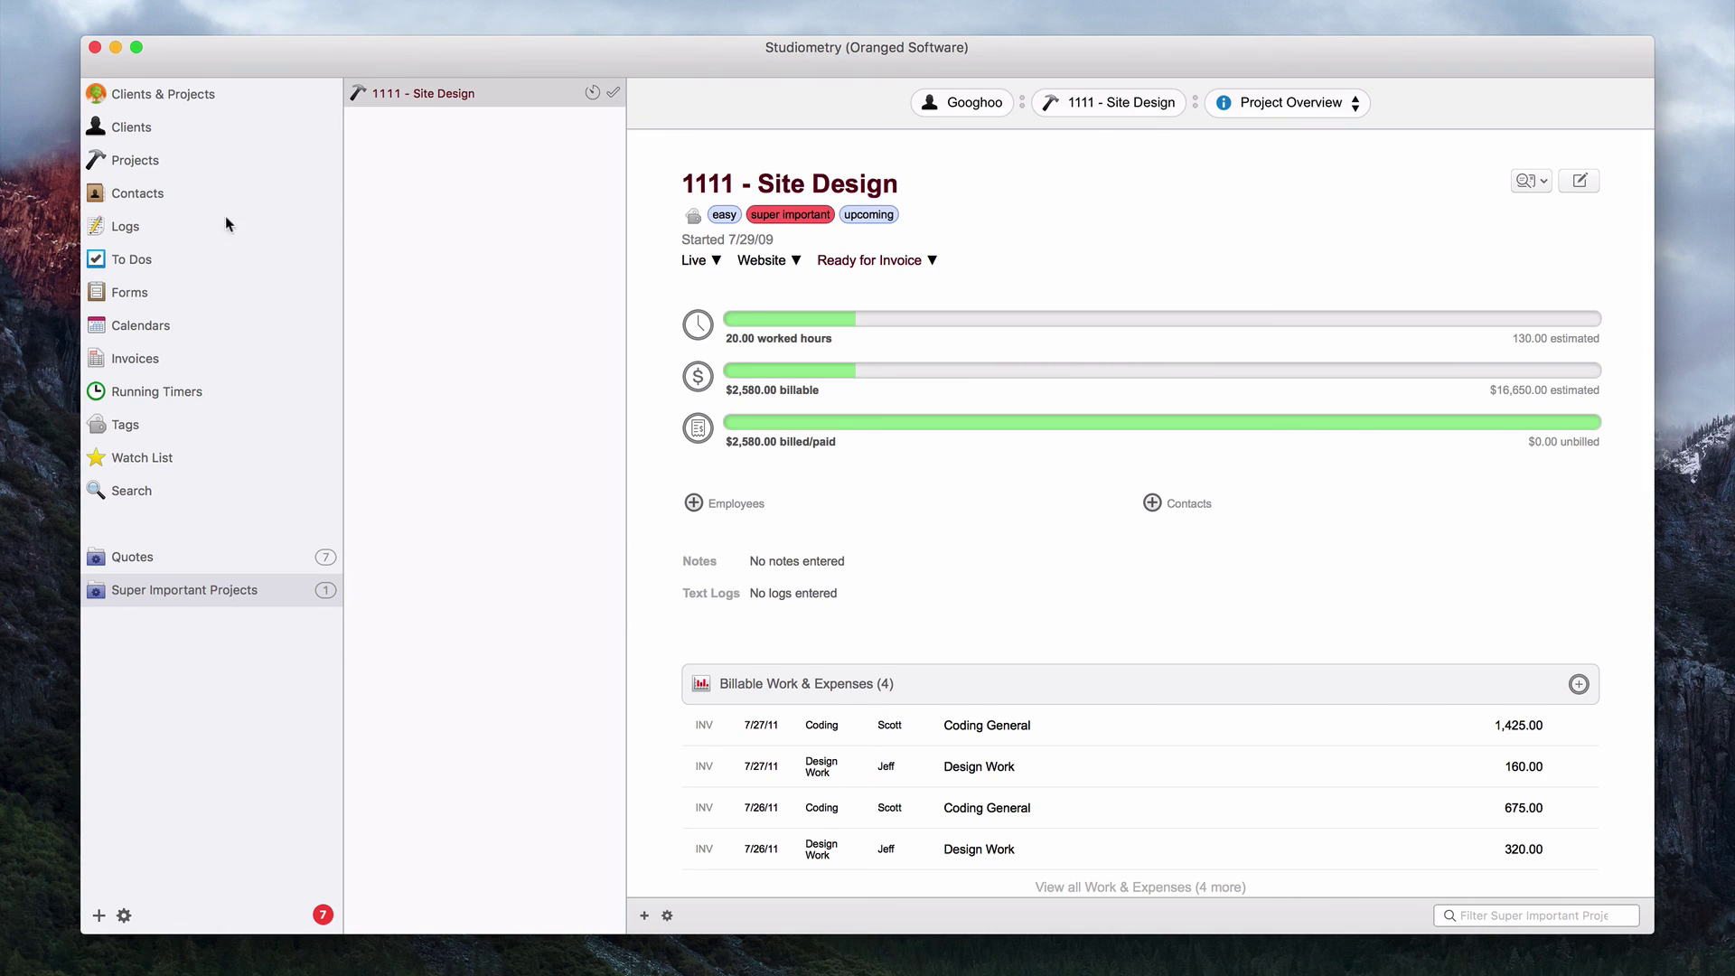
Step: Assign the "super important" tag to the 1116 - 2016 Q2 Work project, and show the Super Important Projects group again
click(152, 91)
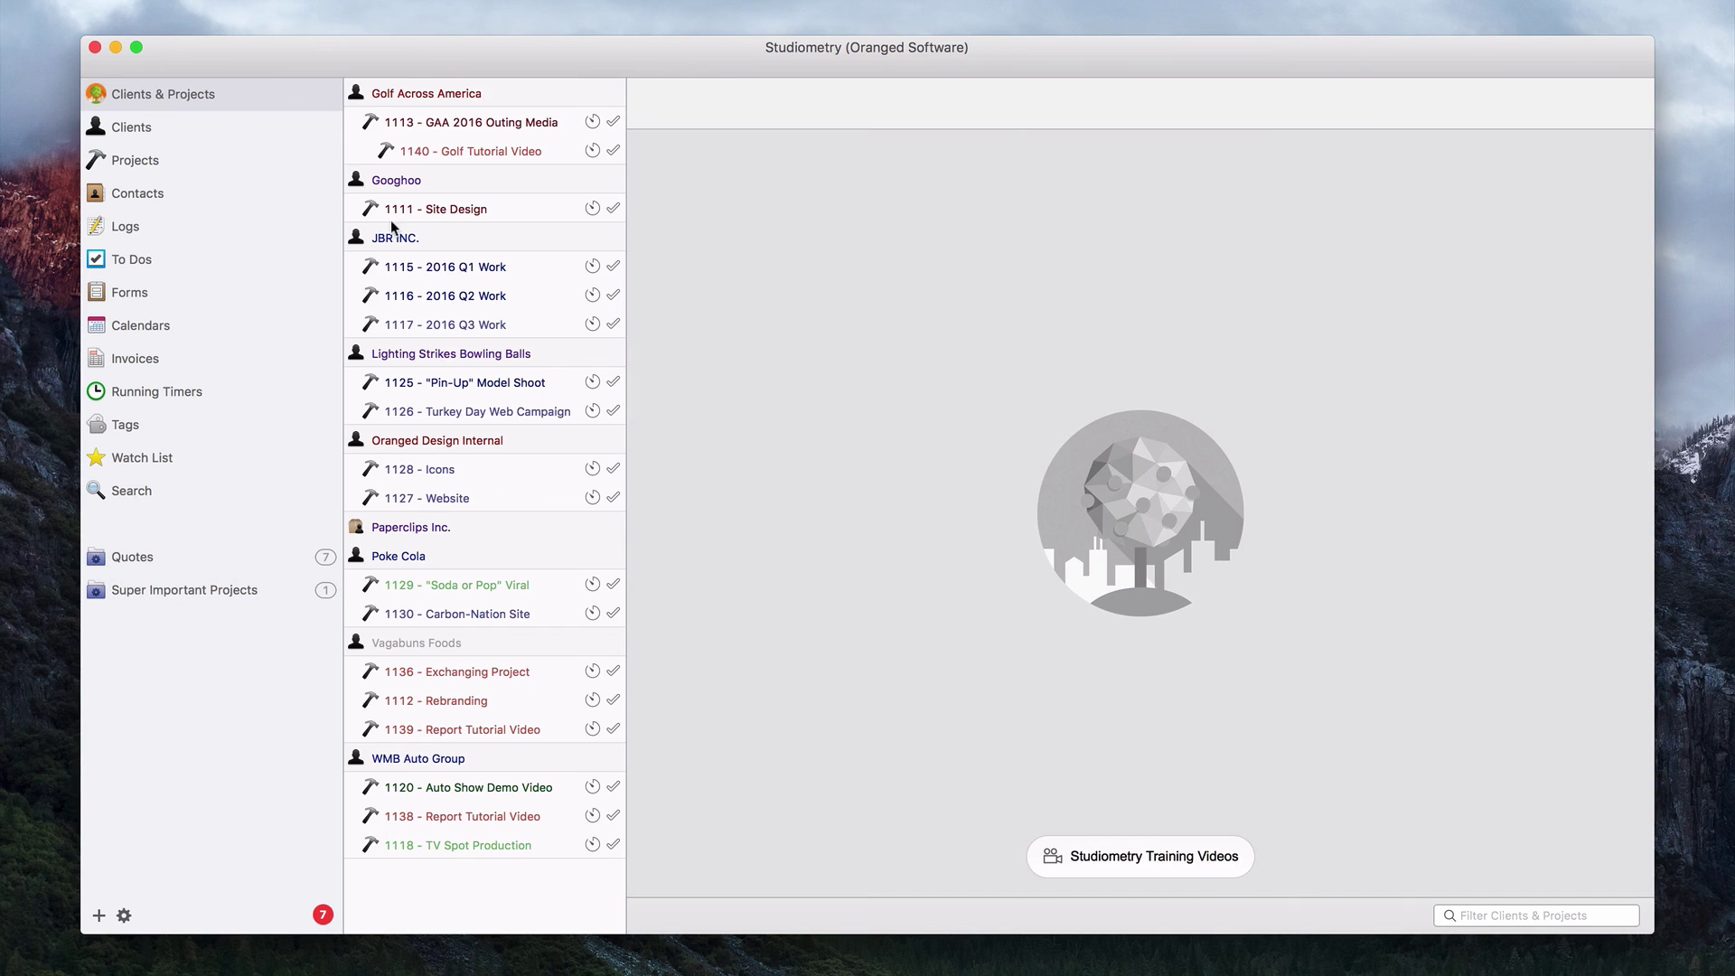
click(463, 295)
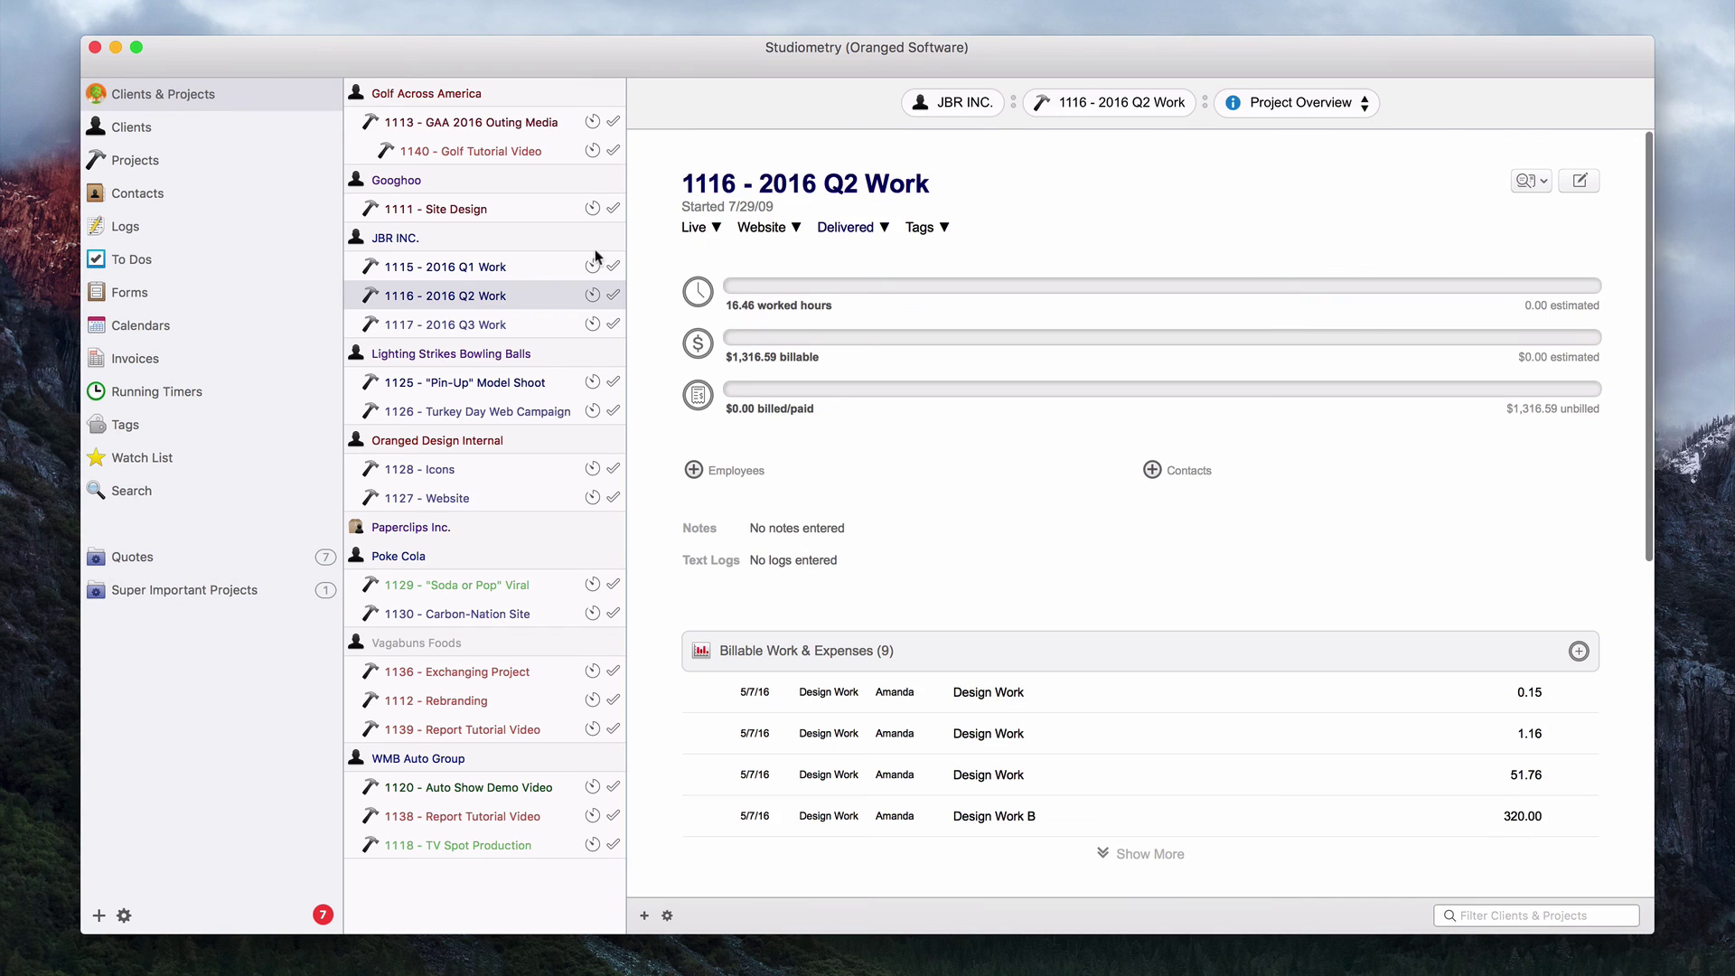
click(936, 231)
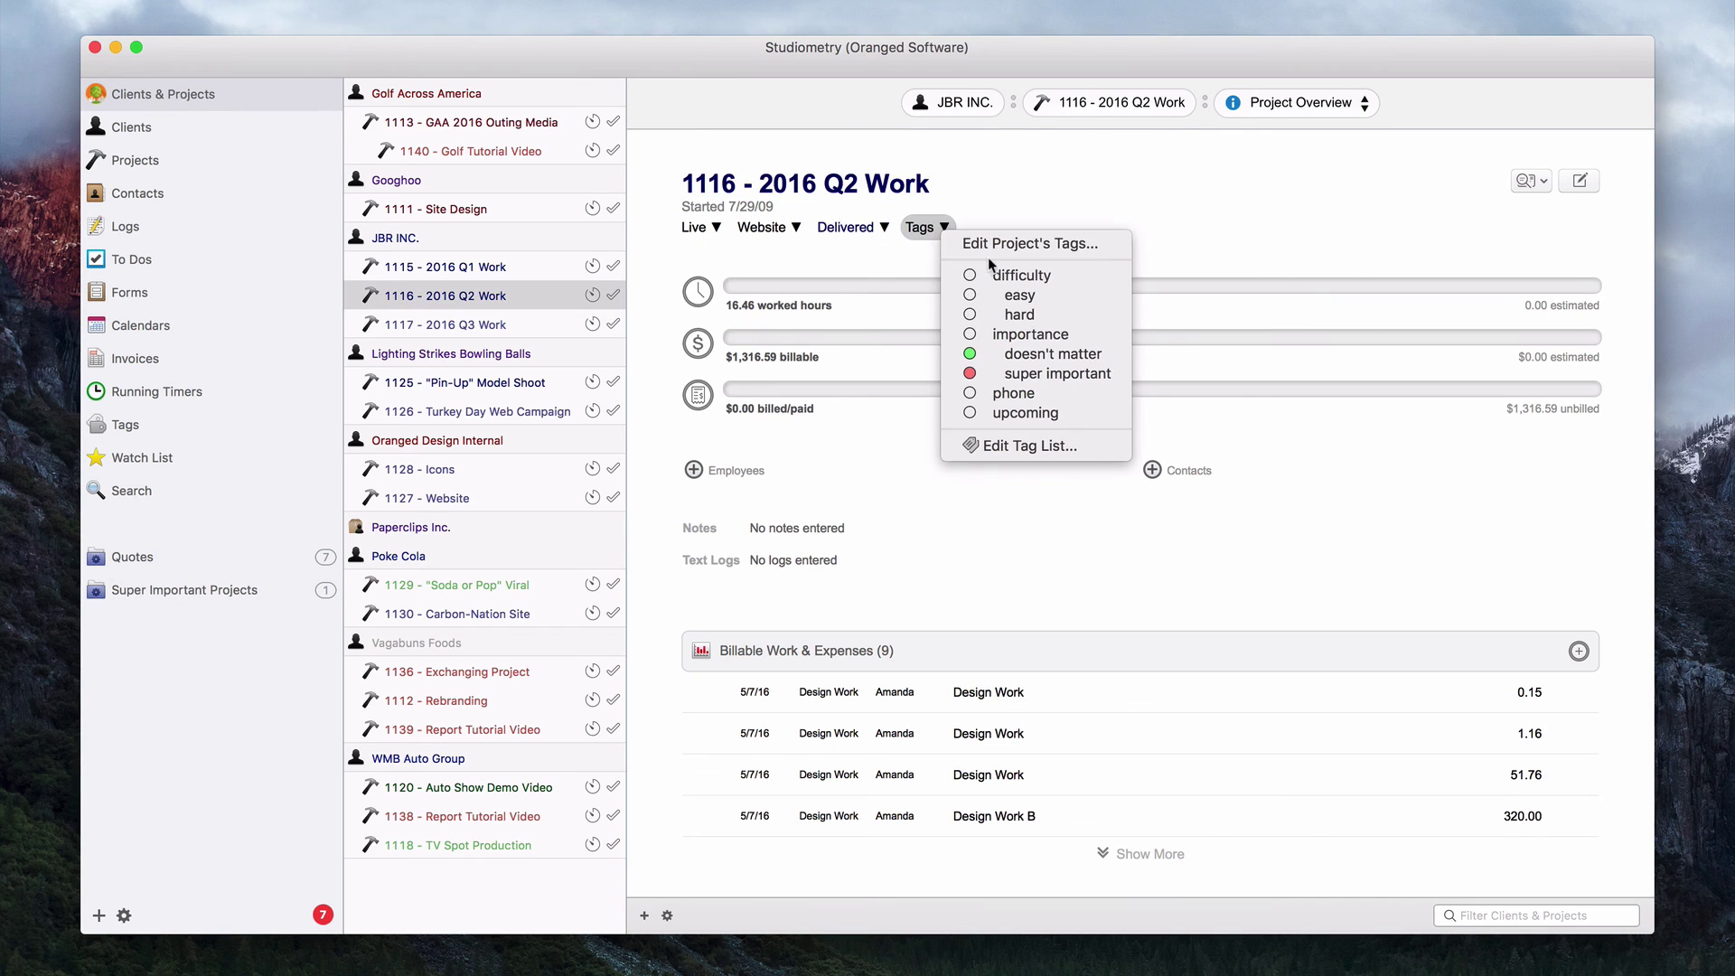
click(1078, 371)
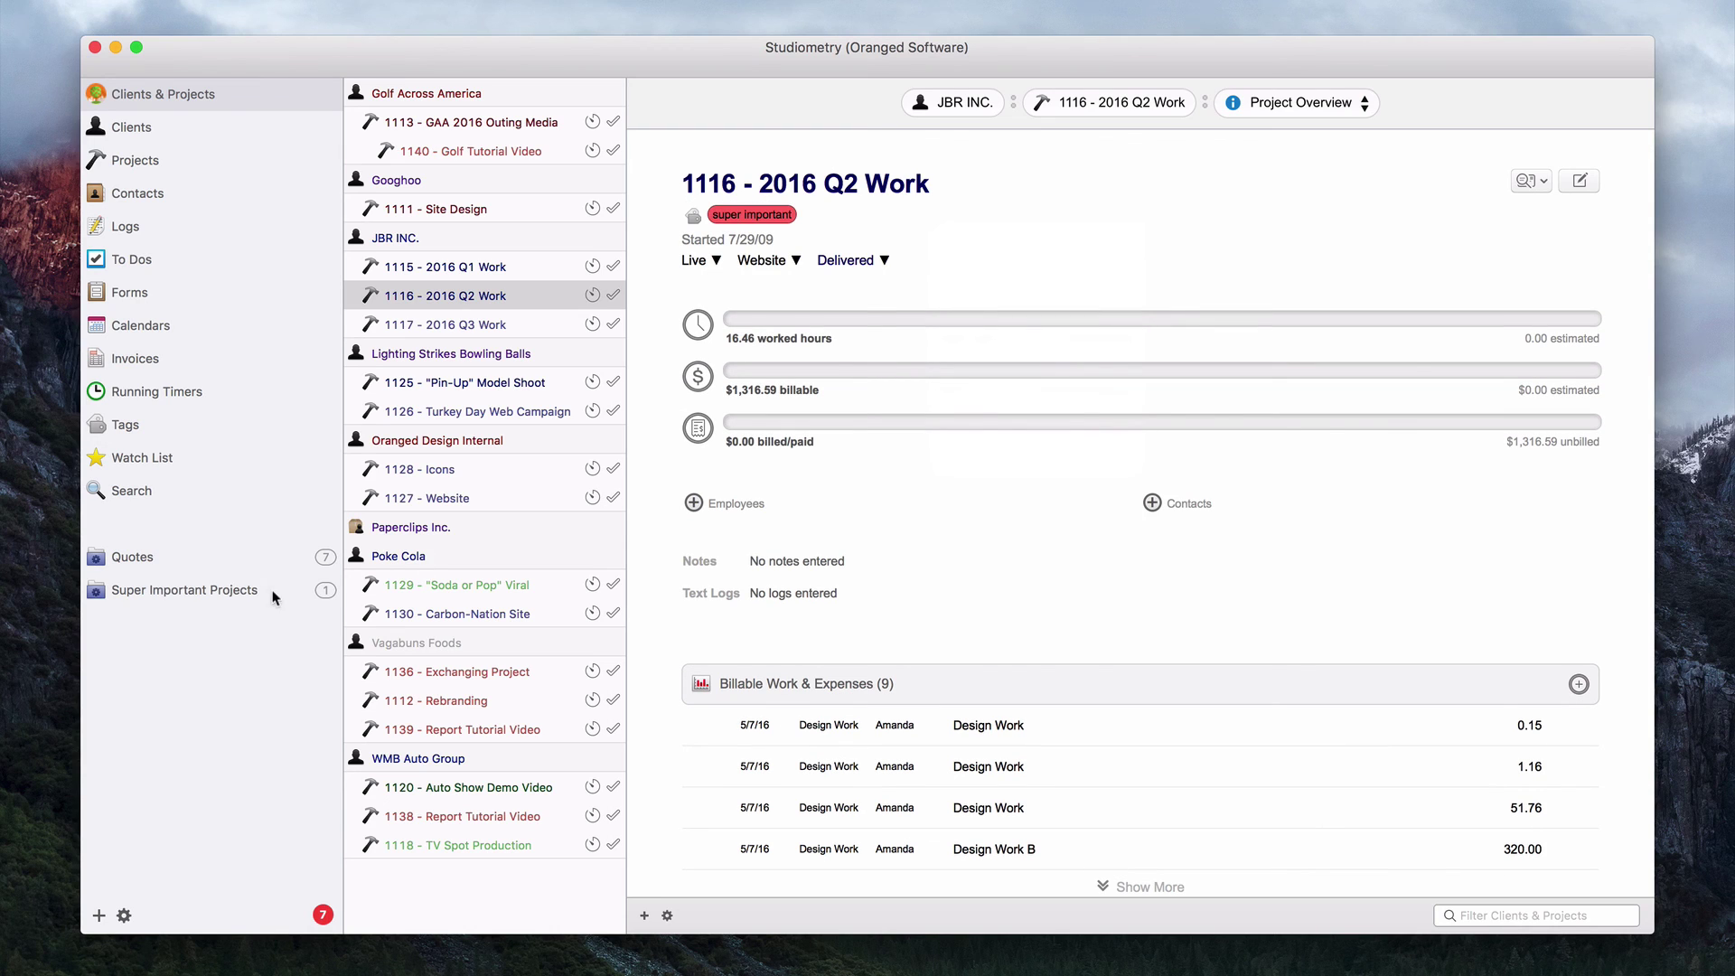
click(265, 587)
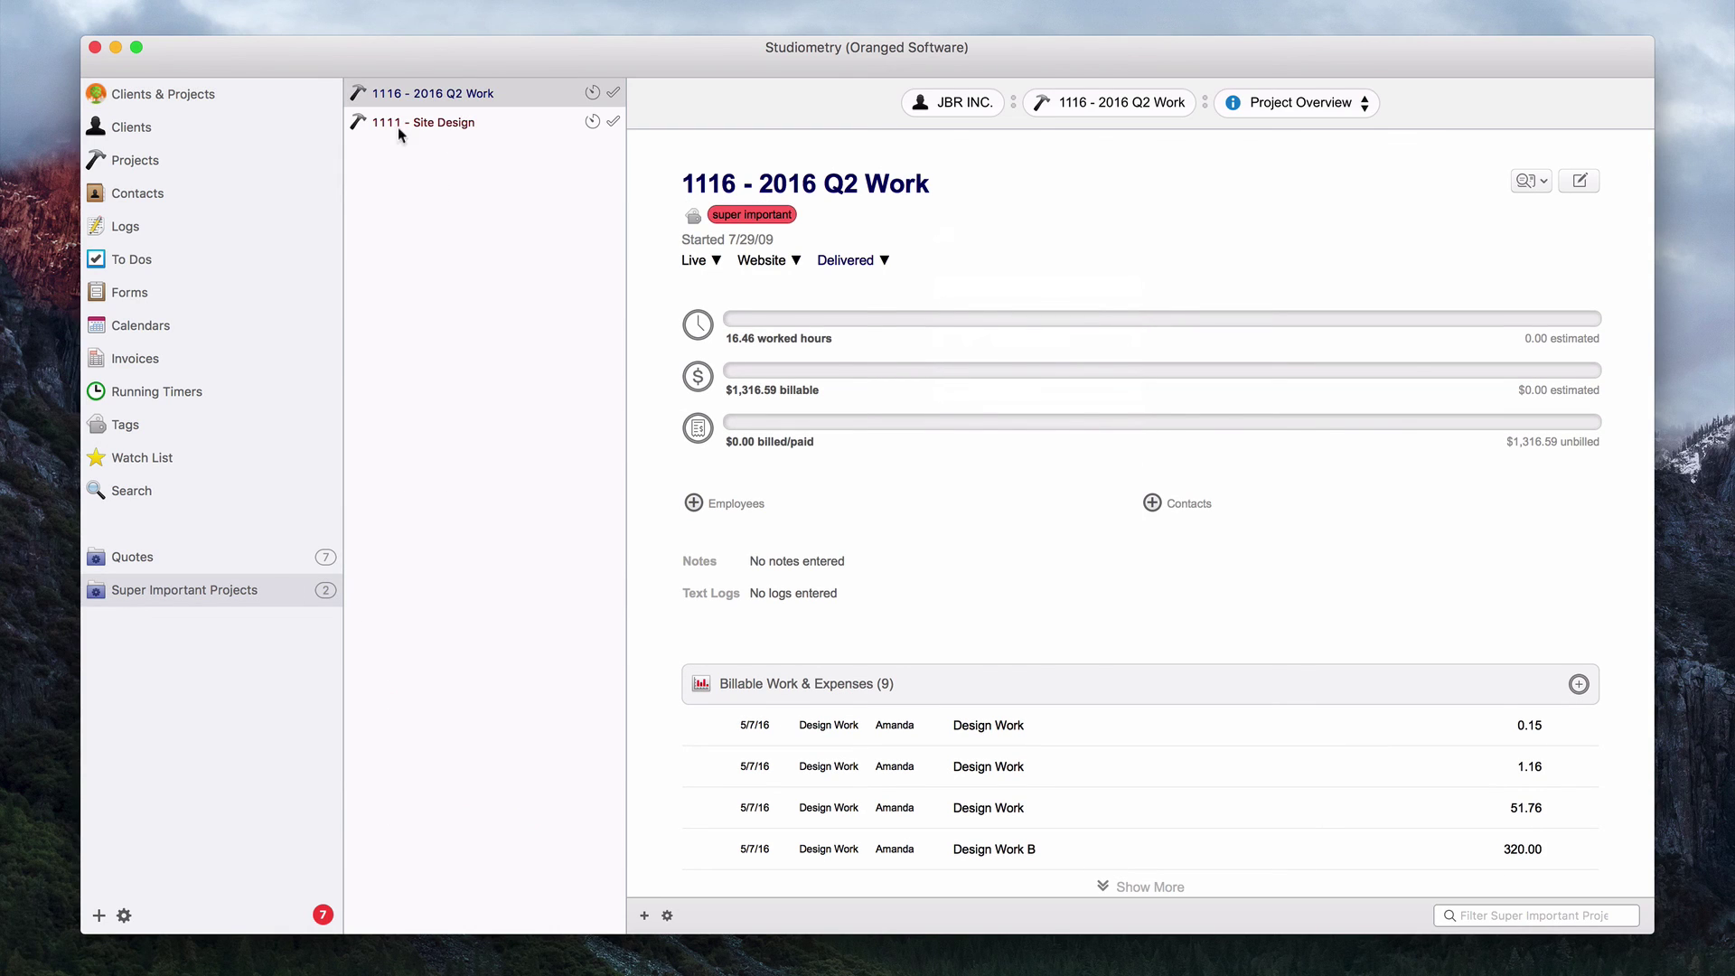